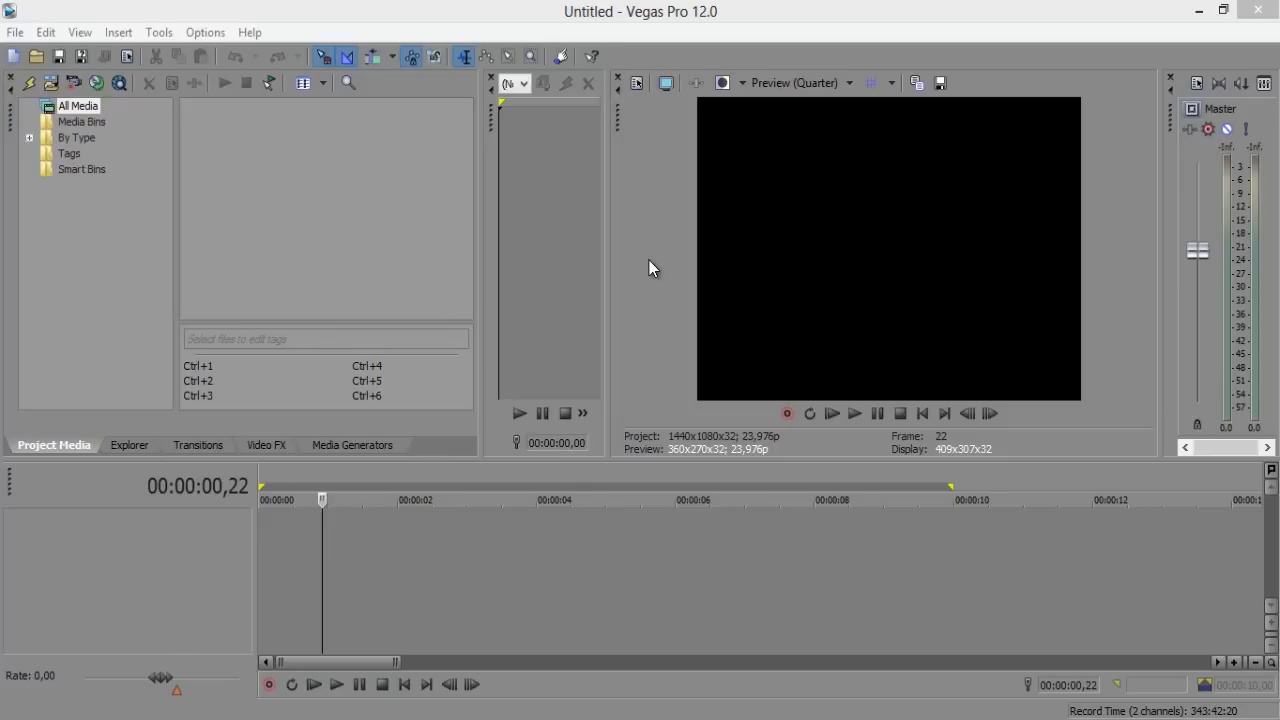
Insert a new video track into the empty timeline
{"action": "left_click", "coordinate": [560, 12]}
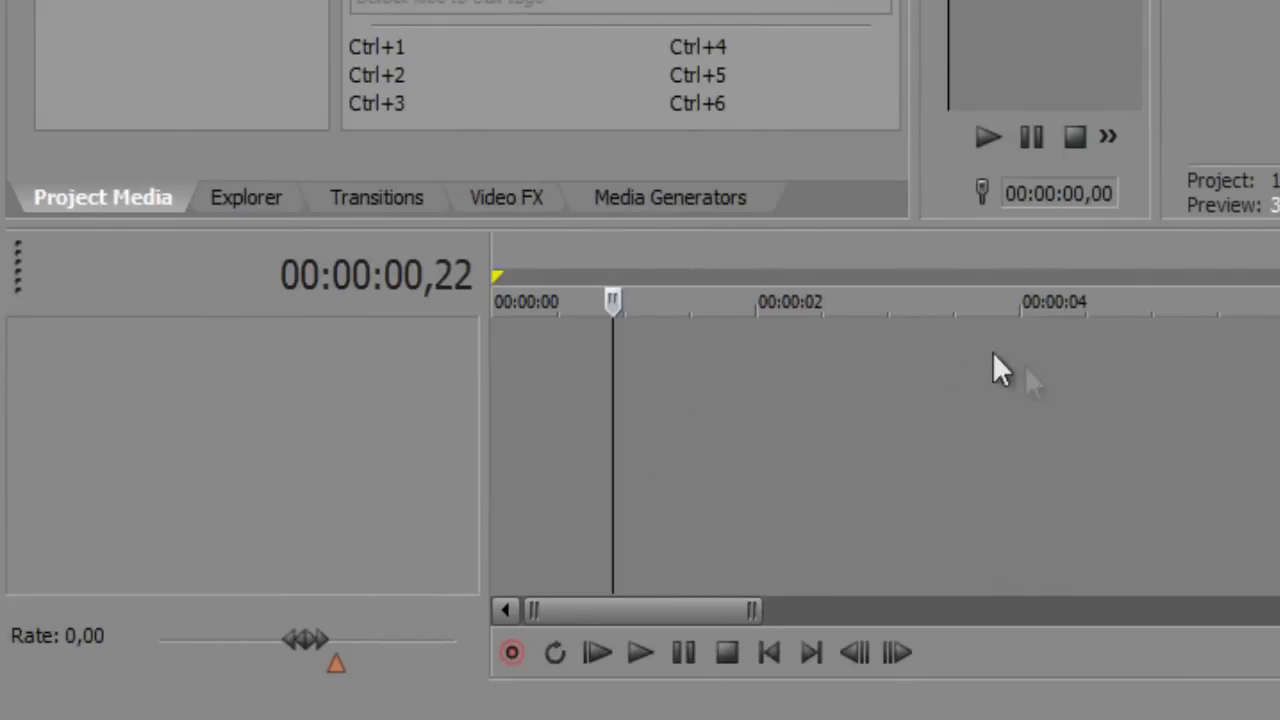
{"action": "right_click", "coordinate": [706, 426]}
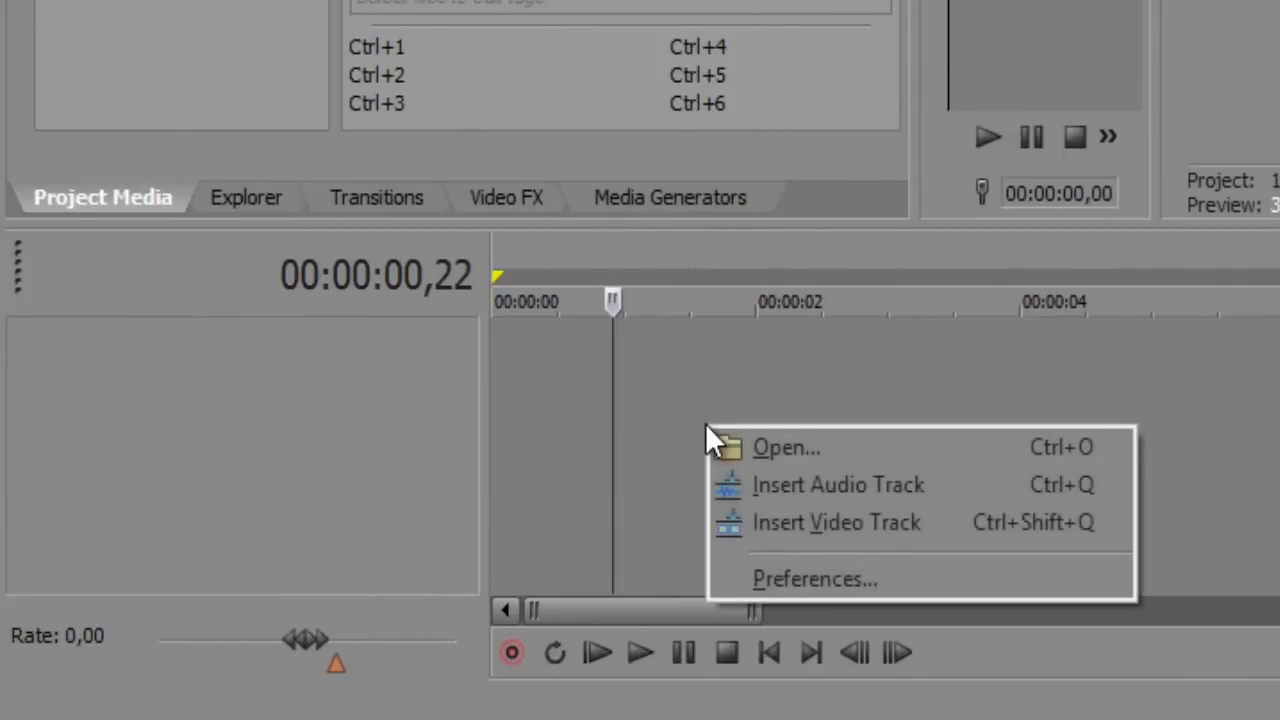
{"action": "left_click", "coordinate": [796, 530]}
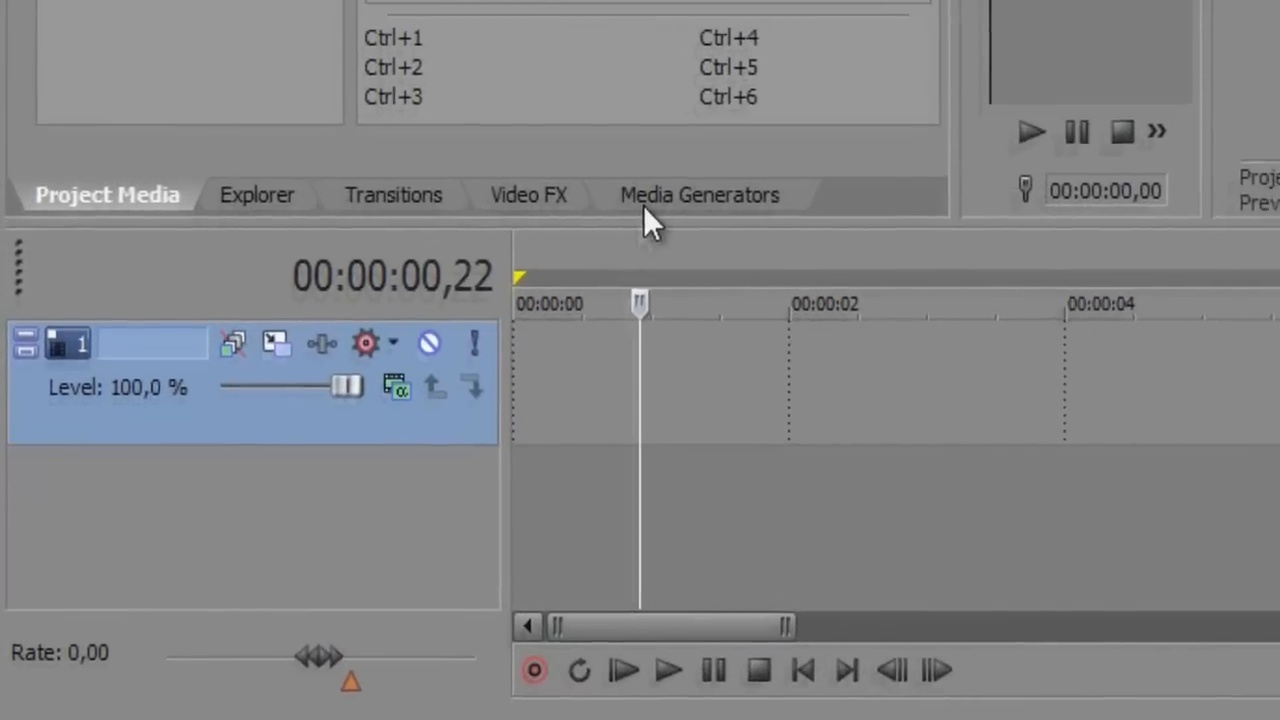
Add the Gray Solid Color preset at the start of the video track with a duration of 00:00:01,00
{"action": "left_click", "coordinate": [345, 445]}
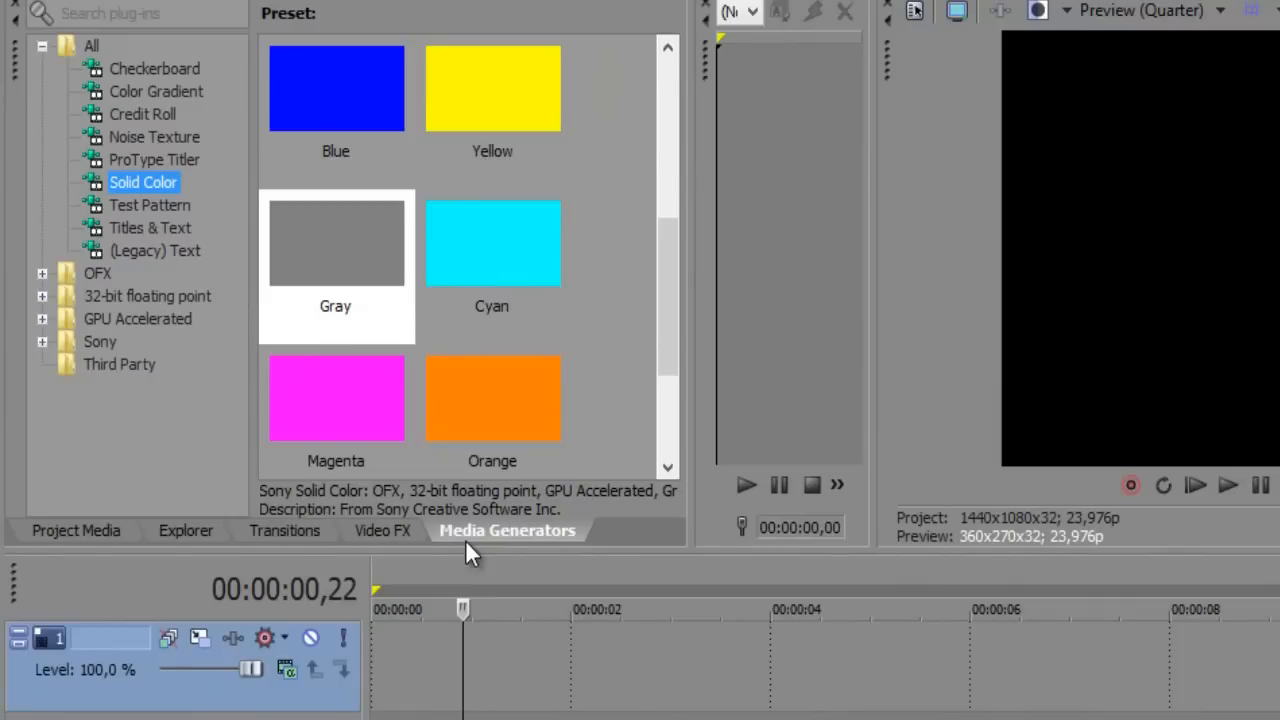
{"action": "left_click_drag", "start_coordinate": [314, 243], "coordinate": [381, 684]}
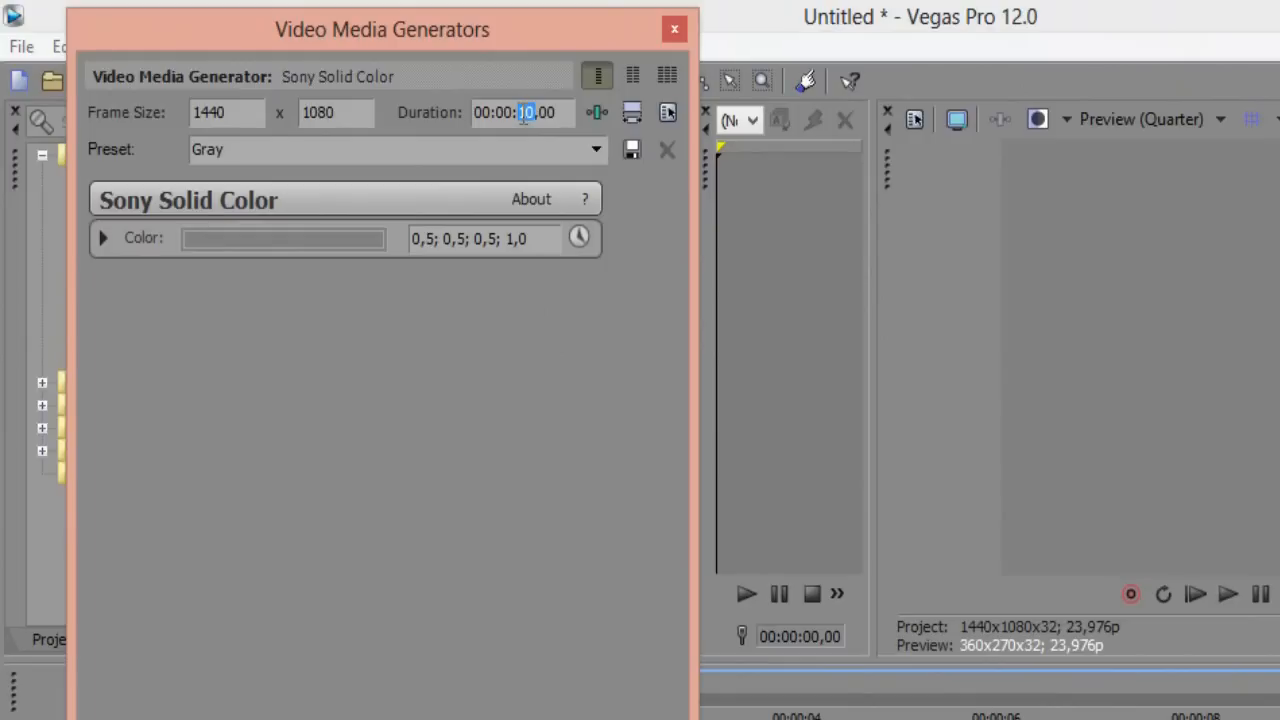
{"action": "type", "text": "01"}
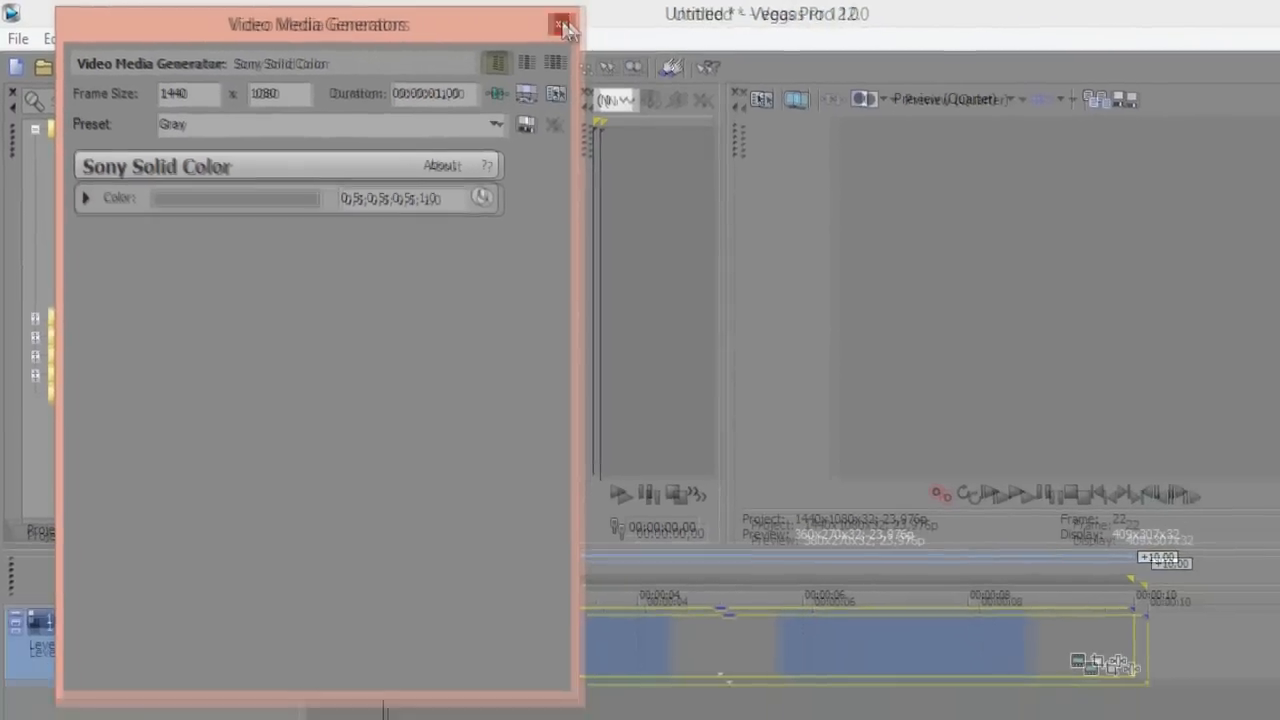
{"action": "left_click", "coordinate": [565, 28]}
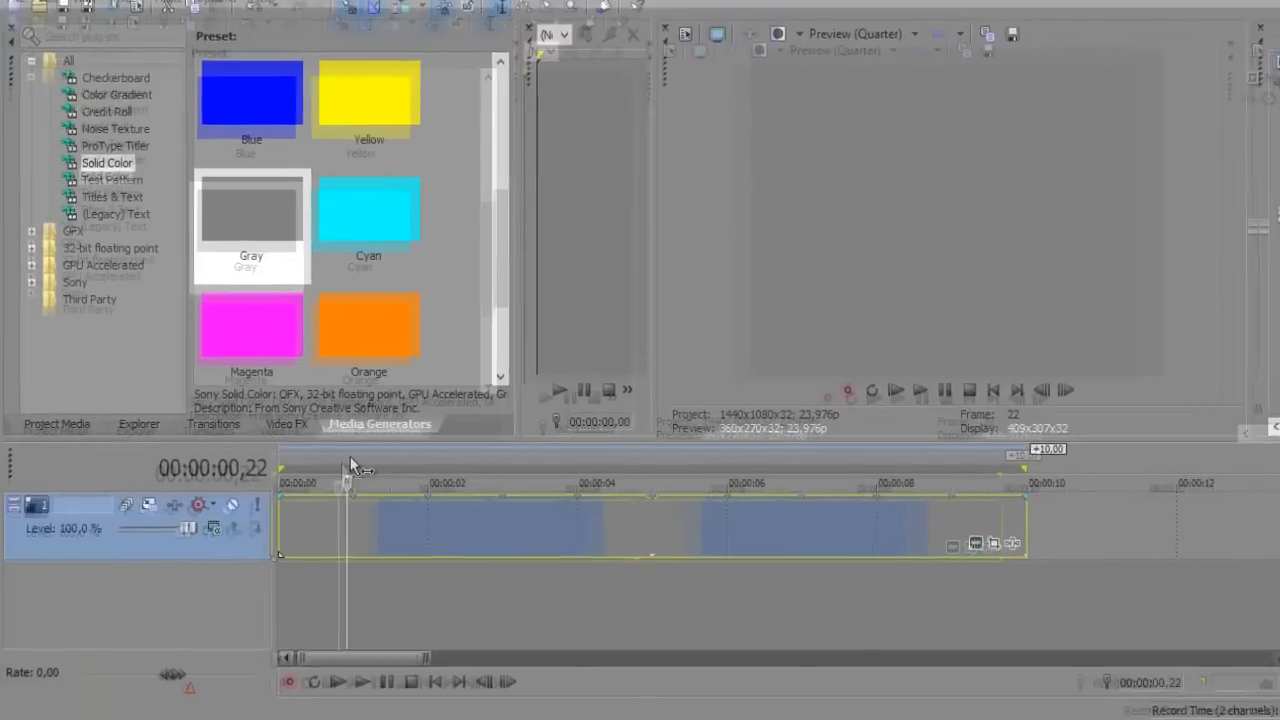
Examine the one-second marks on the gray event by placing the playhead at 1, 2 and 3 seconds
{"action": "left_click_drag", "start_coordinate": [323, 477], "coordinate": [329, 476]}
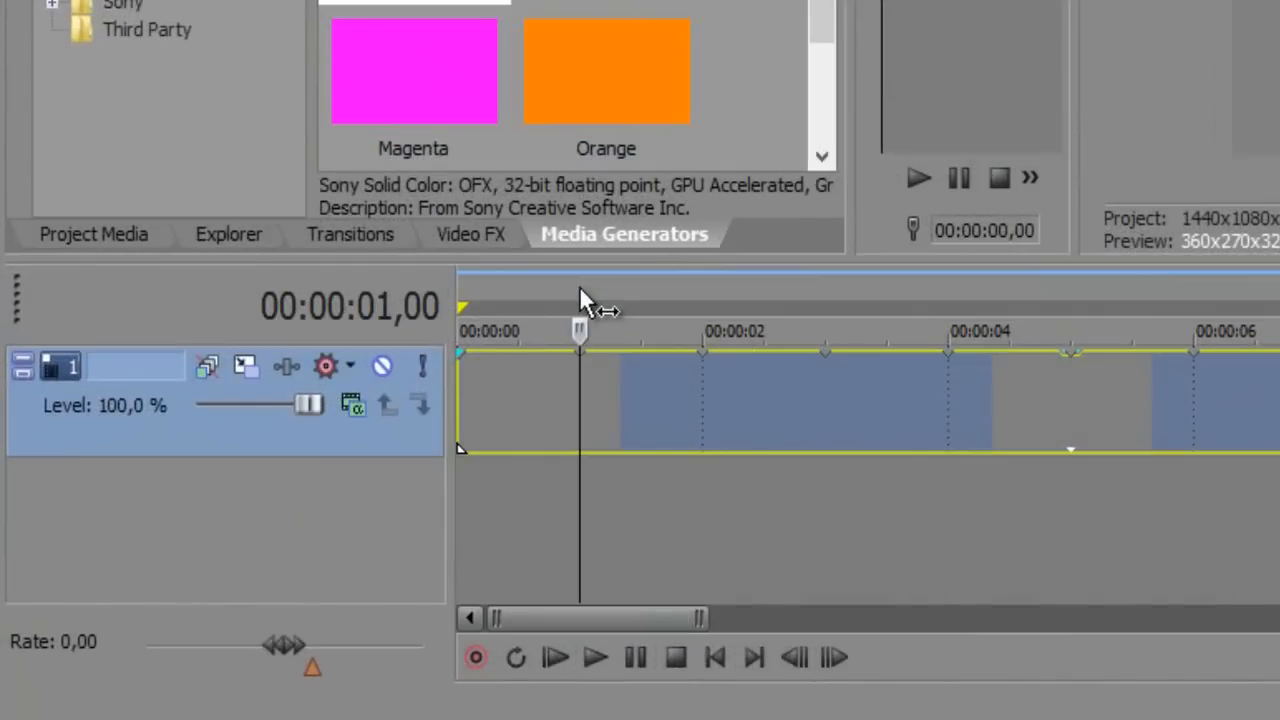
{"action": "left_click", "coordinate": [705, 290]}
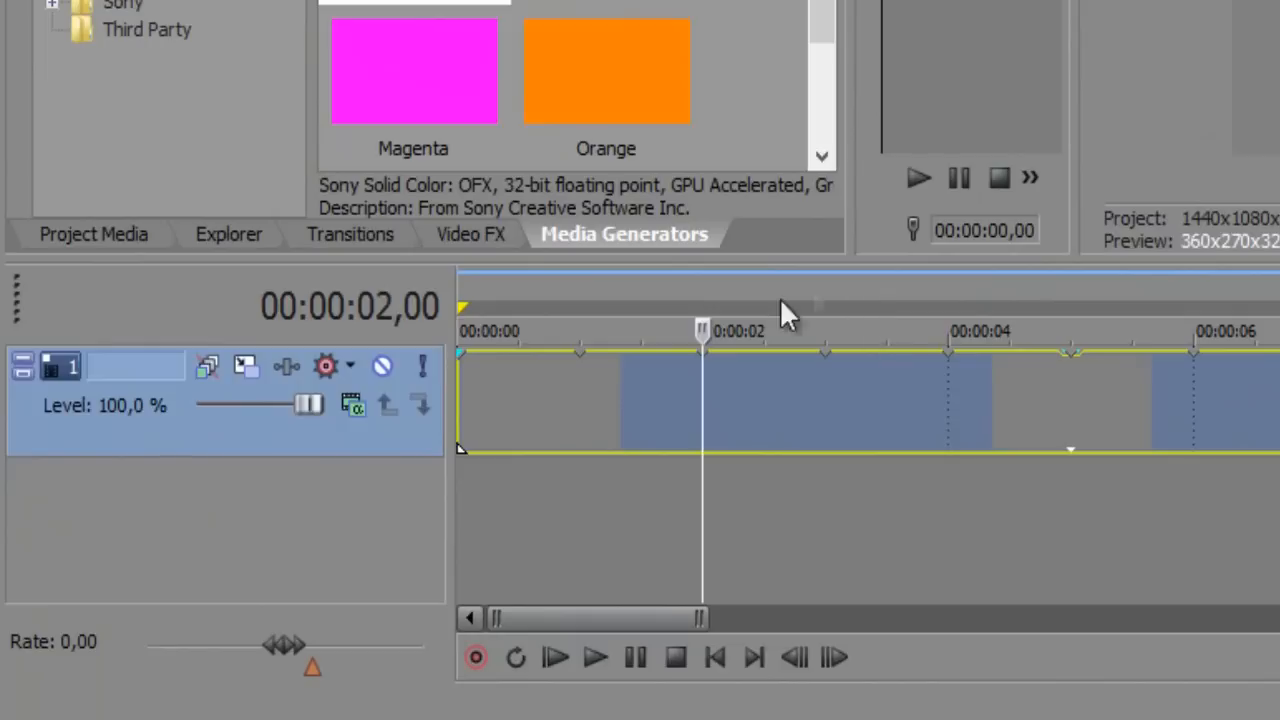
{"action": "left_click", "coordinate": [826, 323]}
{"action": "scroll", "coordinate": [960, 474], "scroll_direction": "up", "scroll_amount": 4}
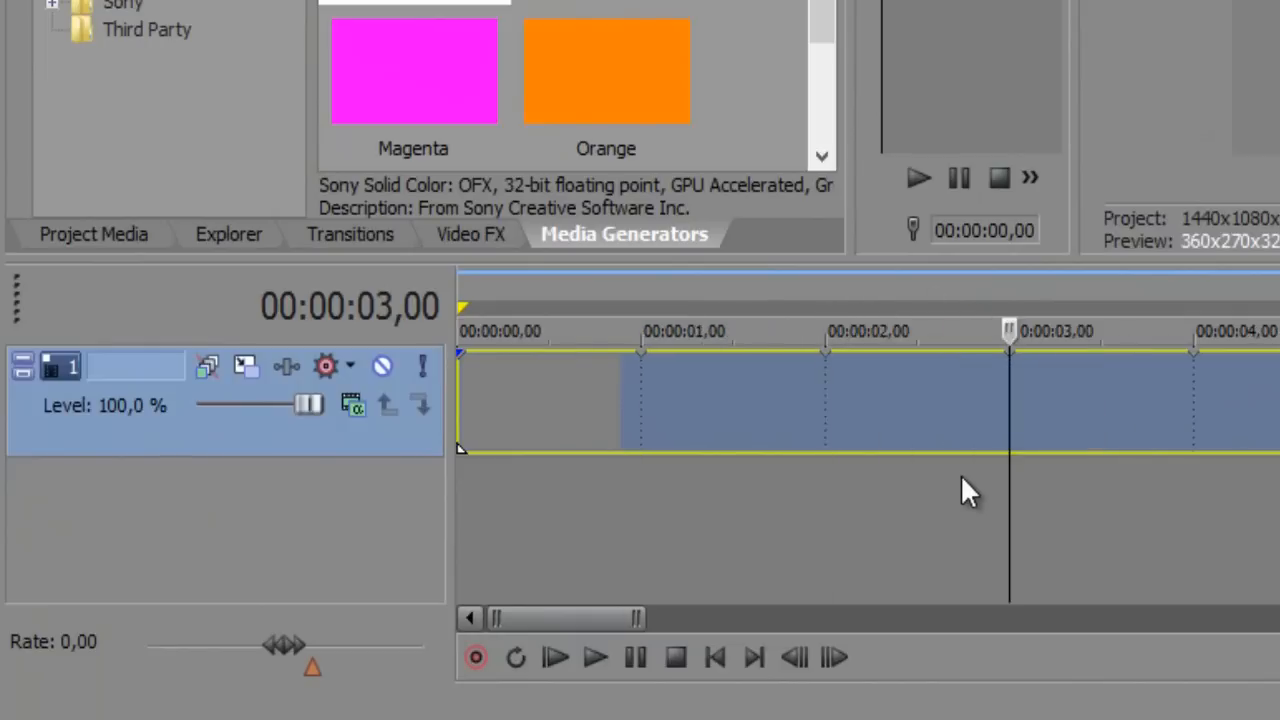
{"action": "left_click", "coordinate": [950, 300]}
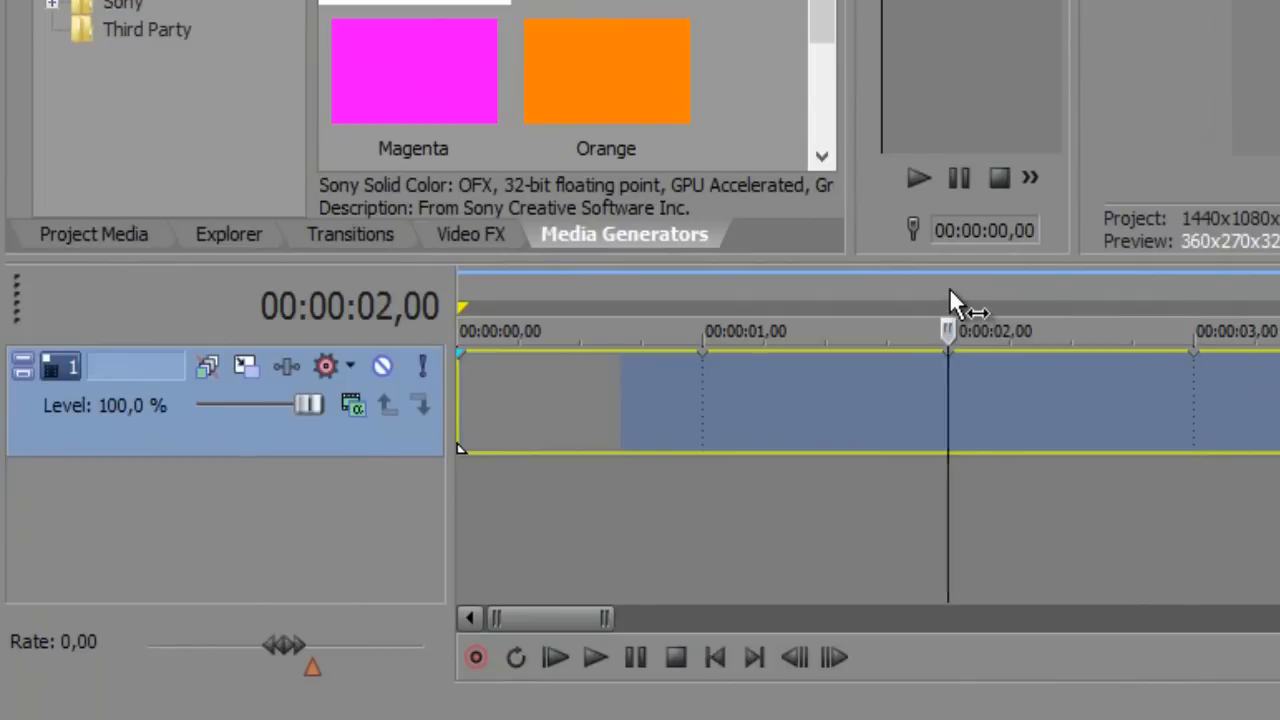
{"action": "scroll", "coordinate": [760, 322], "scroll_direction": "down", "scroll_amount": 4}
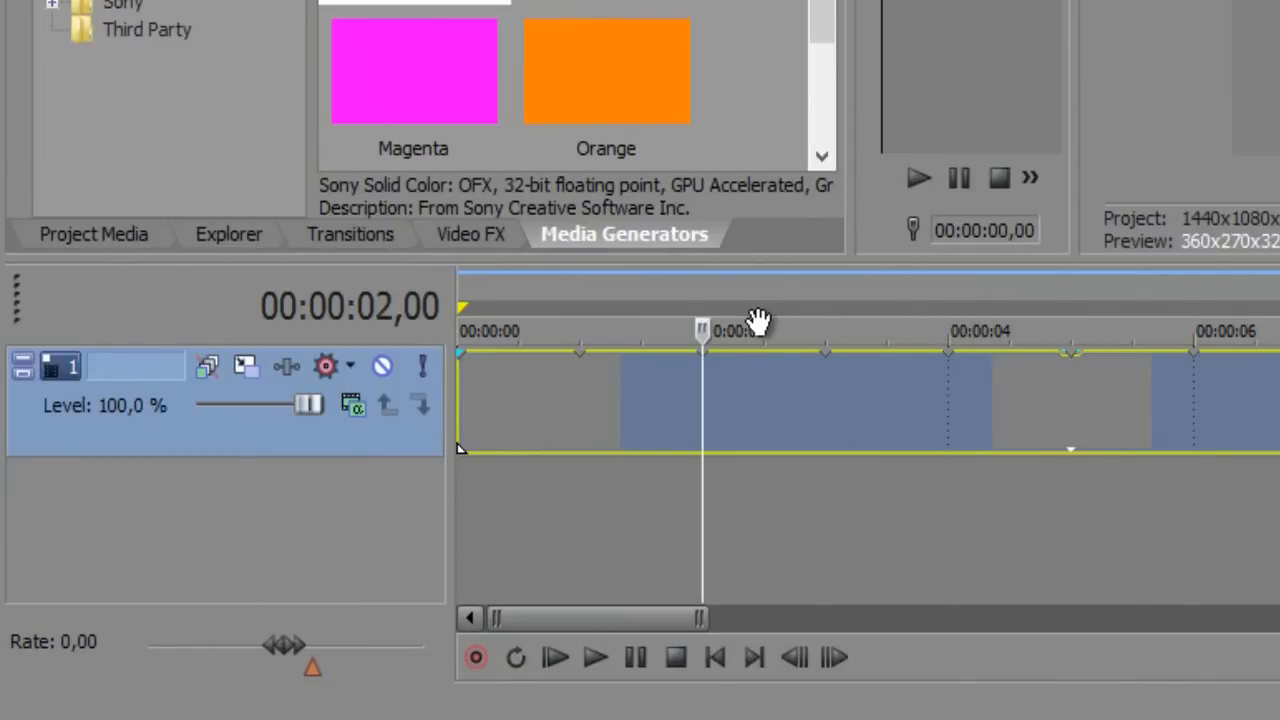
Insert another video track and place a Gray Solid Color event at the start of it
{"action": "right_click", "coordinate": [826, 496]}
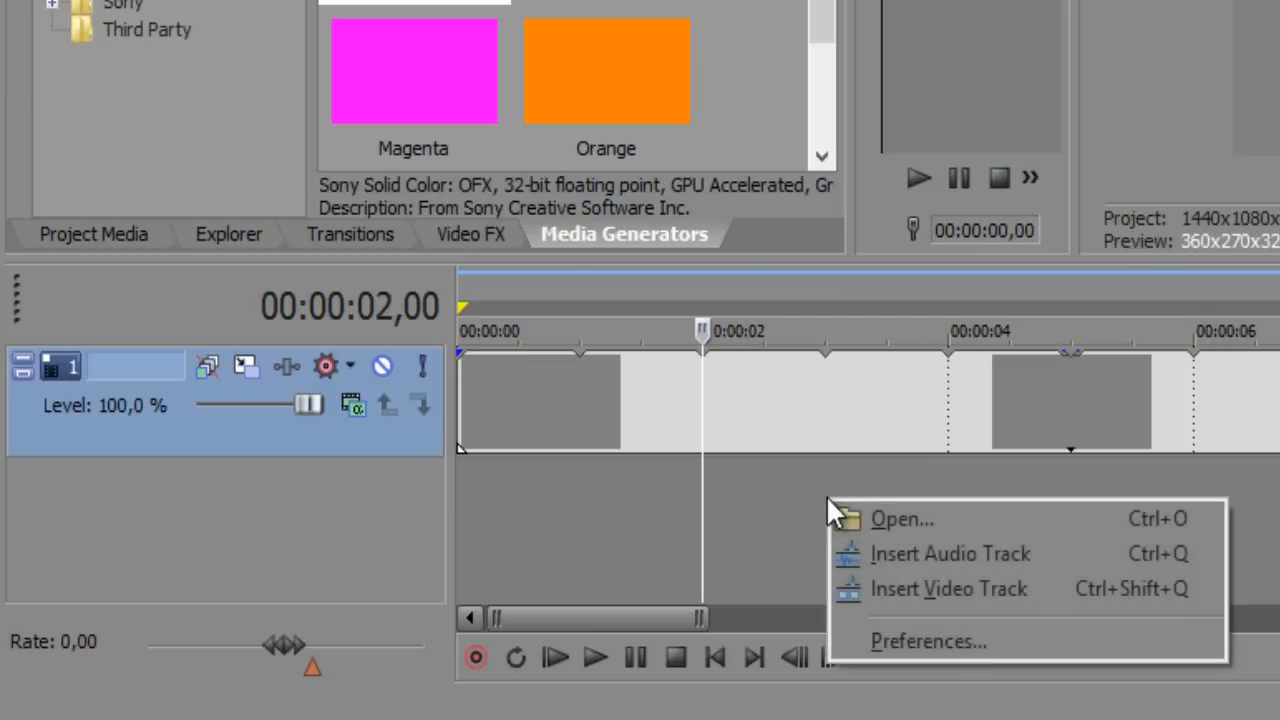
{"action": "left_click", "coordinate": [965, 584]}
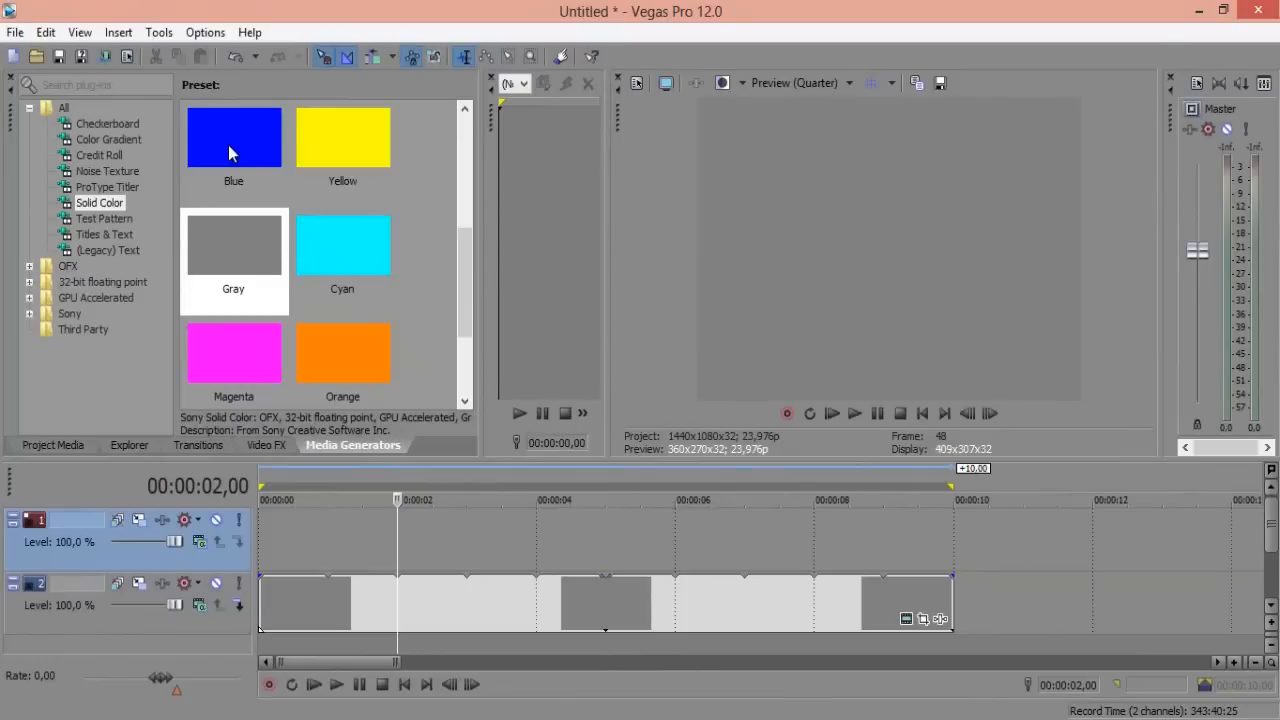
{"action": "left_click_drag", "start_coordinate": [228, 271], "coordinate": [274, 546]}
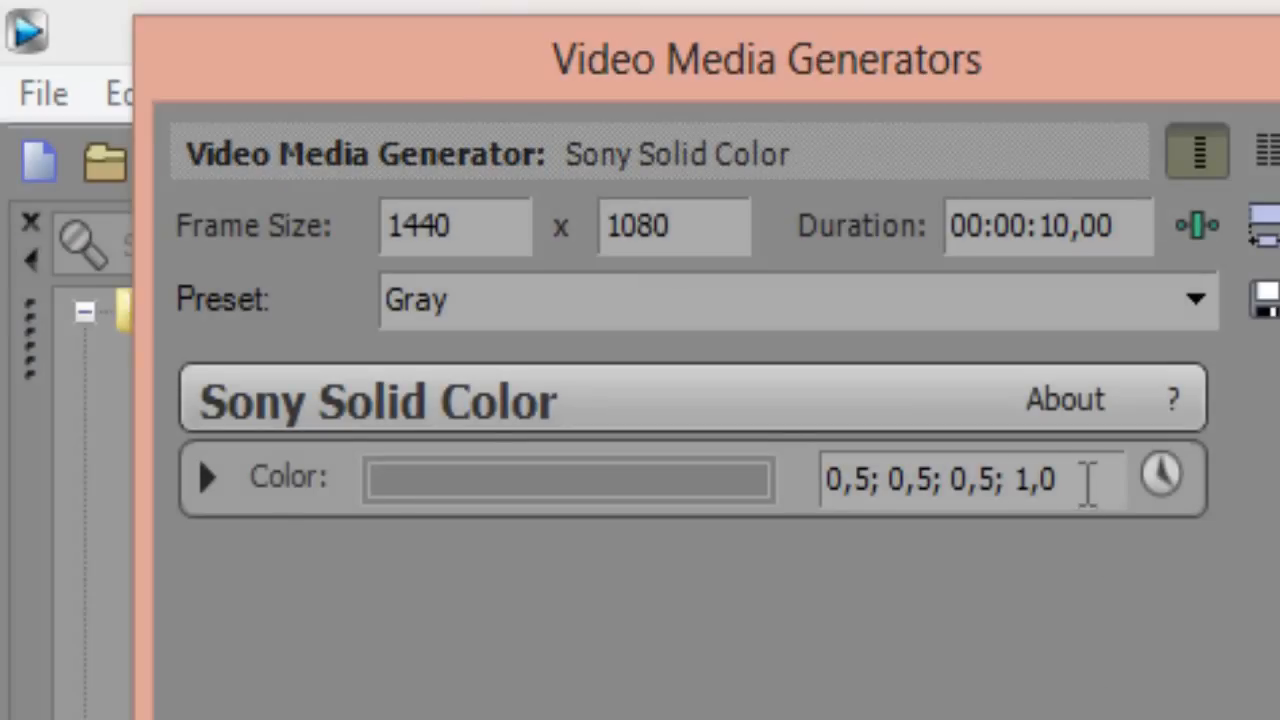
Set the new solid's color to 0,63; 0,62; 0,57; 1,0 and its duration to 00:00:01,00
{"action": "double_click", "coordinate": [1089, 480]}
{"action": "type", "text": "0,63; 0,62; 0,57; 1,0"}
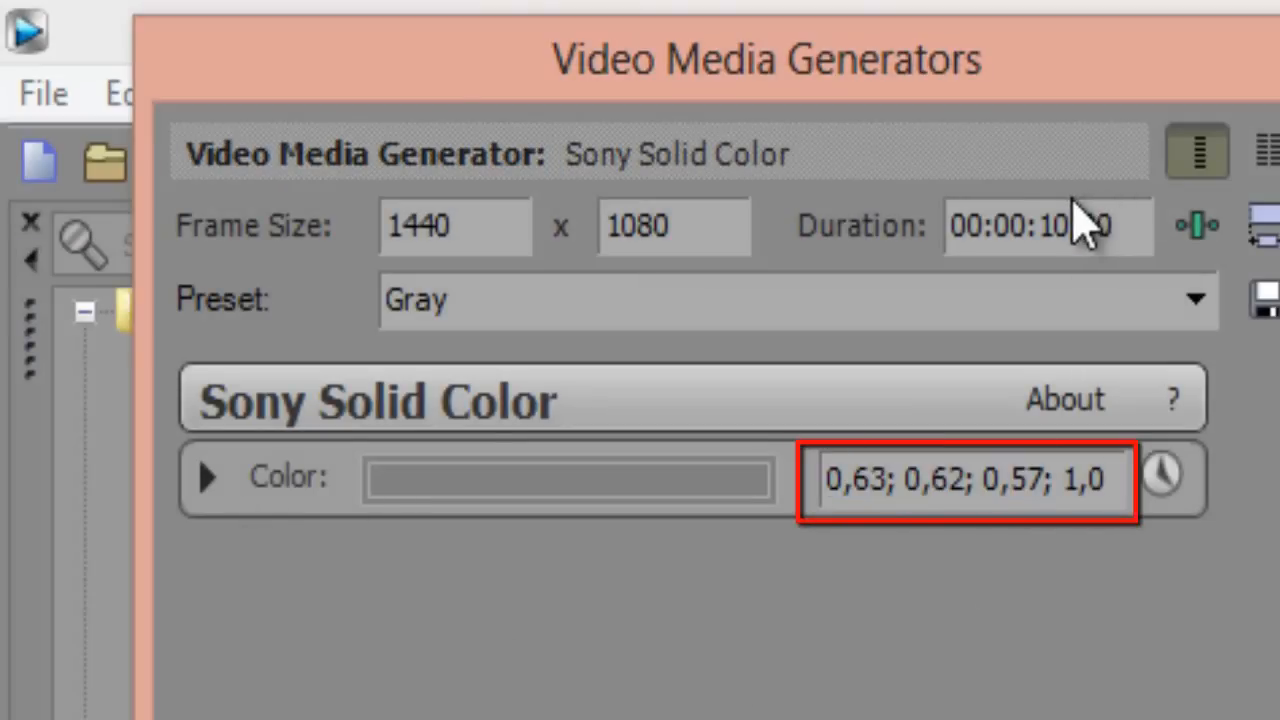
{"action": "left_click", "coordinate": [1068, 222]}
{"action": "left_click_drag", "start_coordinate": [1068, 222], "coordinate": [1046, 222]}
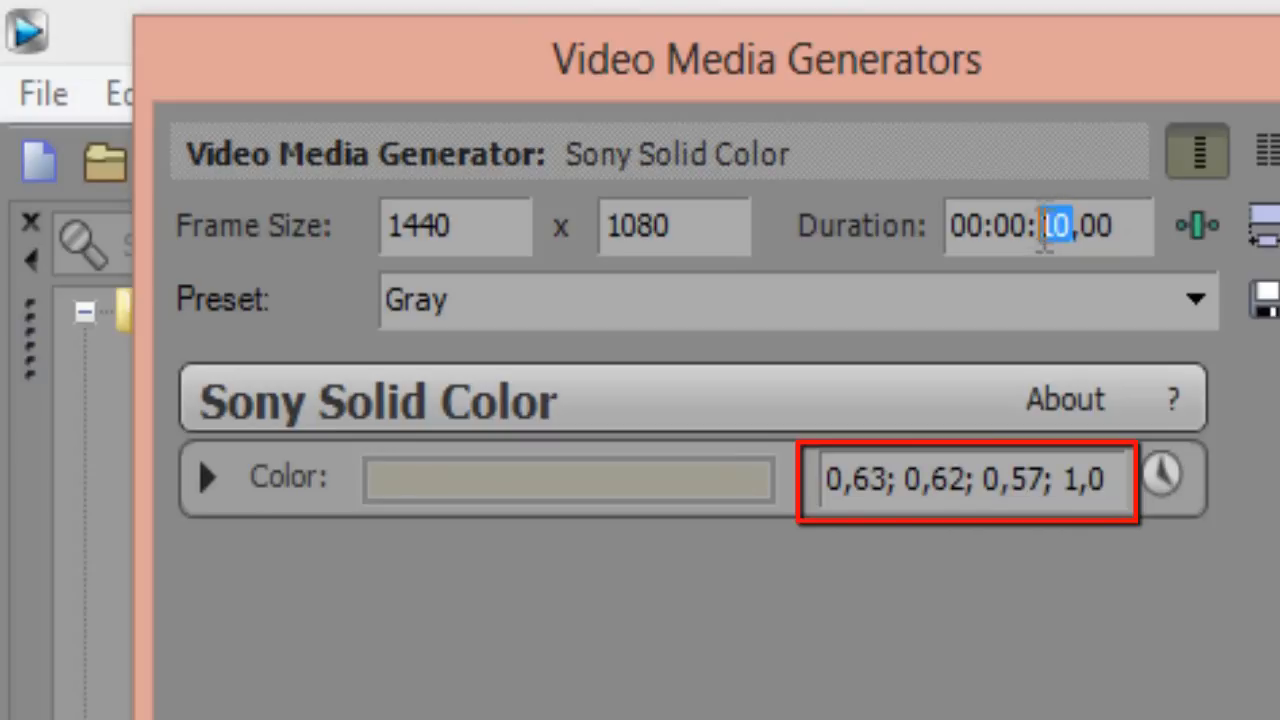
{"action": "type", "text": "01"}
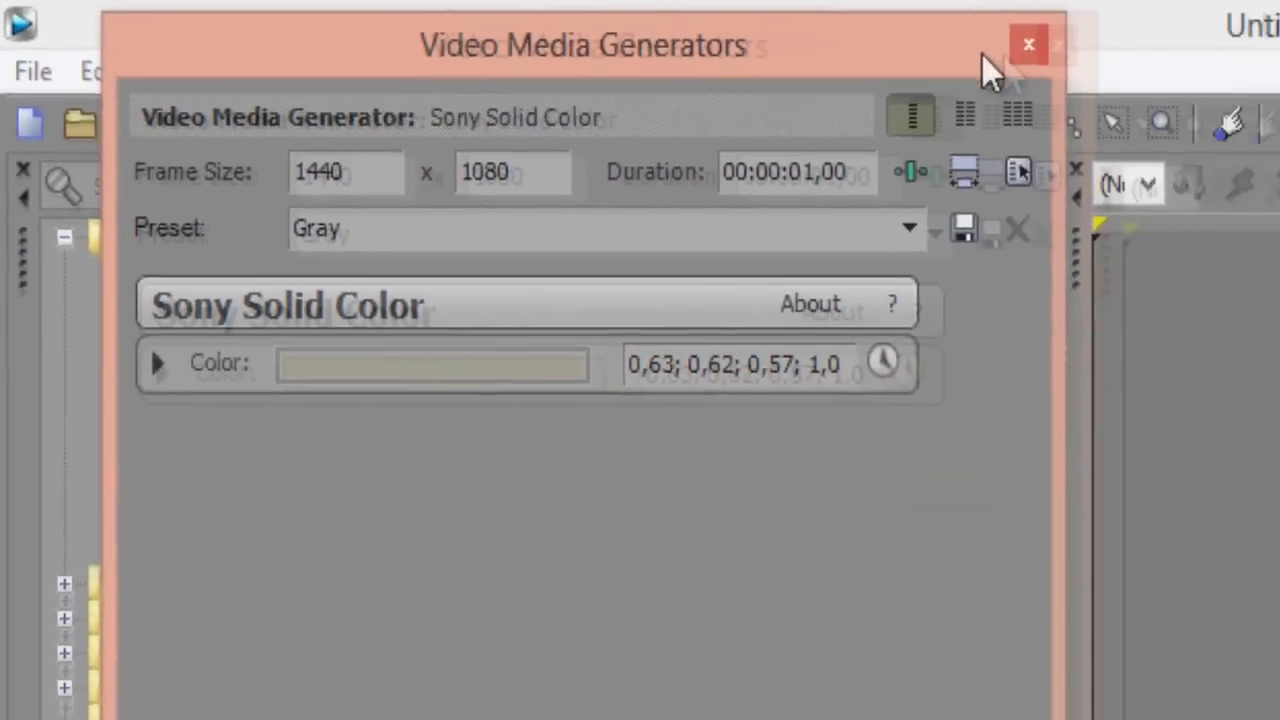
{"action": "left_click", "coordinate": [1028, 45]}
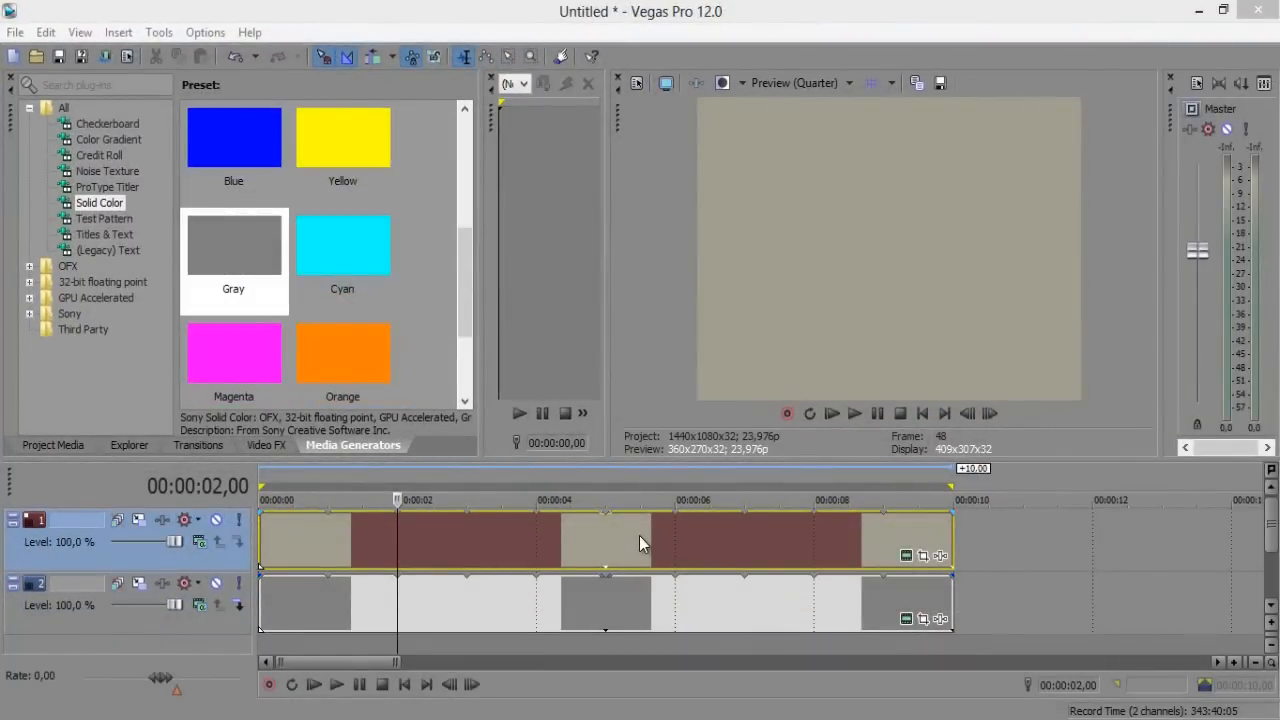
Shift the beige event about 2,11 seconds later on its track and place the playhead at 00:00:00,22 over the gray event
{"action": "left_click_drag", "start_coordinate": [688, 540], "coordinate": [858, 540]}
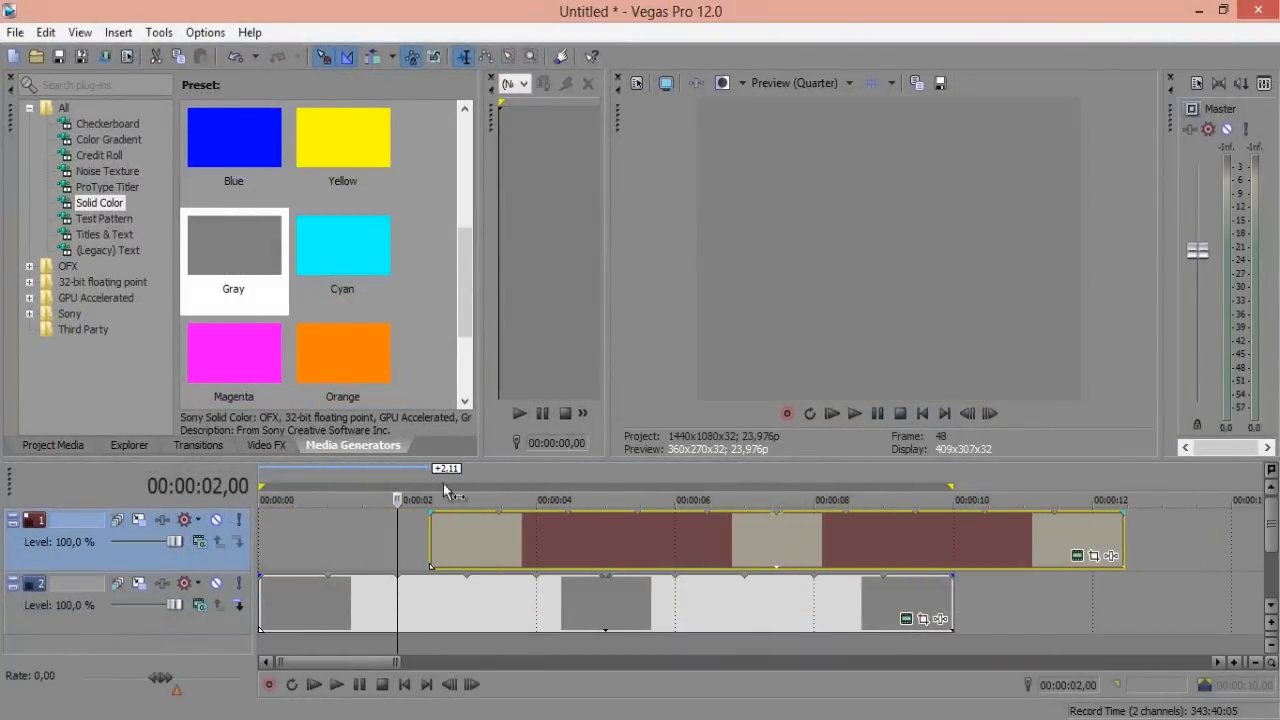
{"action": "left_click", "coordinate": [322, 478]}
{"action": "mouse_move", "coordinate": [512, 535]}
{"action": "left_mouse_down"}
{"action": "mouse_move", "coordinate": [367, 520]}
{"action": "mouse_move", "coordinate": [518, 544]}
{"action": "left_mouse_up"}
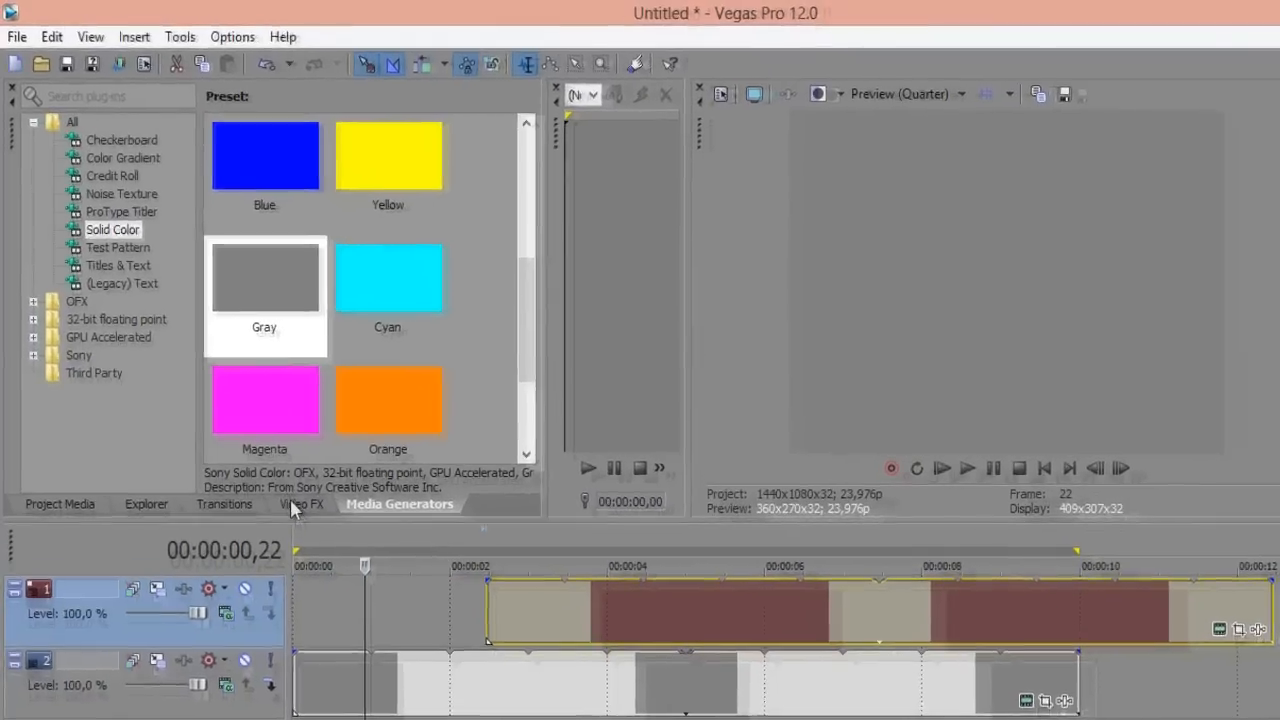
Apply the default Cookie Cutter video effect to the gray event on track 2
{"action": "left_click", "coordinate": [262, 444]}
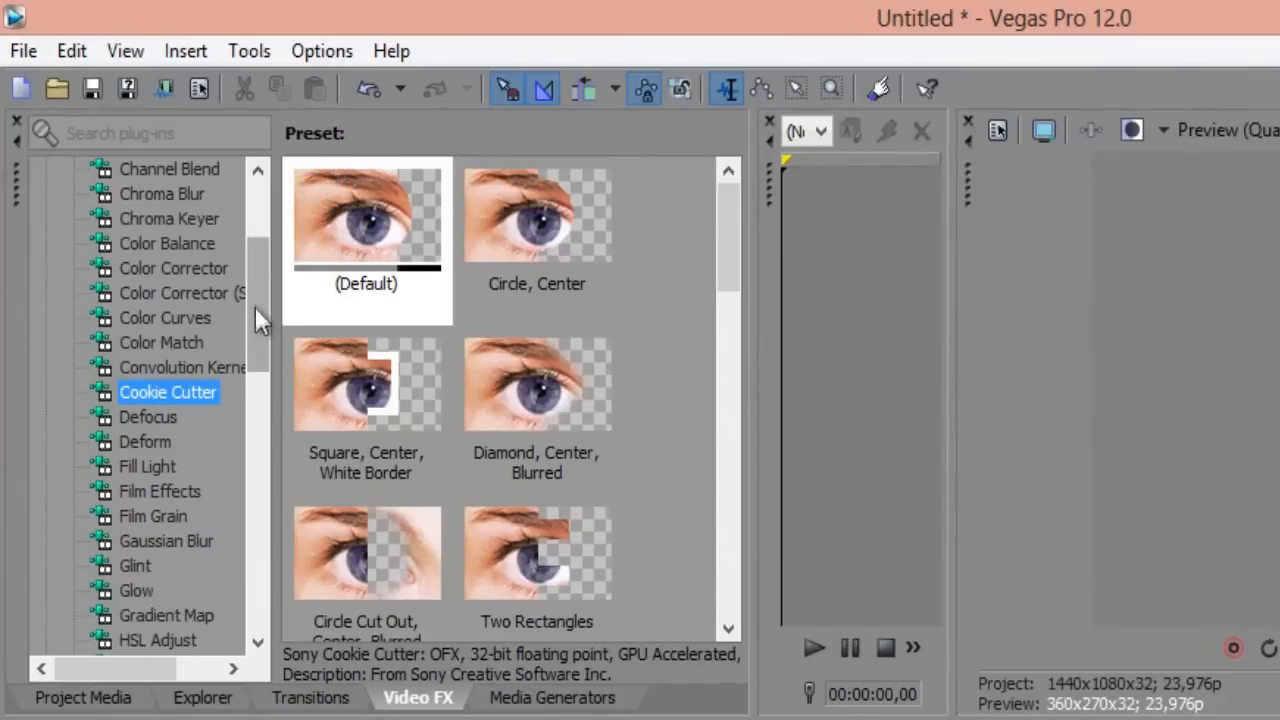
{"action": "scroll", "coordinate": [255, 307], "scroll_direction": "up", "scroll_amount": 1}
{"action": "scroll", "coordinate": [253, 305], "scroll_direction": "down", "scroll_amount": 1}
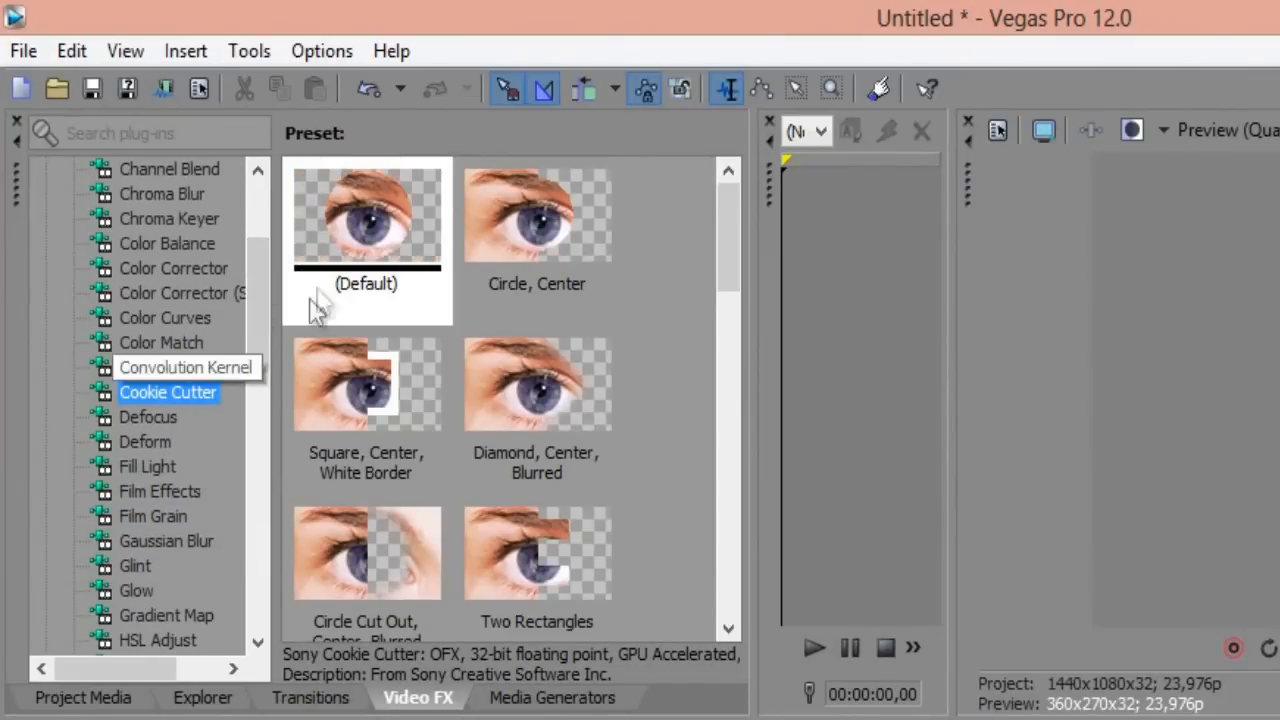
{"action": "left_click_drag", "start_coordinate": [372, 225], "coordinate": [434, 560]}
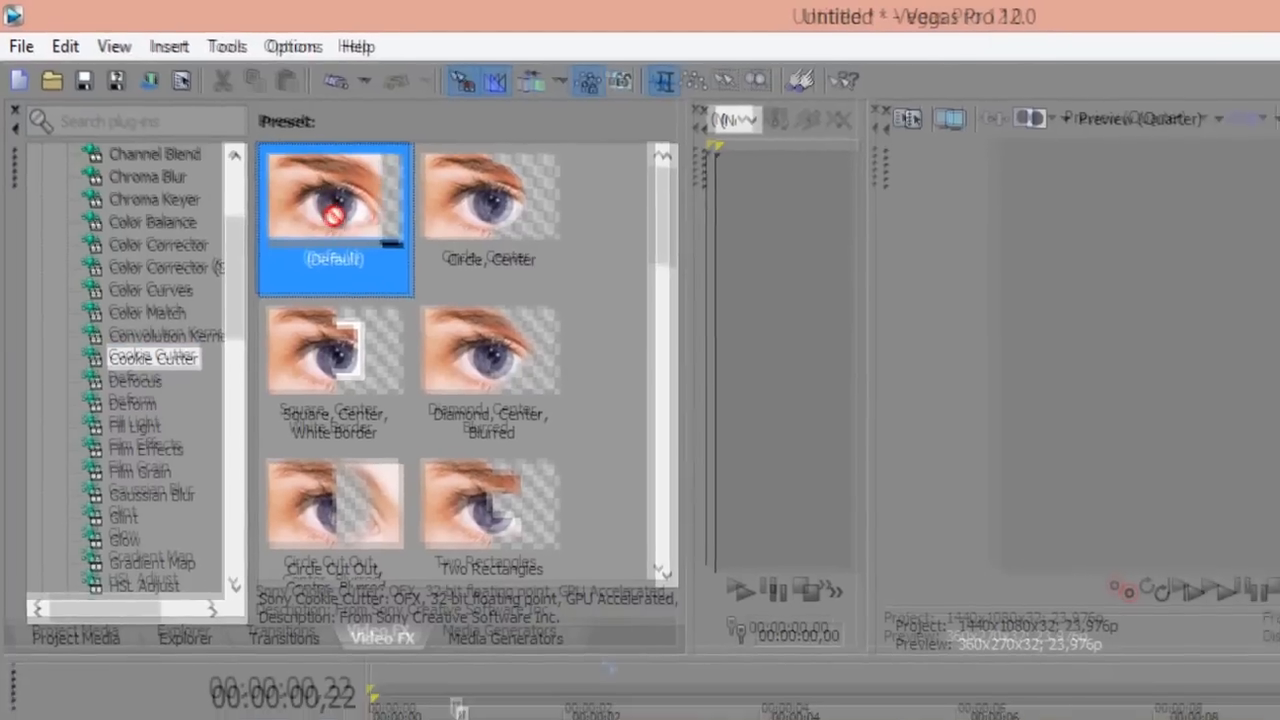
{"action": "left_click_drag", "start_coordinate": [323, 417], "coordinate": [350, 694]}
{"action": "left_click_drag", "start_coordinate": [304, 598], "coordinate": [304, 596]}
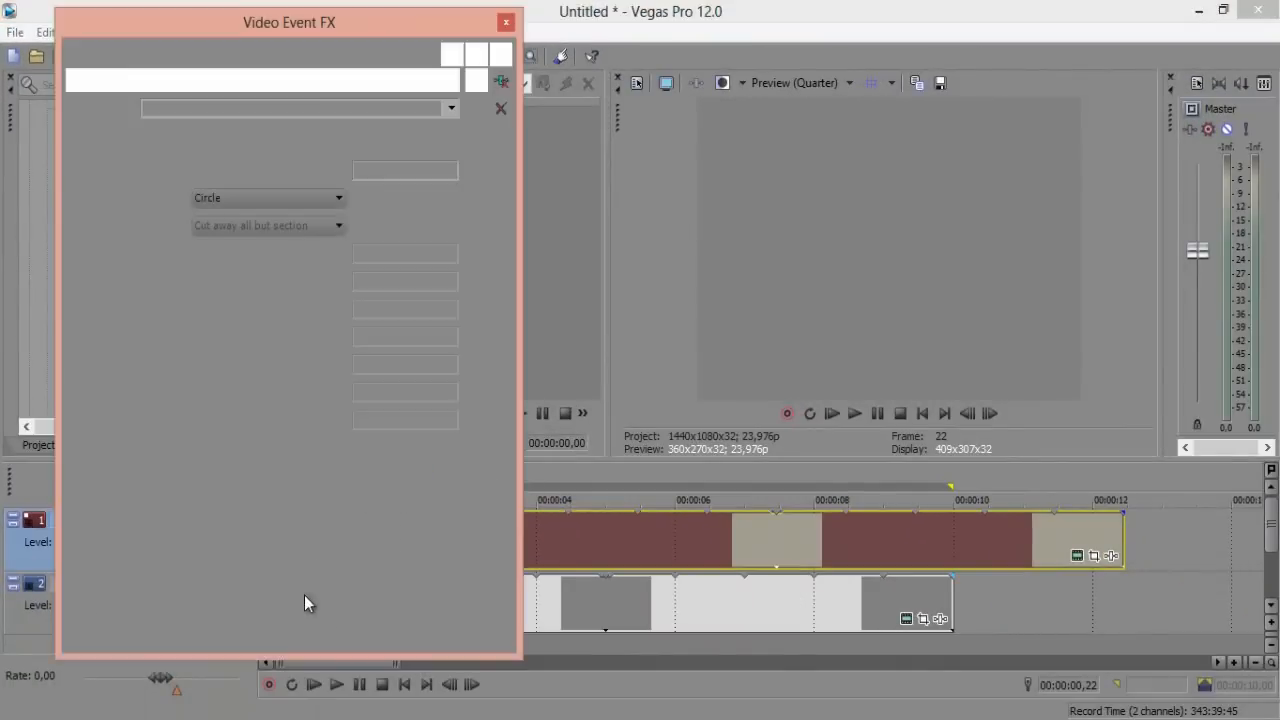
Configure the gray event's Cookie Cutter with a Rectangle shape, Repeat X 2, Repeat Y 2 and size 0,483
{"action": "left_click", "coordinate": [245, 197]}
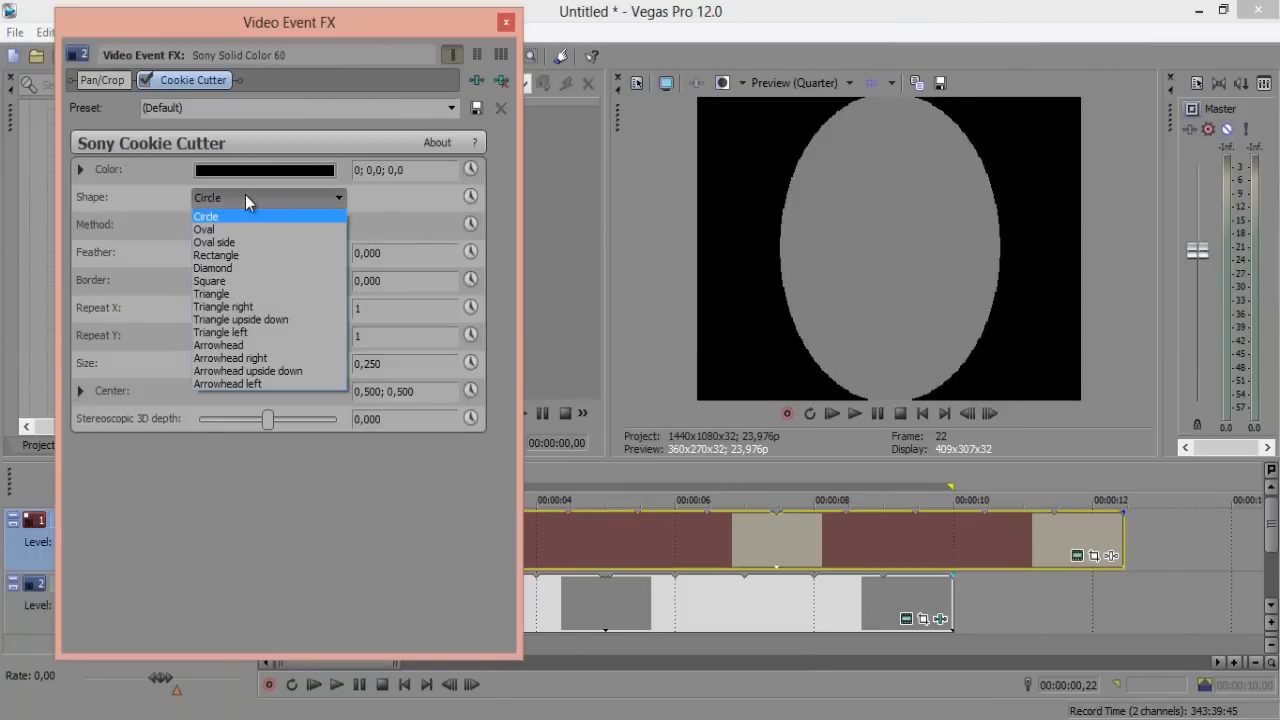
{"action": "left_click", "coordinate": [245, 256]}
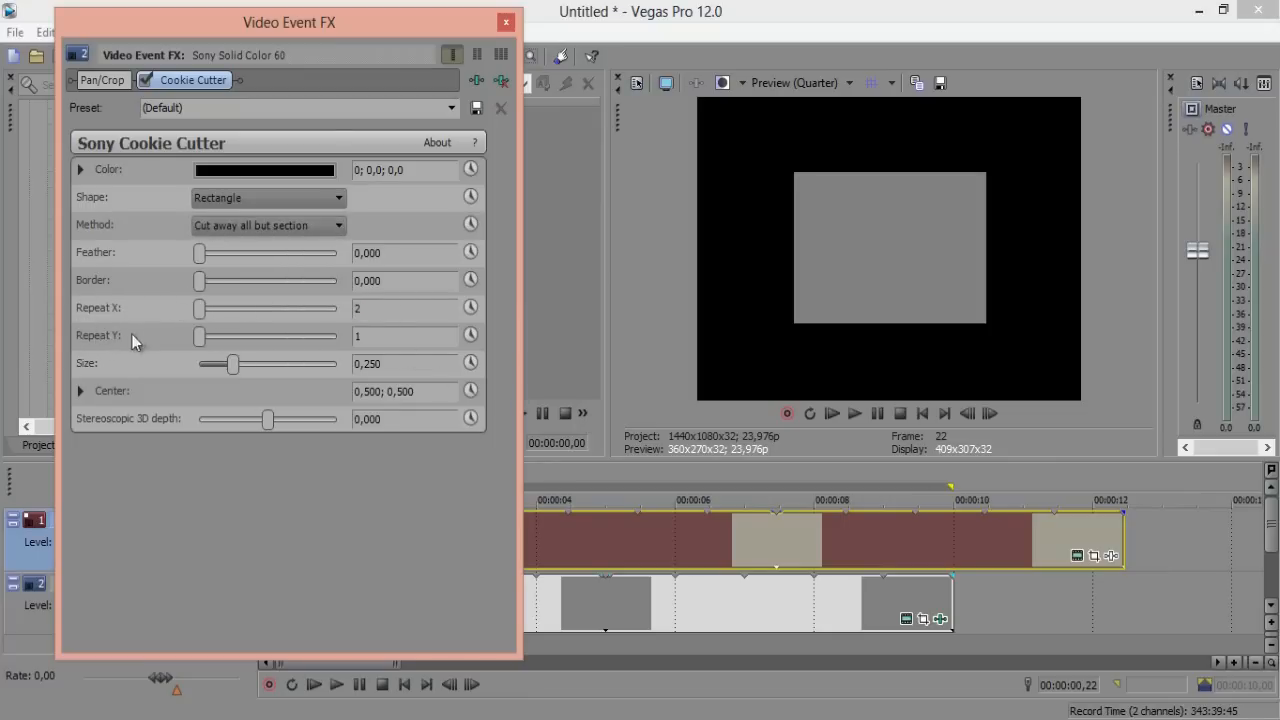
{"action": "left_click", "coordinate": [405, 337]}
{"action": "type", "text": "2"}
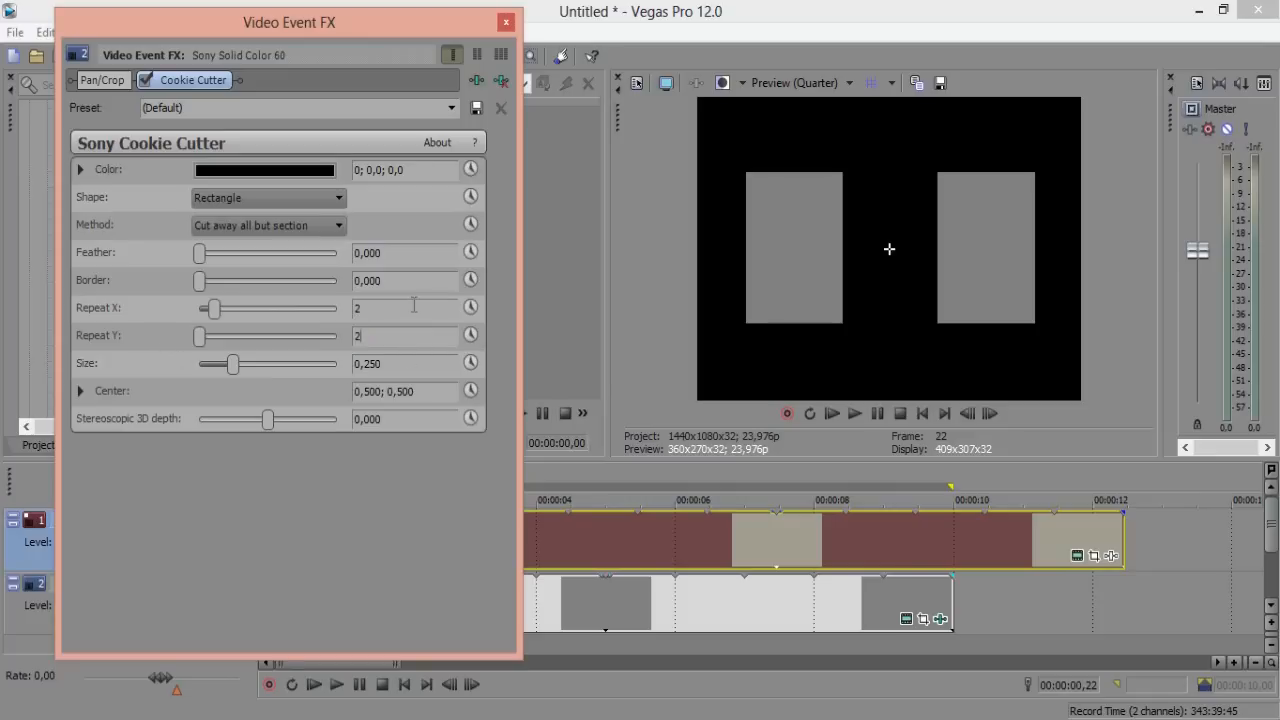
{"action": "left_click", "coordinate": [414, 309]}
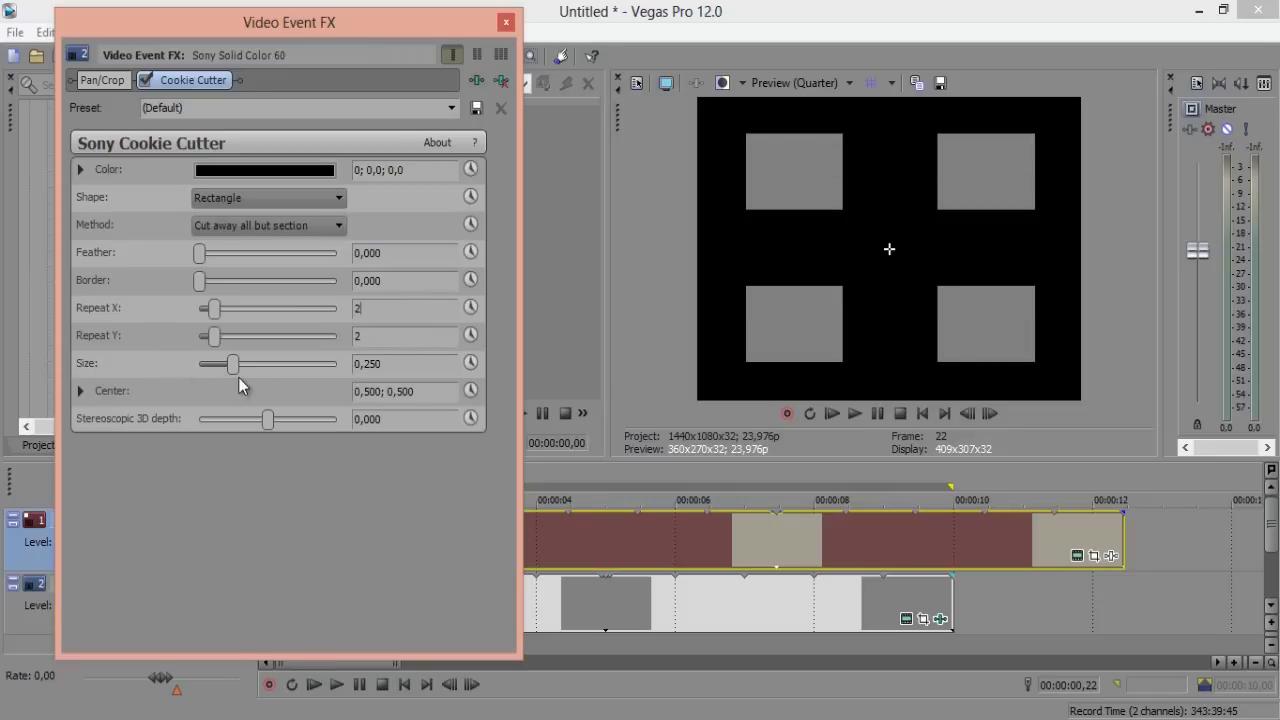
{"action": "left_click_drag", "start_coordinate": [232, 365], "coordinate": [266, 369]}
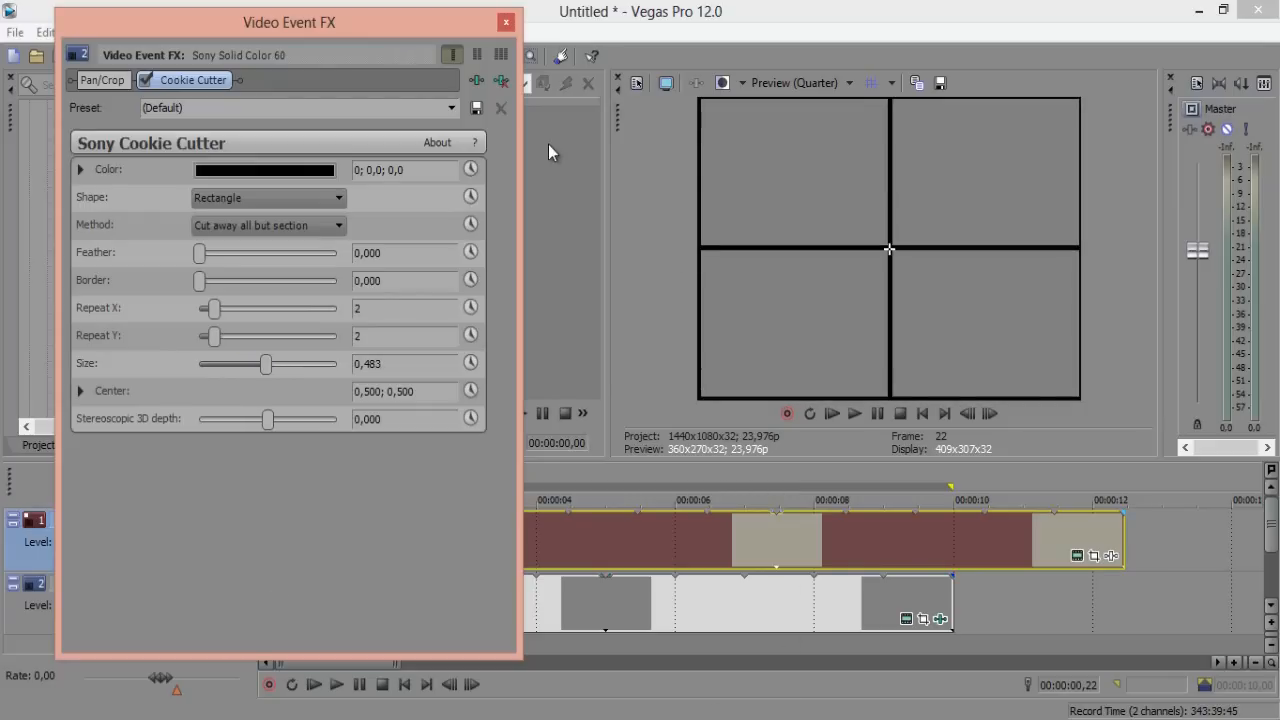
{"action": "left_click", "coordinate": [508, 22]}
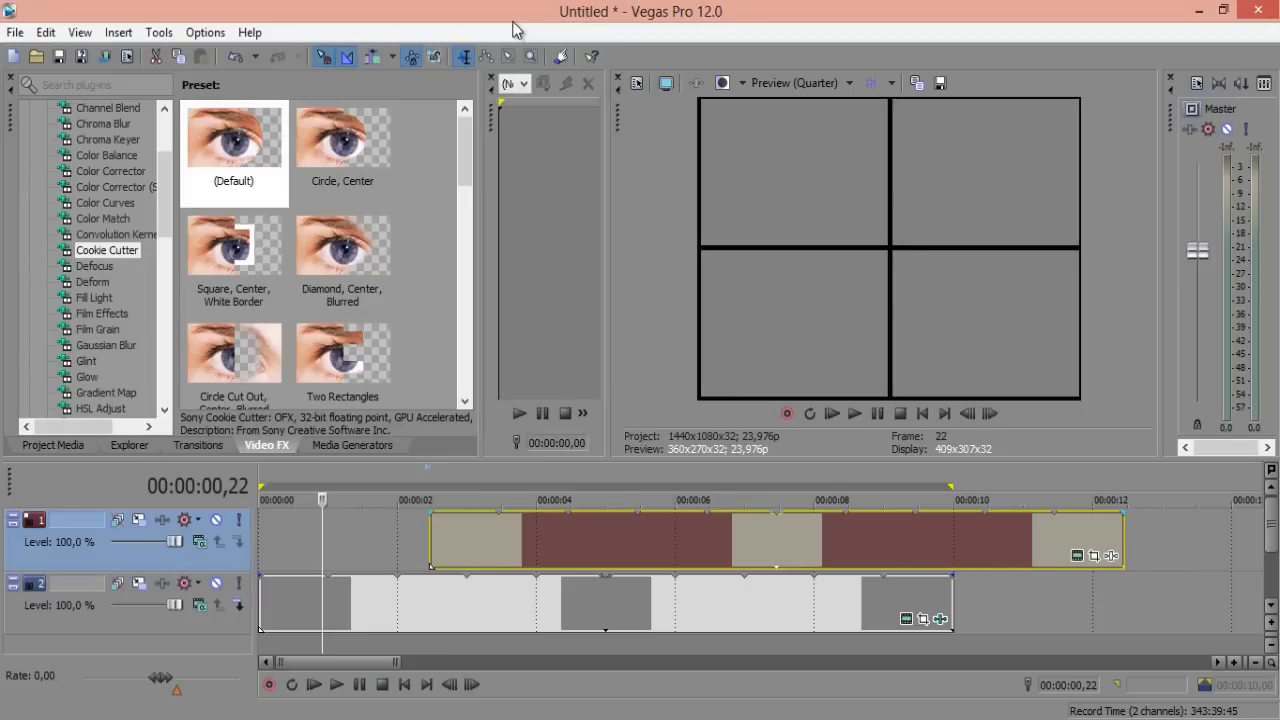
Move the beige event back to the timeline start, trim its end to 1 second and place the playhead at 00:00:00,14
{"action": "left_click_drag", "start_coordinate": [670, 530], "coordinate": [470, 532]}
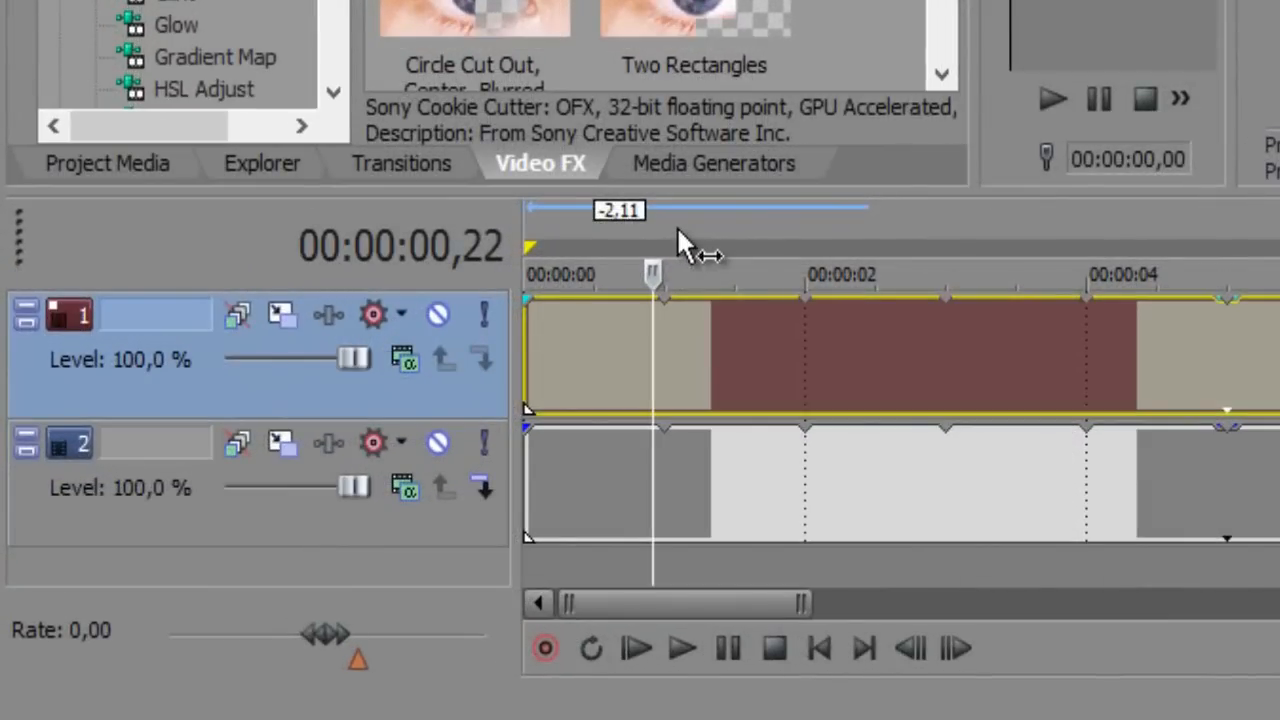
{"action": "left_click", "coordinate": [668, 224]}
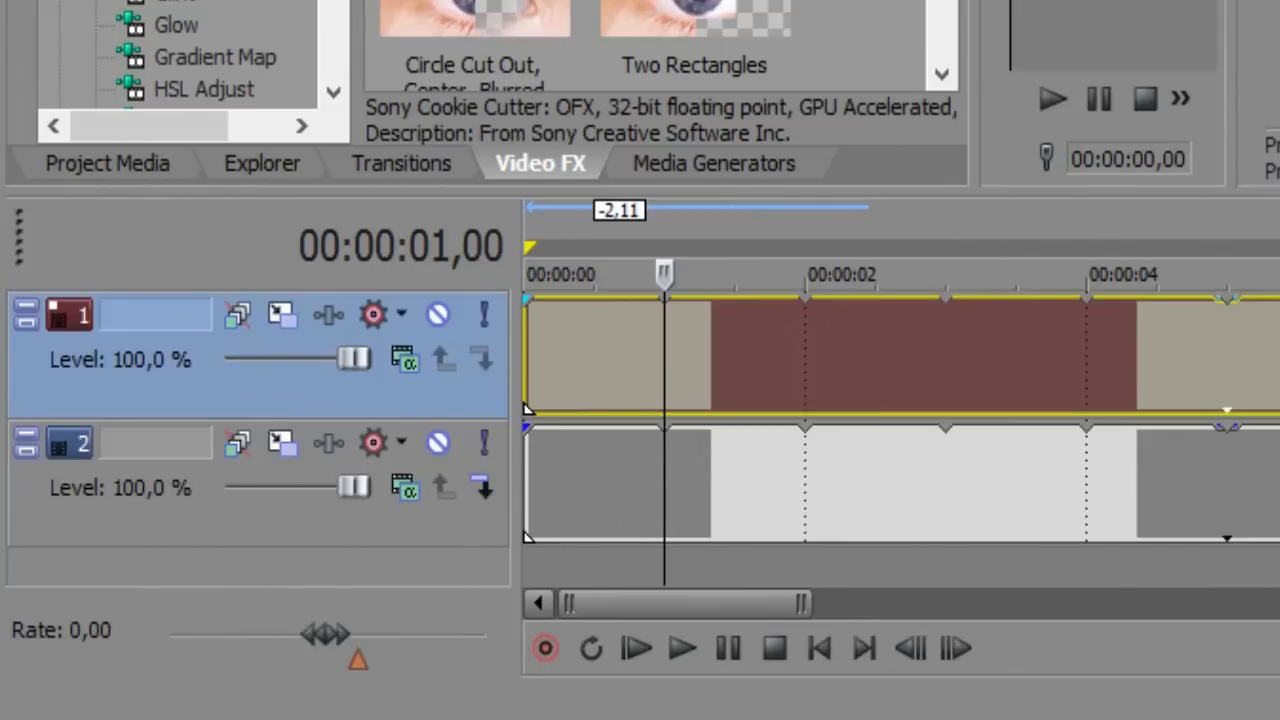
{"action": "left_click_drag", "start_coordinate": [1279, 326], "coordinate": [683, 317]}
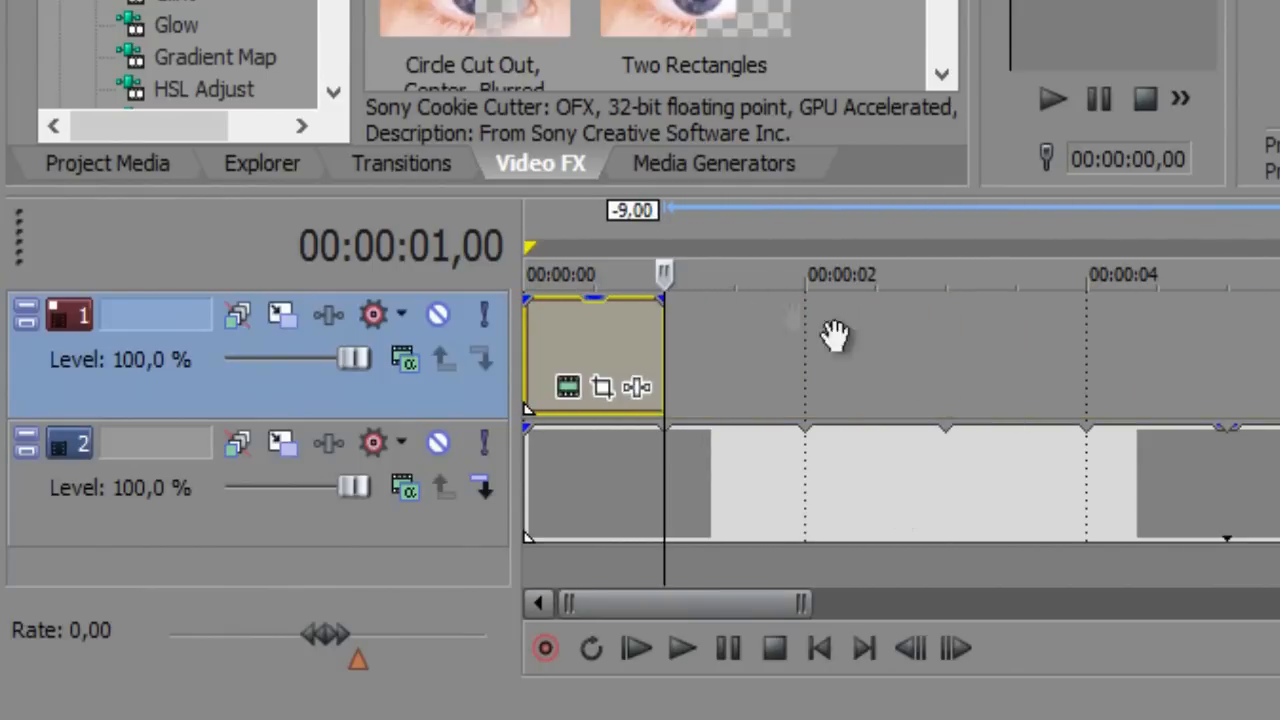
{"action": "left_click", "coordinate": [606, 212]}
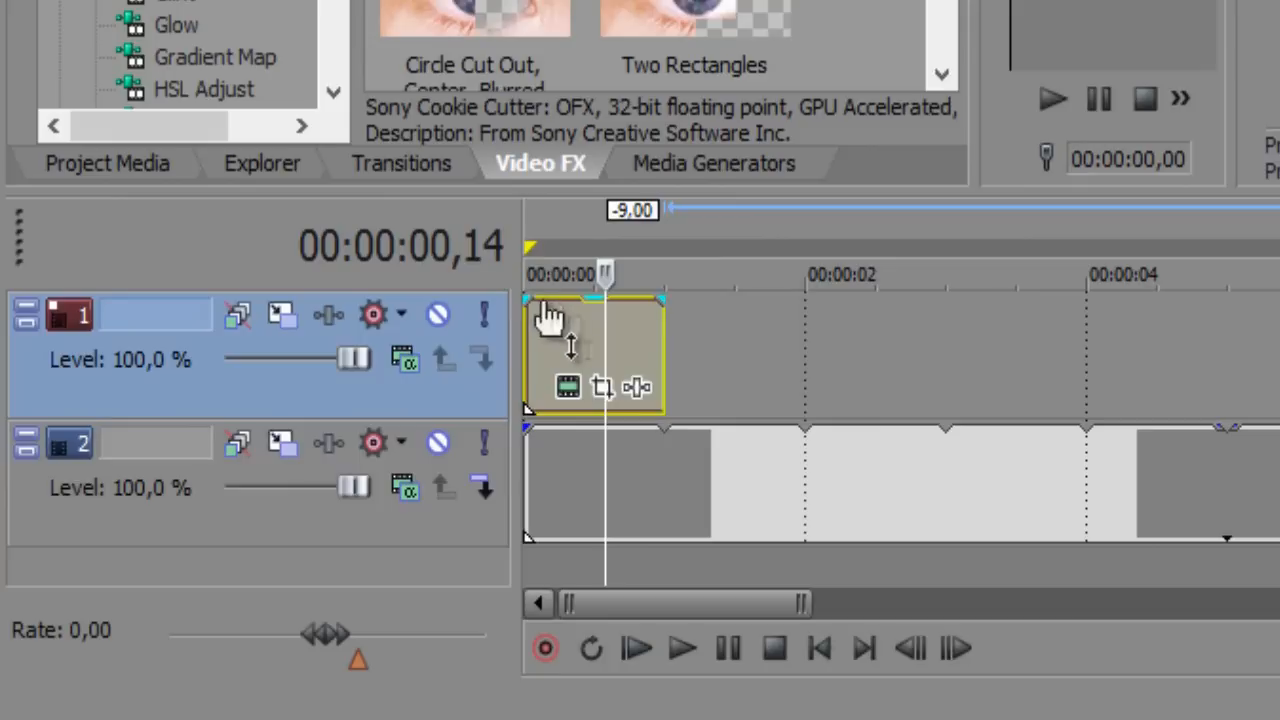
Copy the gray event's attributes and paste them onto the beige event on track 1
{"action": "right_click", "coordinate": [665, 505]}
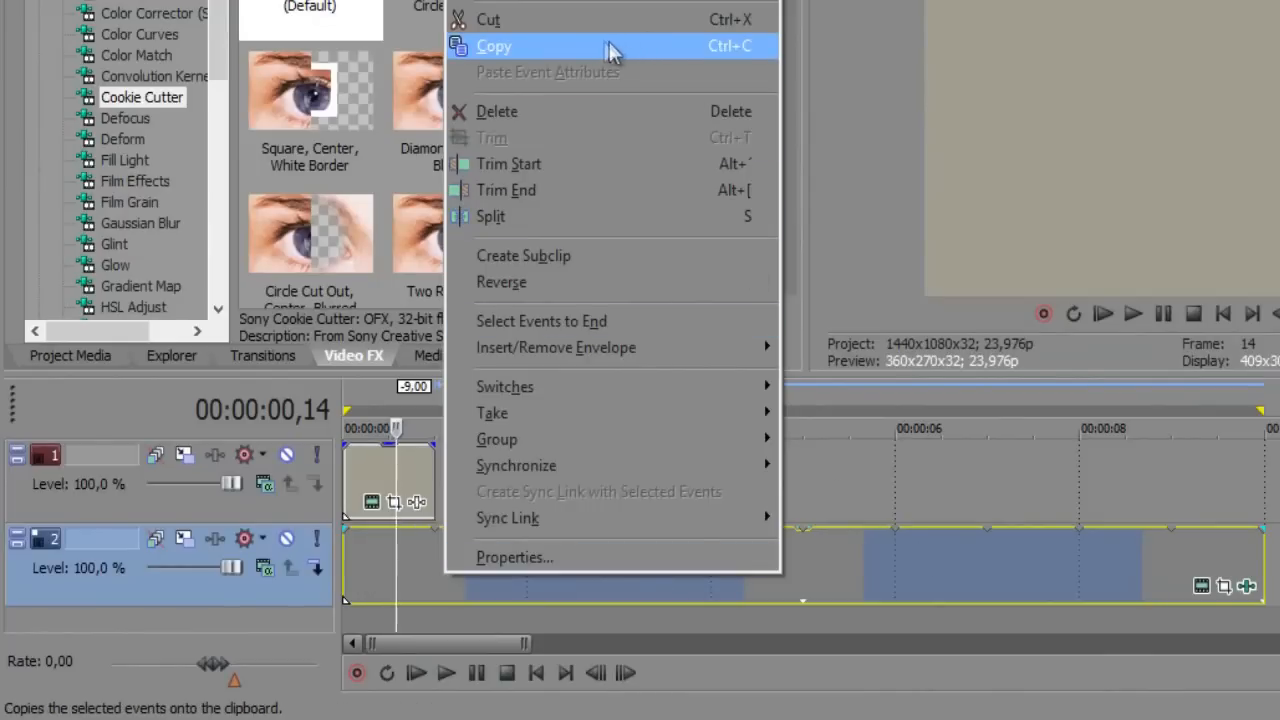
{"action": "left_click", "coordinate": [551, 46]}
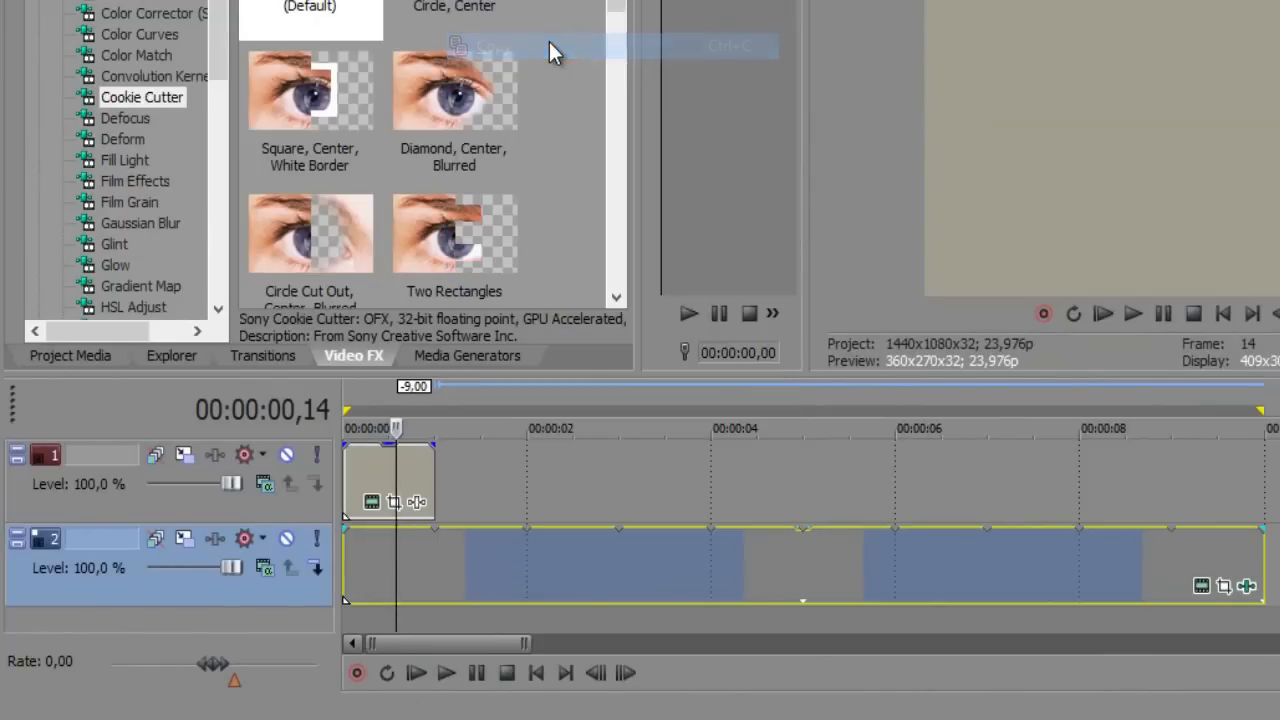
{"action": "right_click", "coordinate": [364, 474]}
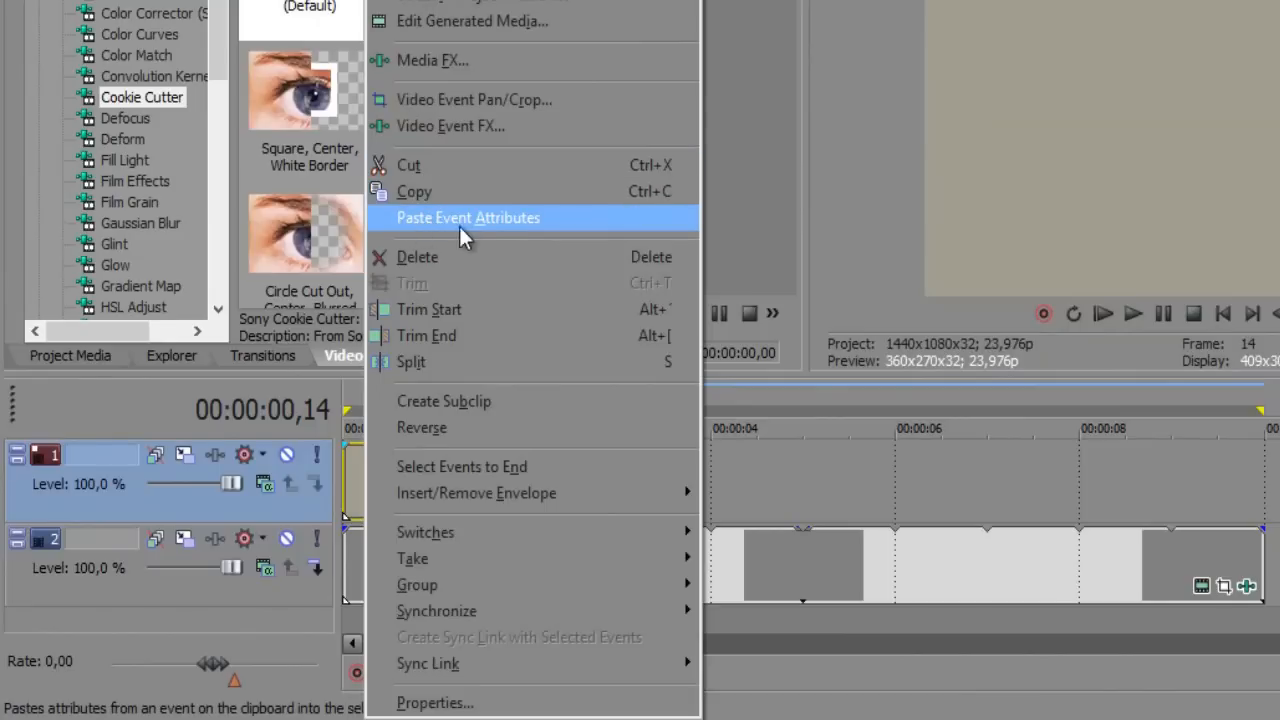
{"action": "left_click", "coordinate": [502, 221]}
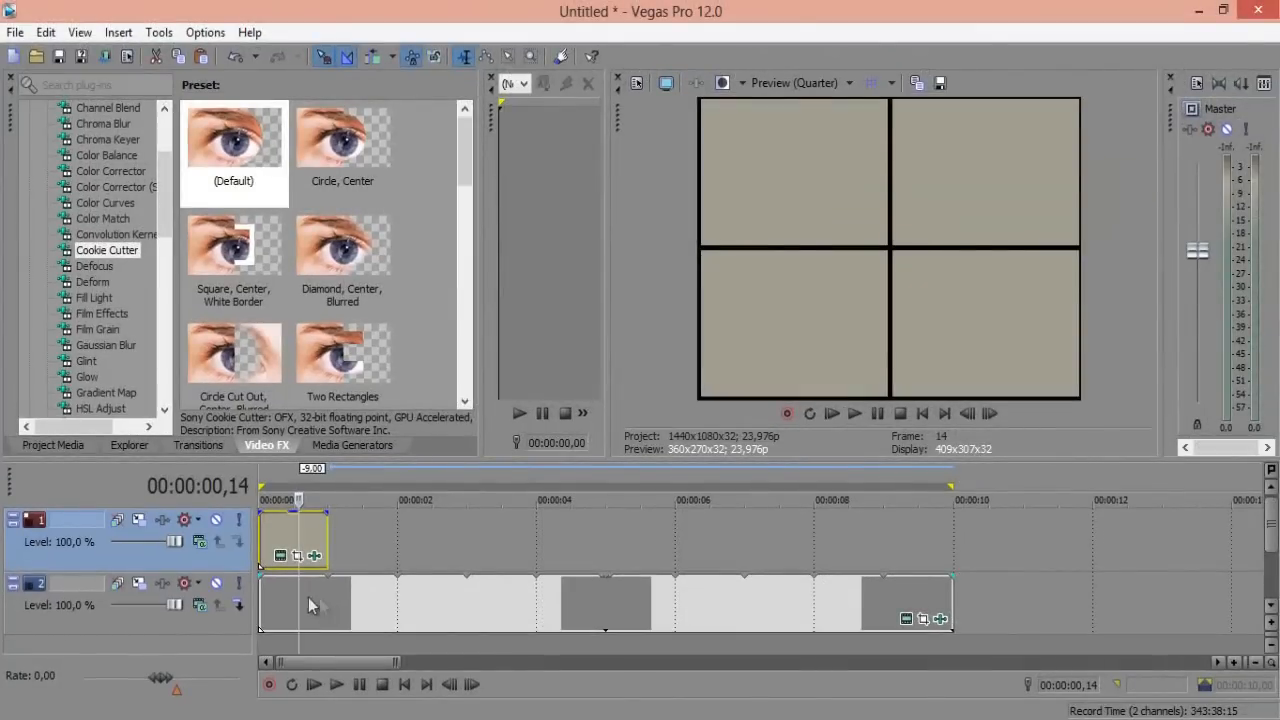
Duplicate the beige event at 00:00:01,00 as a new copy of the source media and place the duplicate on track 1
{"action": "left_click", "coordinate": [228, 623]}
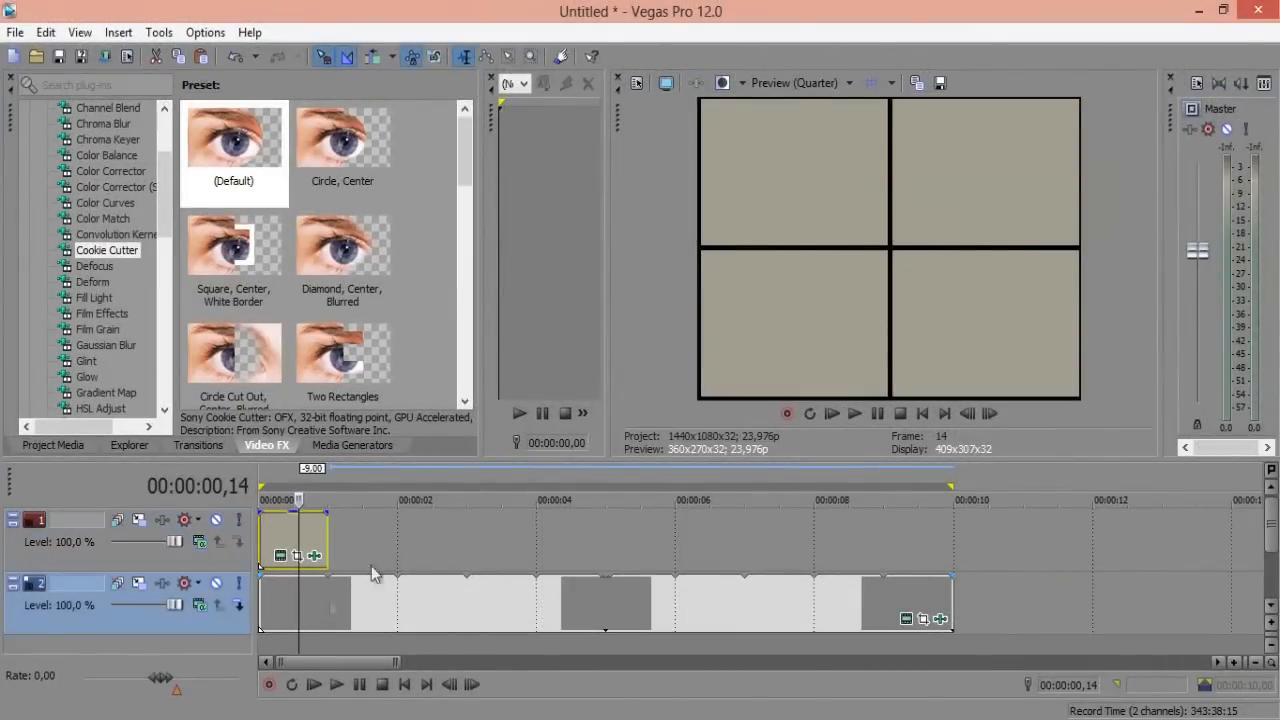
{"action": "right_click", "coordinate": [279, 530]}
{"action": "left_click", "coordinate": [336, 320]}
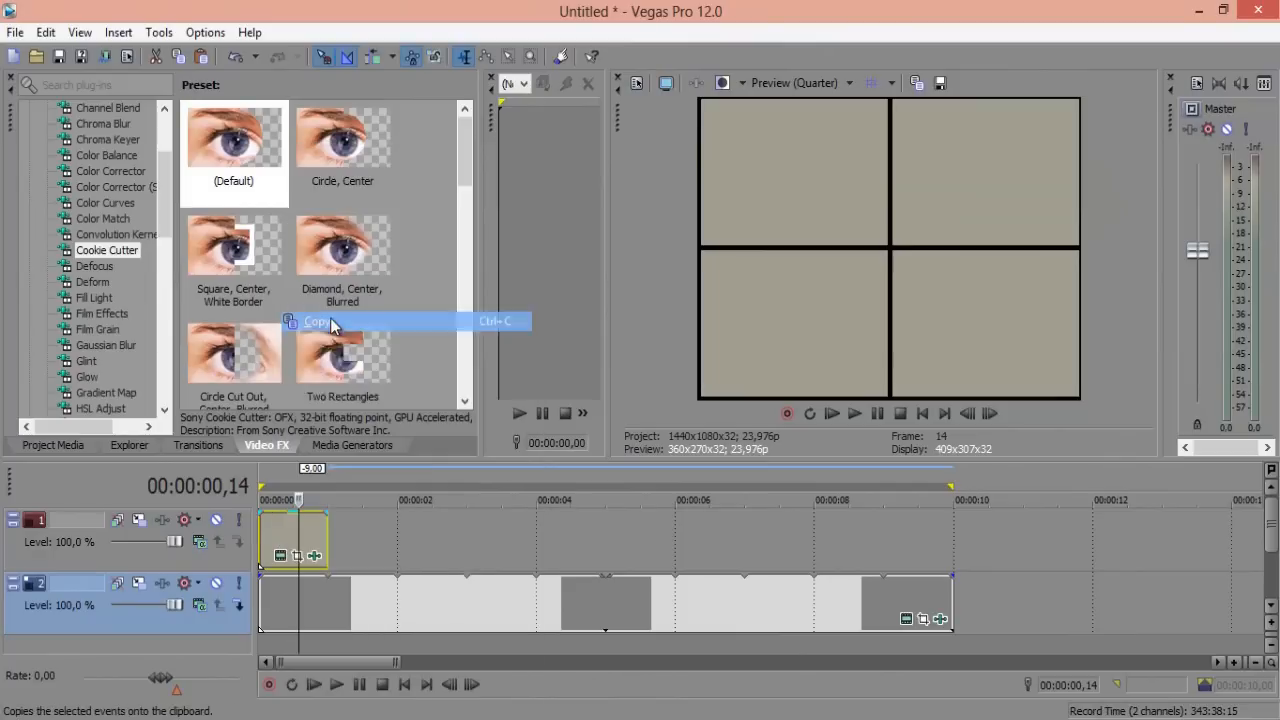
{"action": "key", "text": "space"}
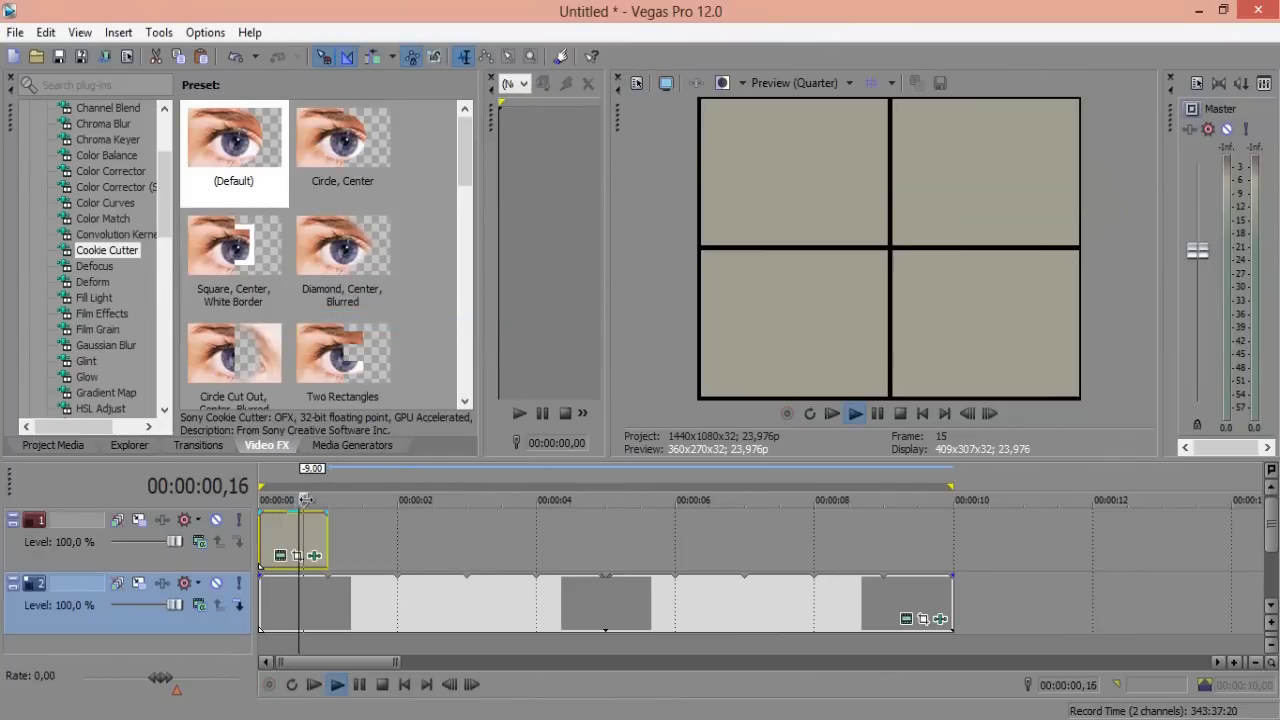
{"action": "left_click", "coordinate": [328, 499]}
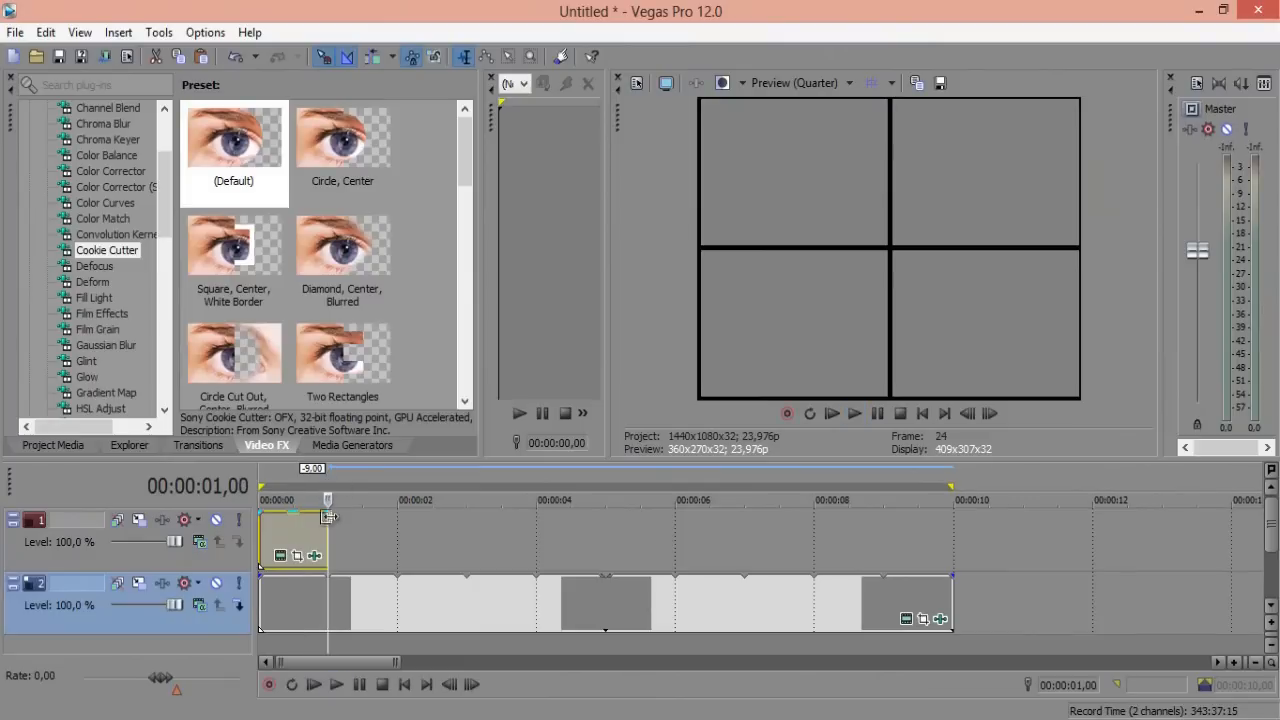
{"action": "key", "text": "ctrl+v"}
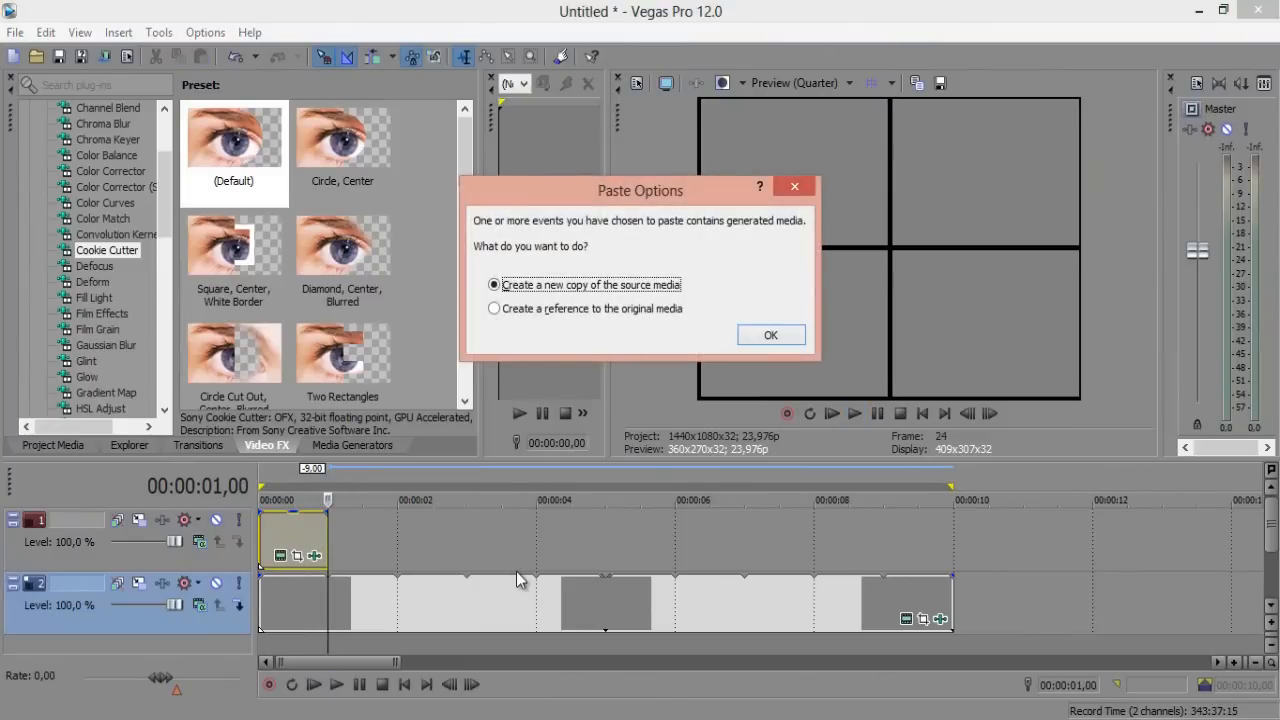
{"action": "key", "text": "Return"}
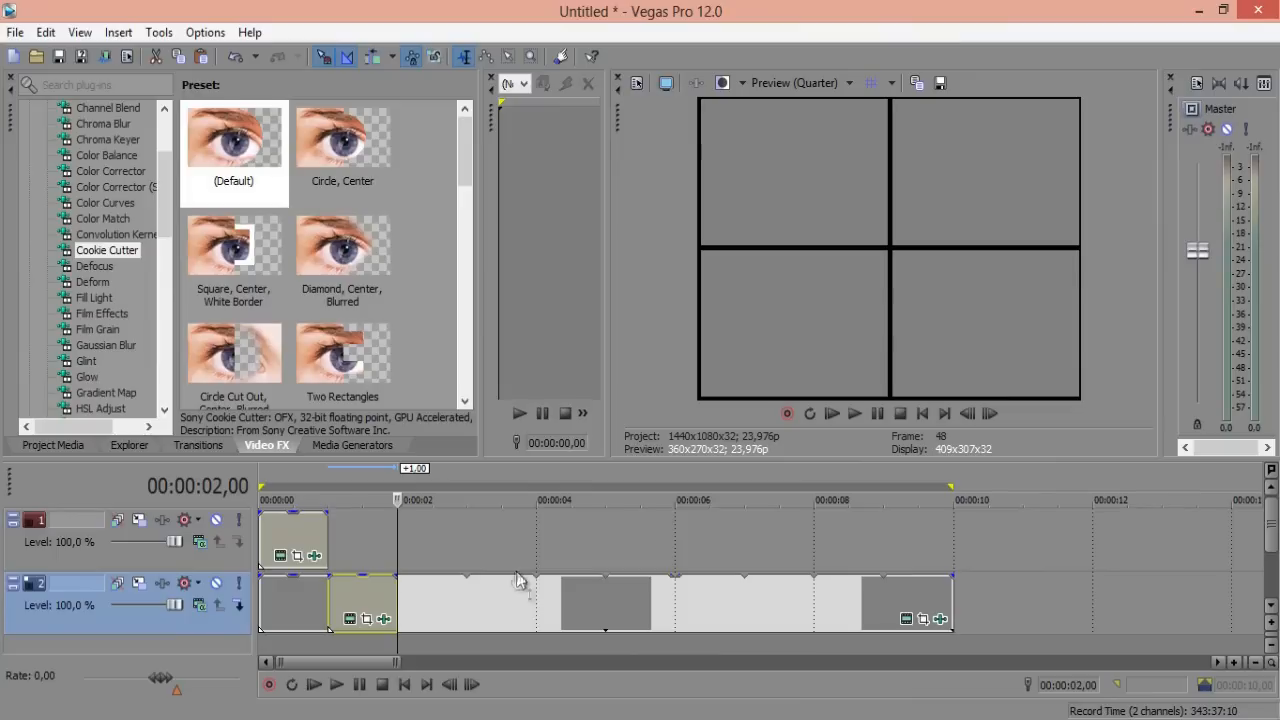
{"action": "left_click_drag", "start_coordinate": [364, 591], "coordinate": [351, 527]}
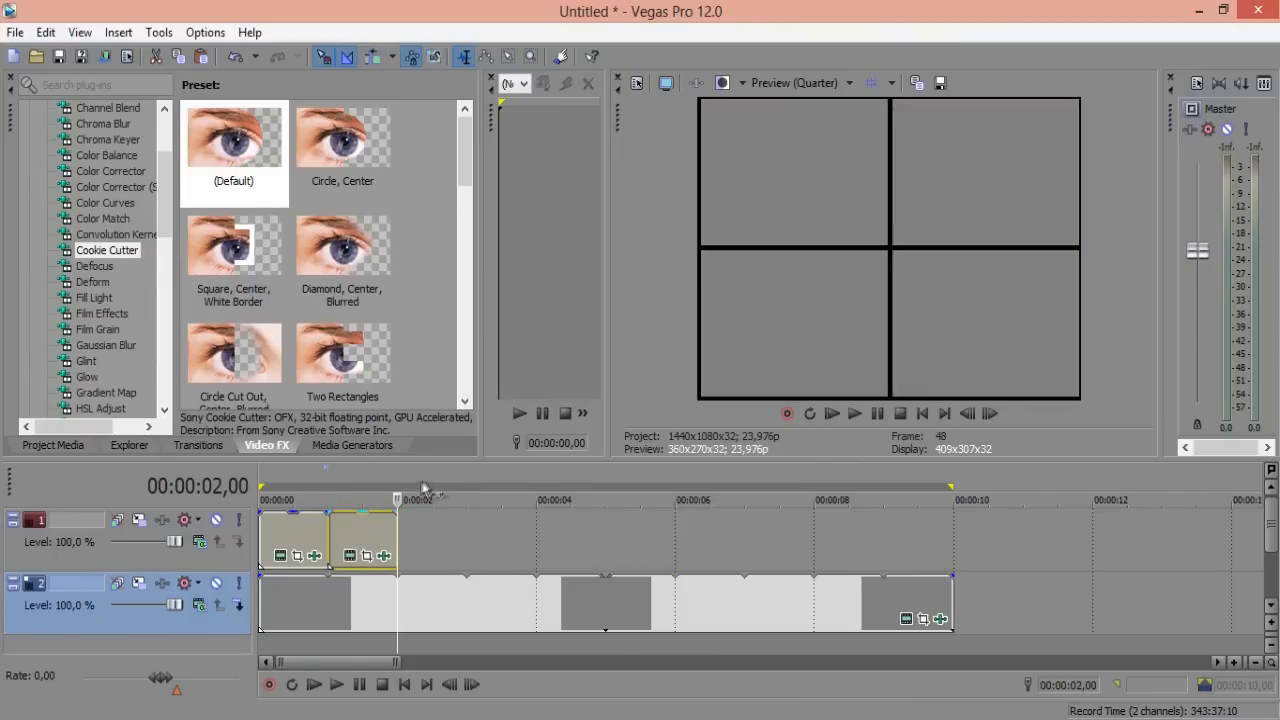
Apply the default Clock Wipe transition to the first beige event's start and the second one's end, and preview from 00:00:01,07
{"action": "left_click", "coordinate": [308, 485]}
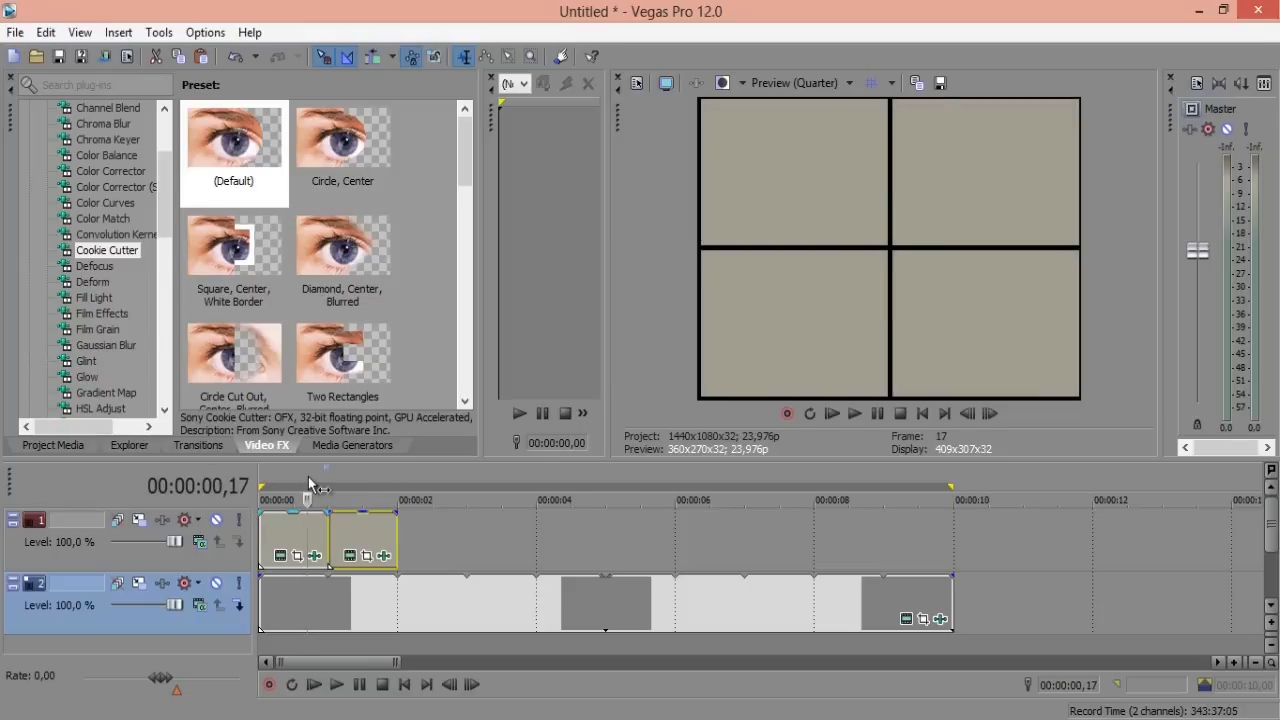
{"action": "left_click", "coordinate": [348, 488]}
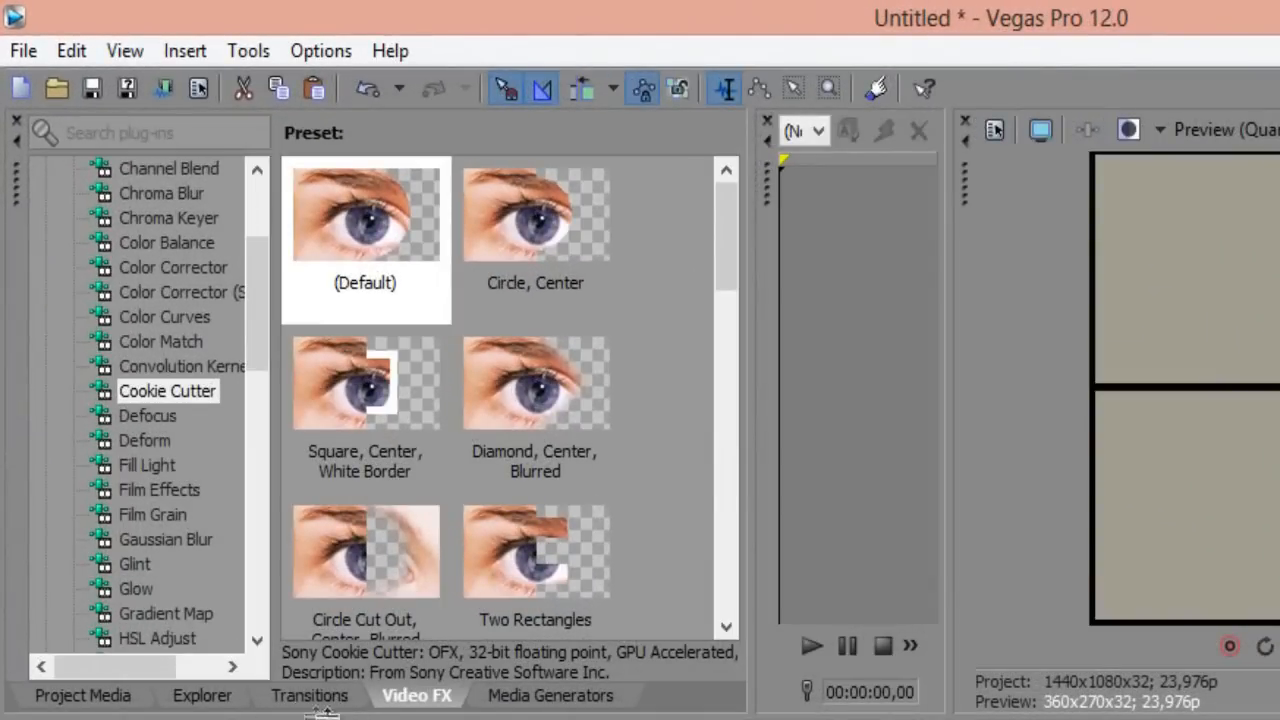
{"action": "left_click", "coordinate": [328, 700]}
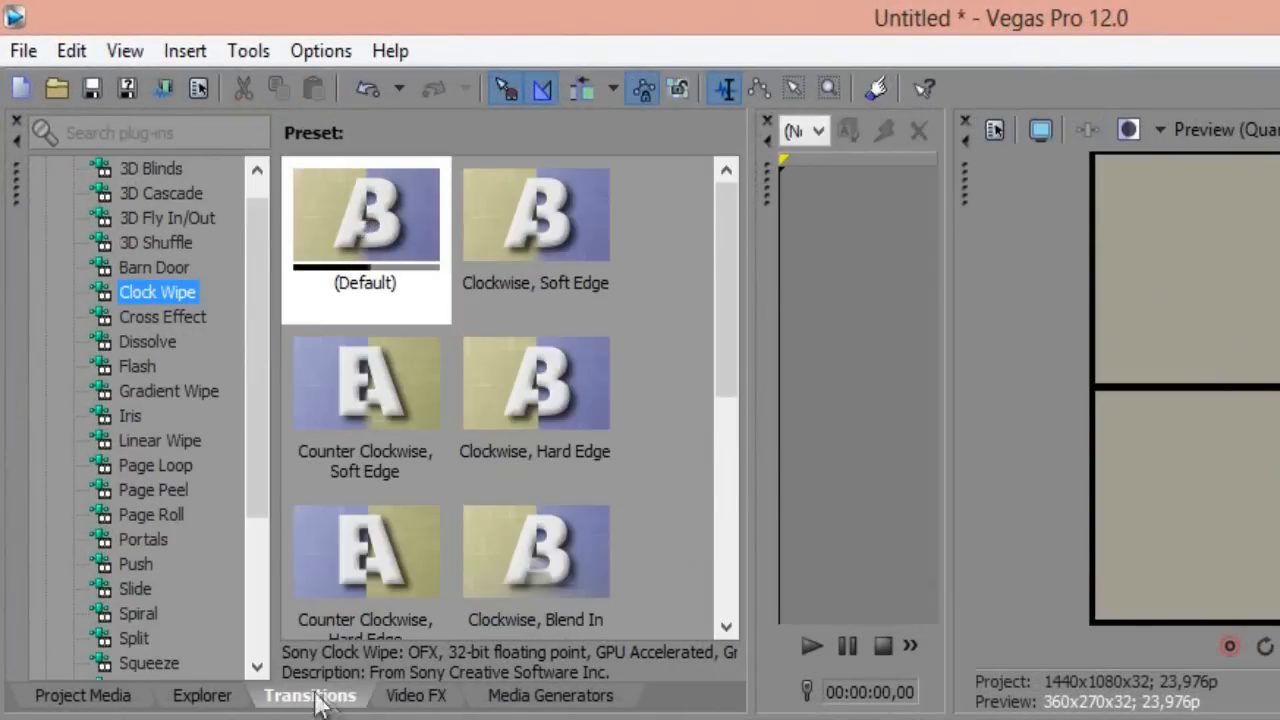
{"action": "left_click", "coordinate": [150, 270]}
{"action": "left_click", "coordinate": [145, 292]}
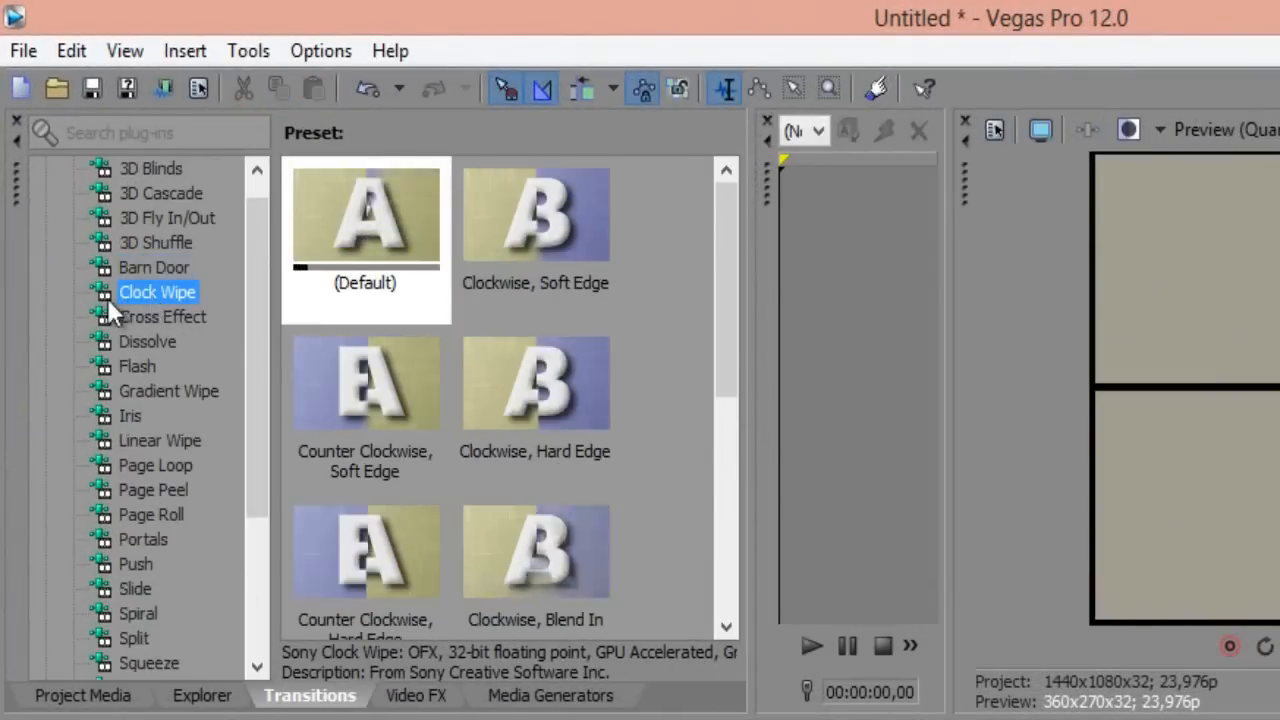
{"action": "left_click", "coordinate": [365, 196]}
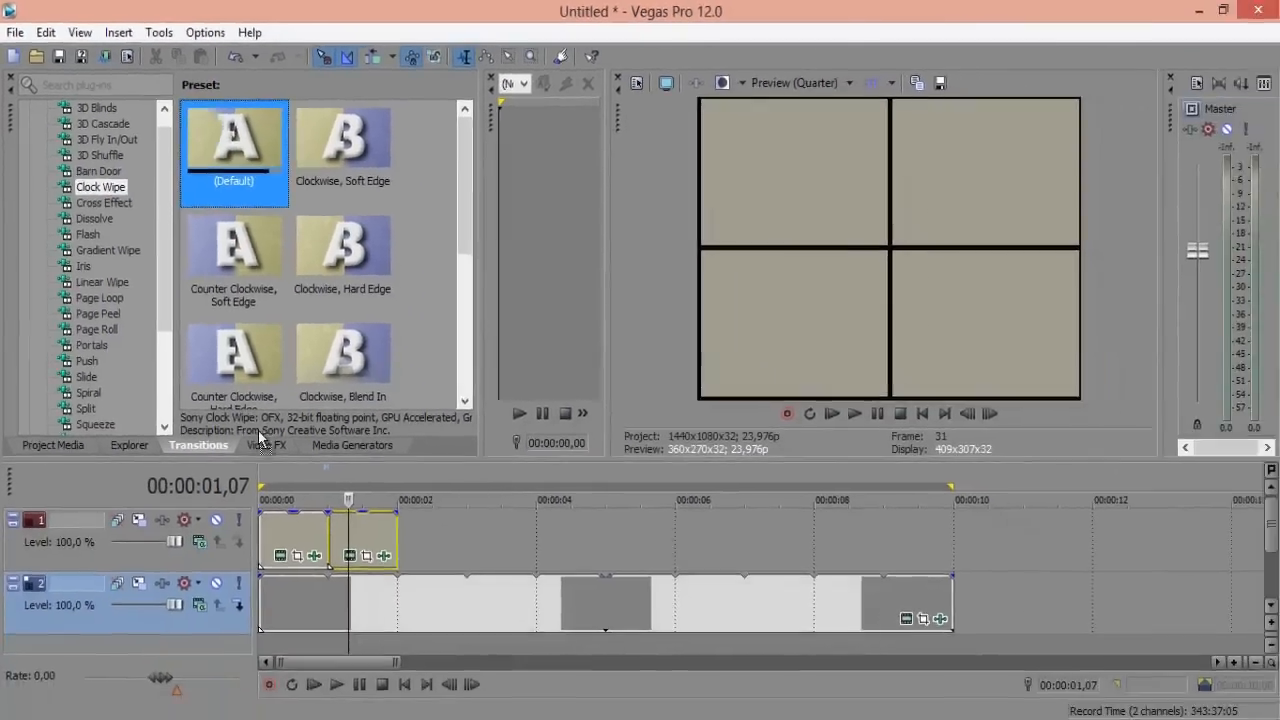
{"action": "left_click_drag", "start_coordinate": [259, 432], "coordinate": [260, 540]}
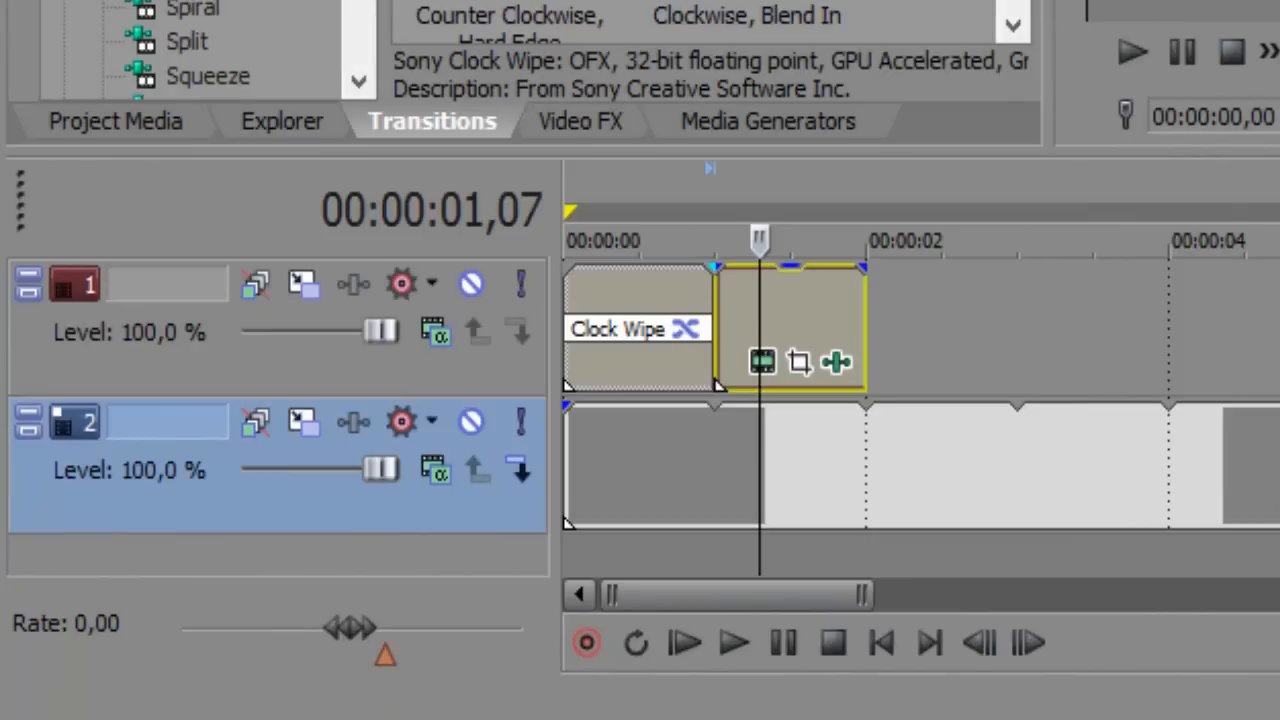
{"action": "left_click_drag", "start_coordinate": [690, 60], "coordinate": [864, 324]}
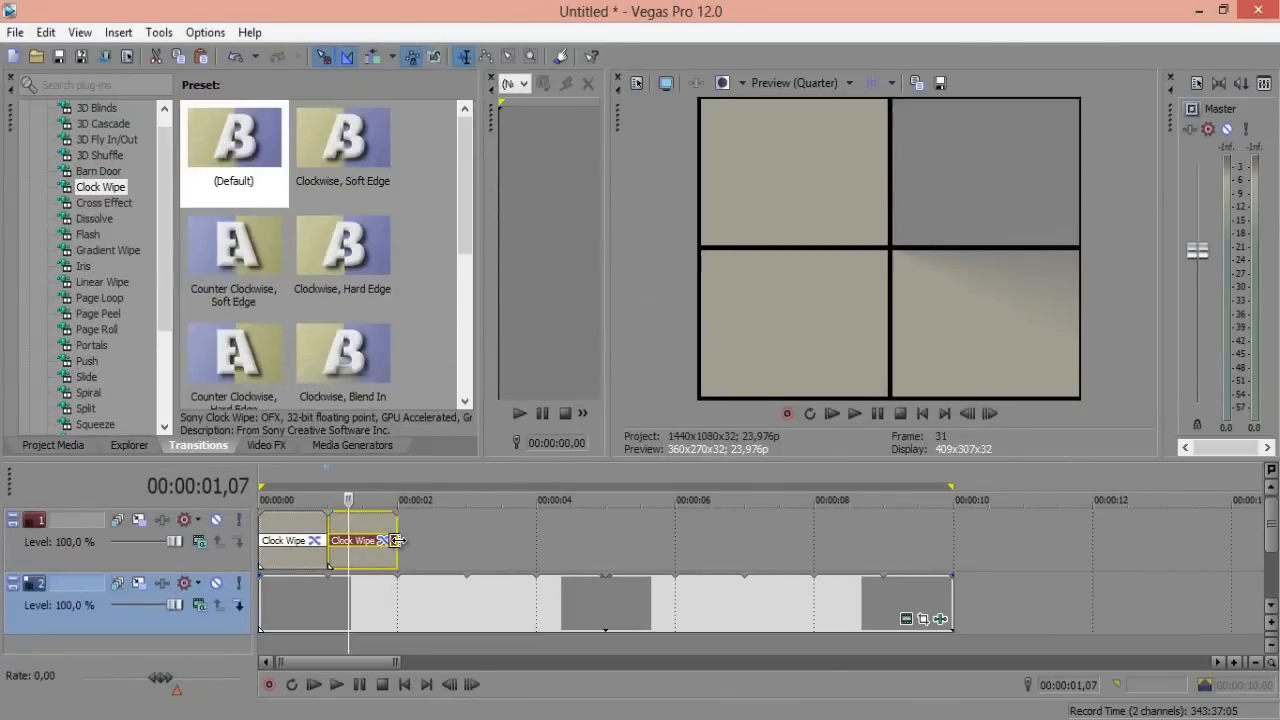
{"action": "left_click", "coordinate": [831, 413]}
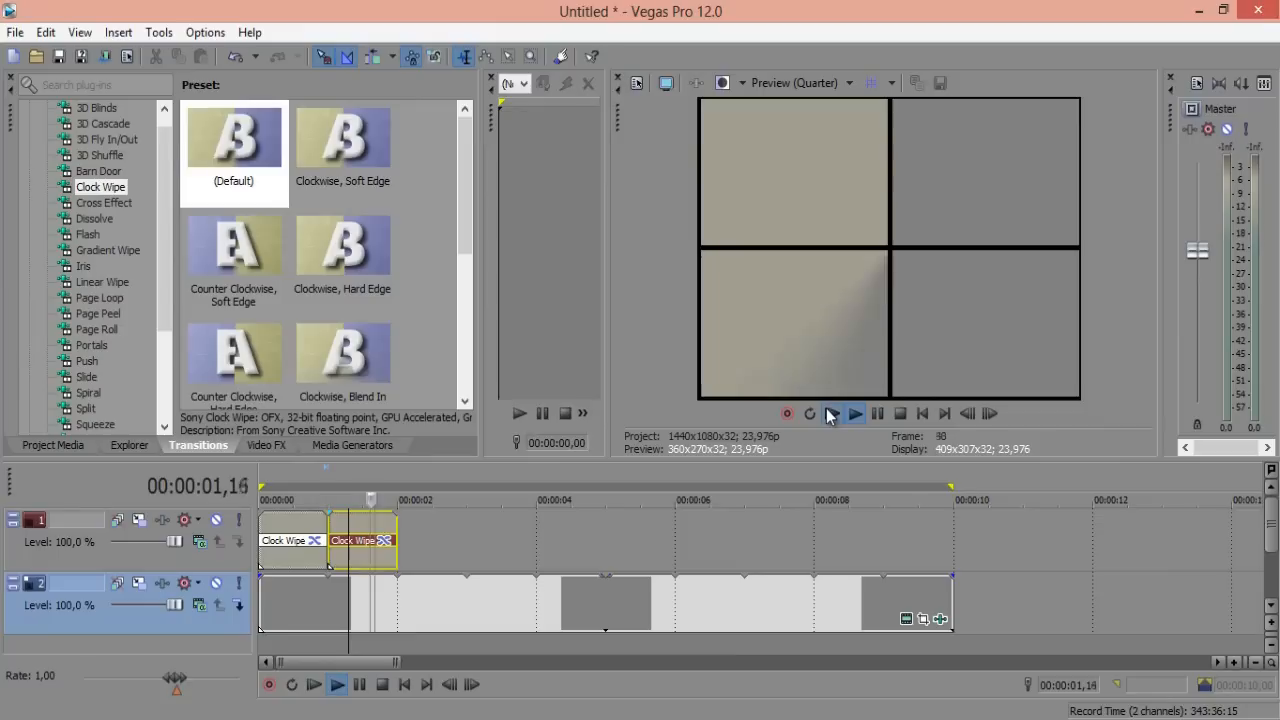
{"action": "left_click", "coordinate": [876, 414]}
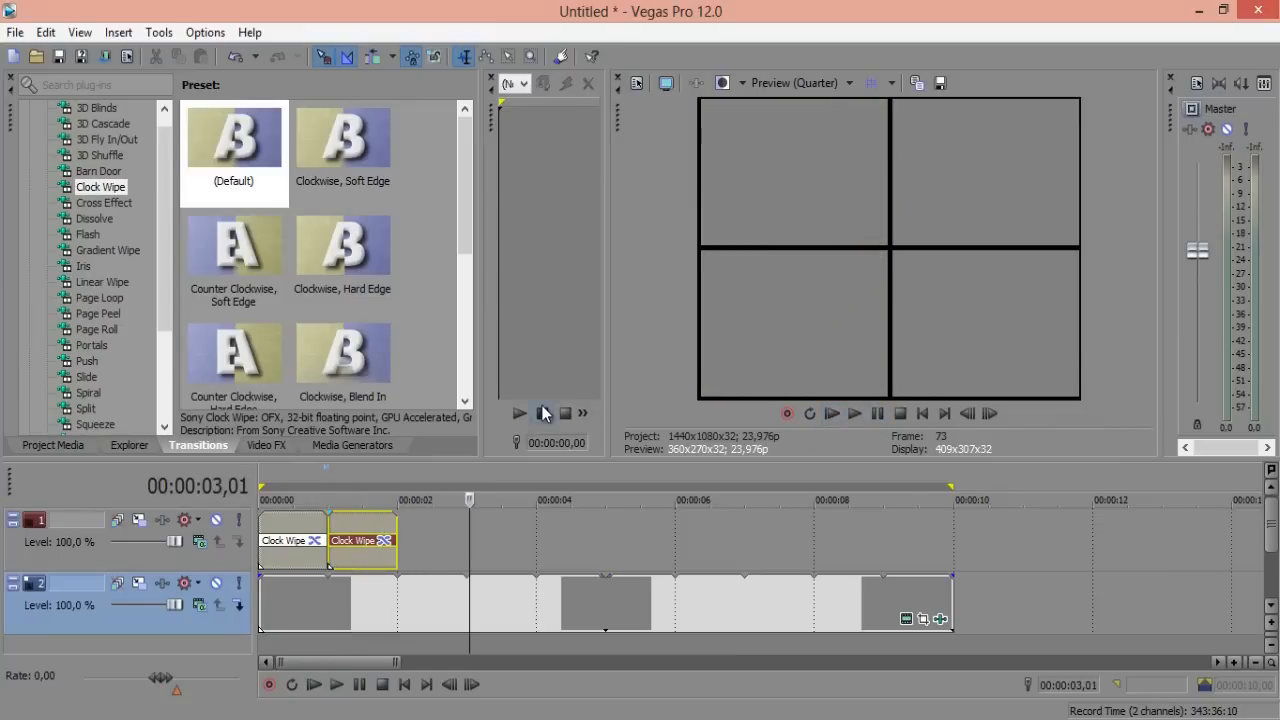
Duplicate the second Clock Wipe event twice from 00:00:02,00 as new source media copies and move both duplicates onto track 1
{"action": "right_click", "coordinate": [378, 528]}
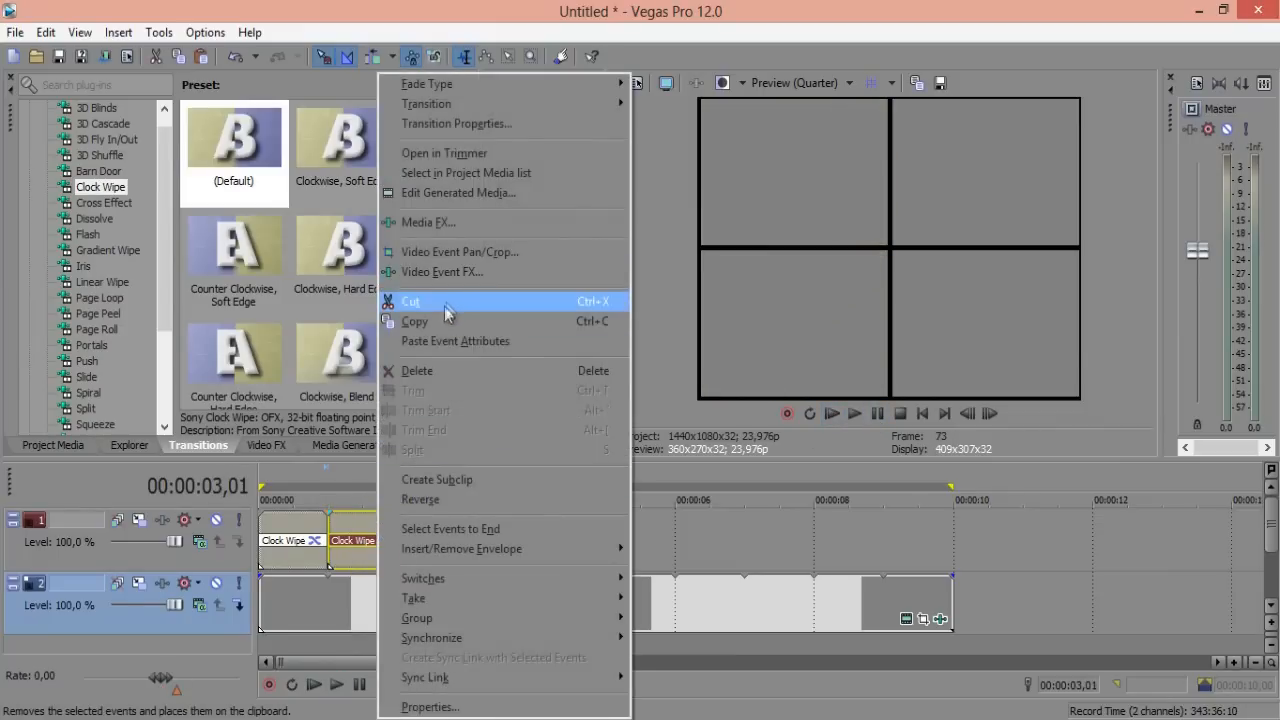
{"action": "left_click", "coordinate": [446, 321]}
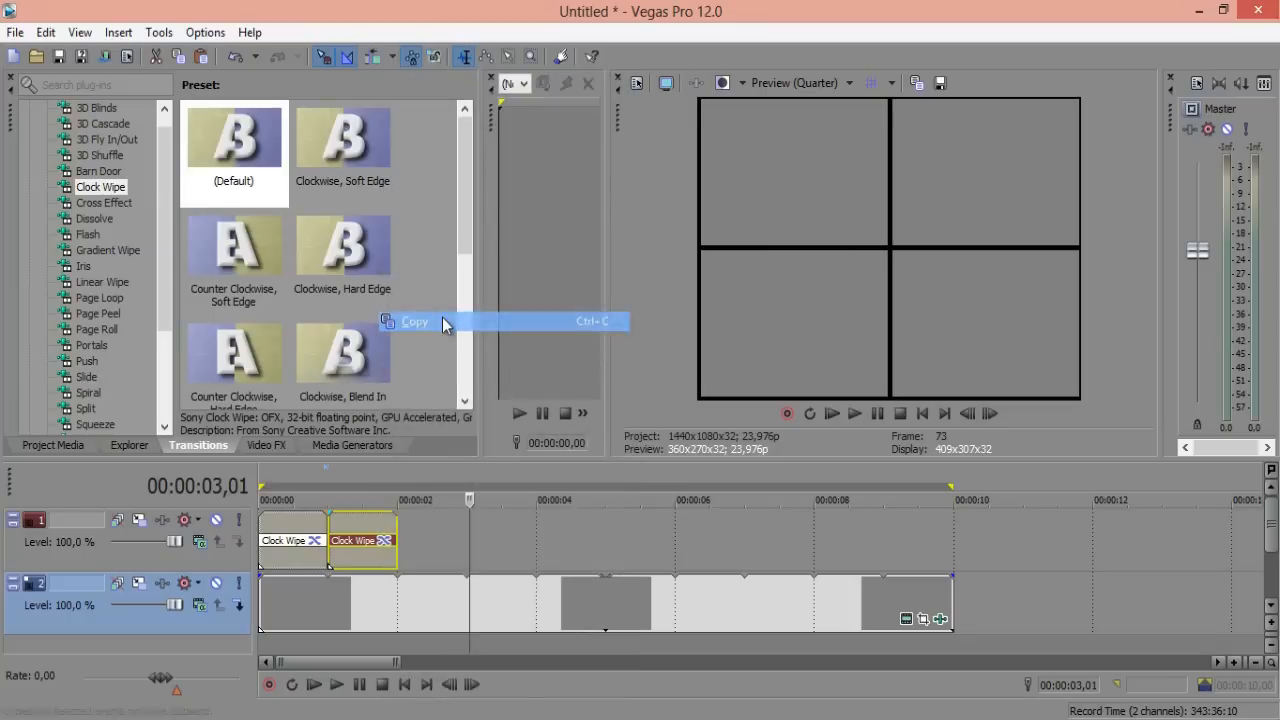
{"action": "left_click", "coordinate": [397, 474]}
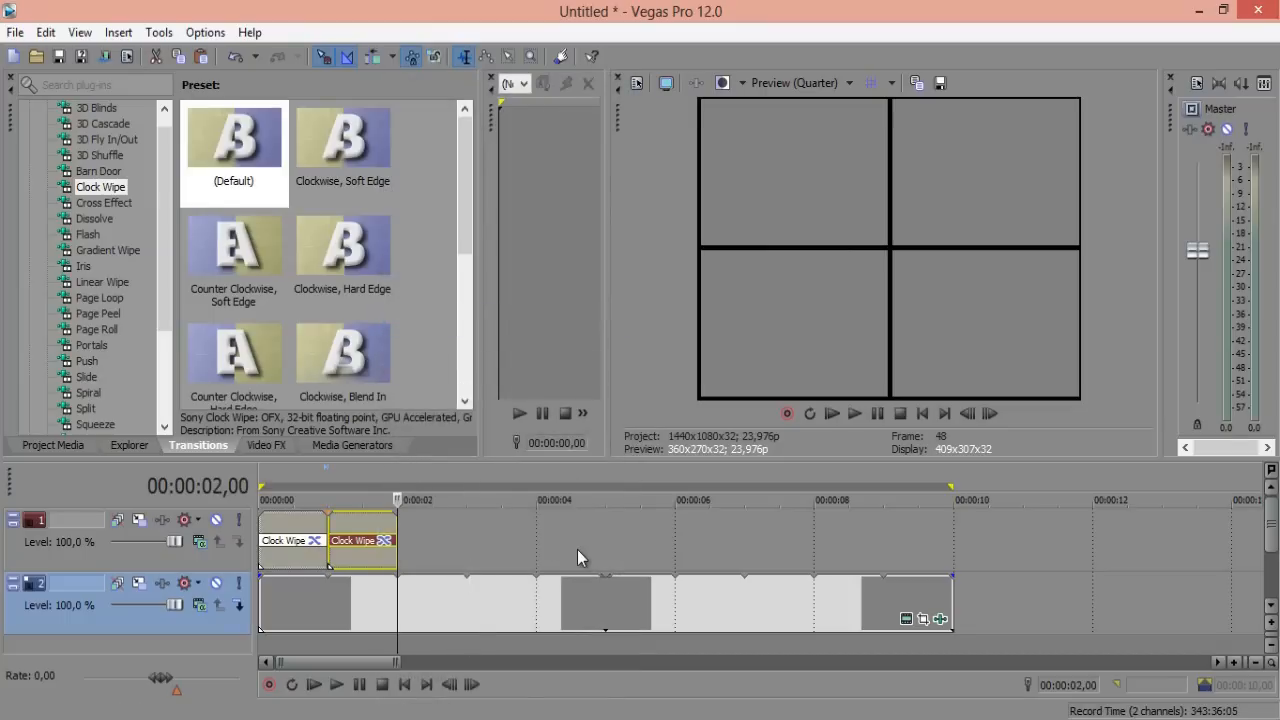
{"action": "key", "text": "ctrl+v"}
{"action": "key", "text": "Return"}
{"action": "key", "text": "ctrl+v"}
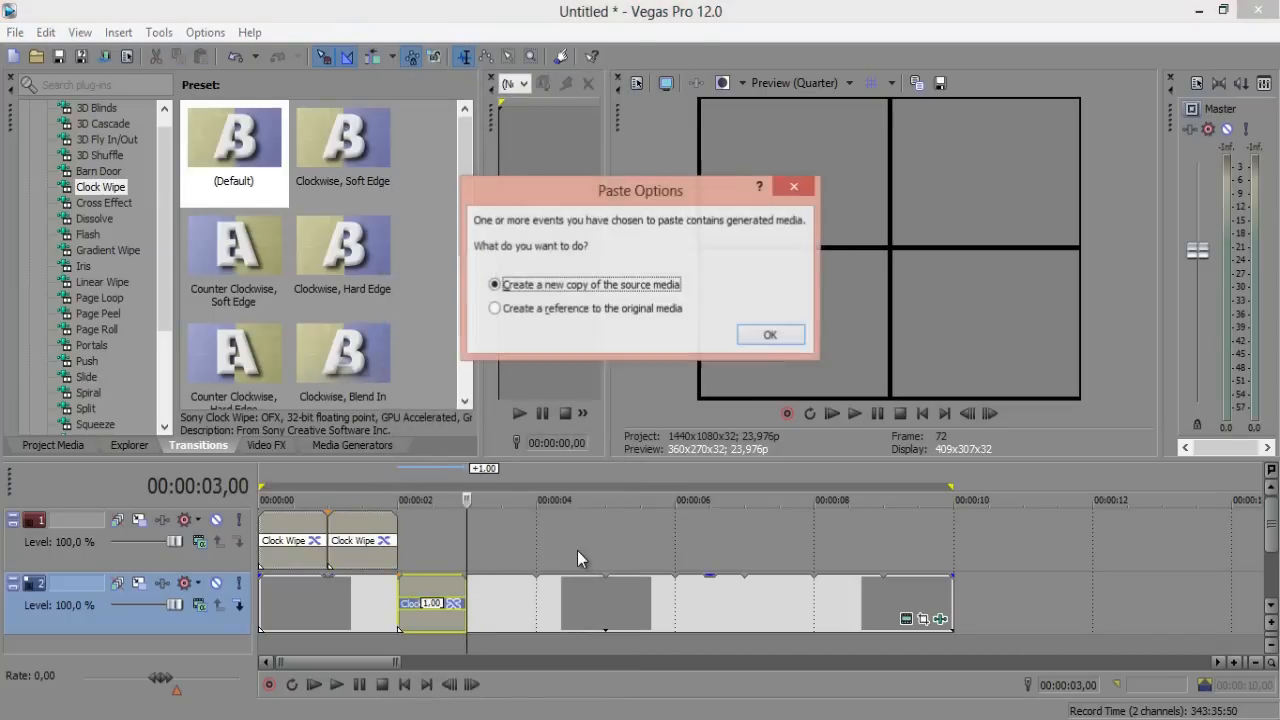
{"action": "key", "text": "Return"}
{"action": "key", "text": "ctrl+v"}
{"action": "key", "text": "Escape"}
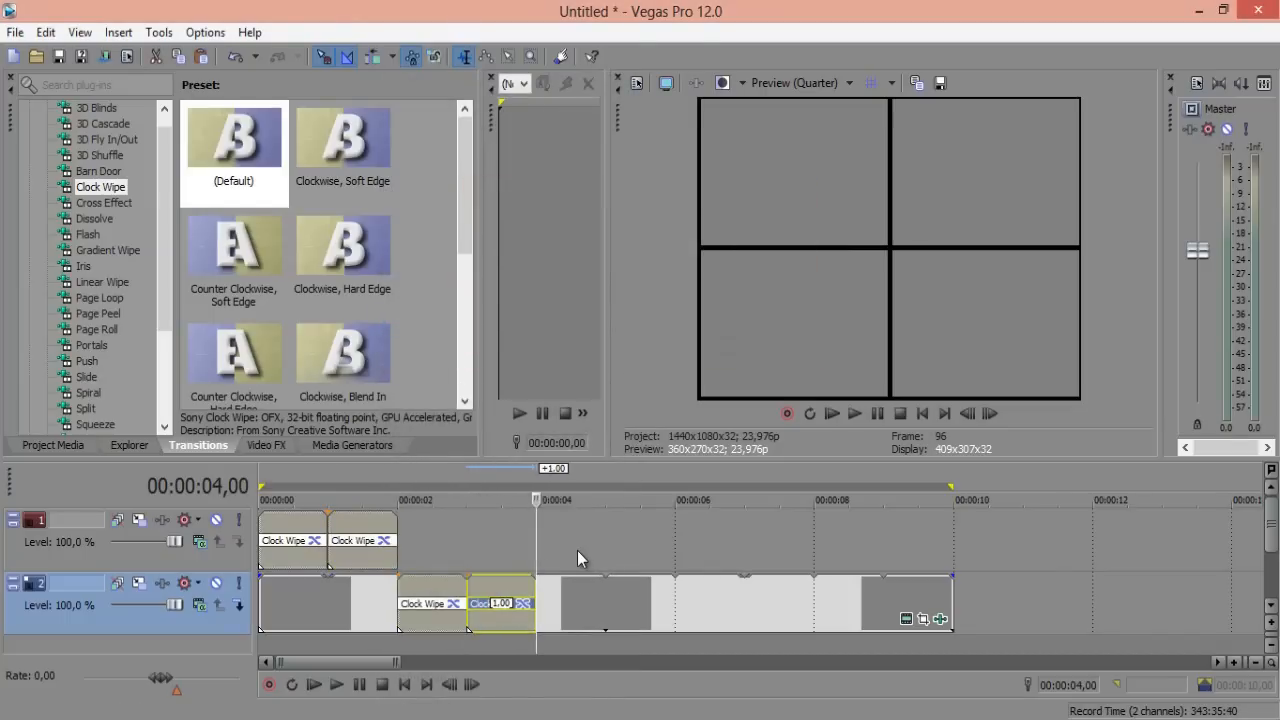
{"action": "left_click", "coordinate": [216, 562]}
{"action": "left_click_drag", "start_coordinate": [447, 596], "coordinate": [437, 532]}
{"action": "left_click_drag", "start_coordinate": [488, 596], "coordinate": [489, 541]}
Paste six more Clock Wipe events as new source media copies, back to back from 00:00:04,00 to 00:00:10,00
{"action": "key", "text": "ctrl+v"}
{"action": "key", "text": "Return"}
{"action": "key", "text": "ctrl+v"}
{"action": "key", "text": "Return"}
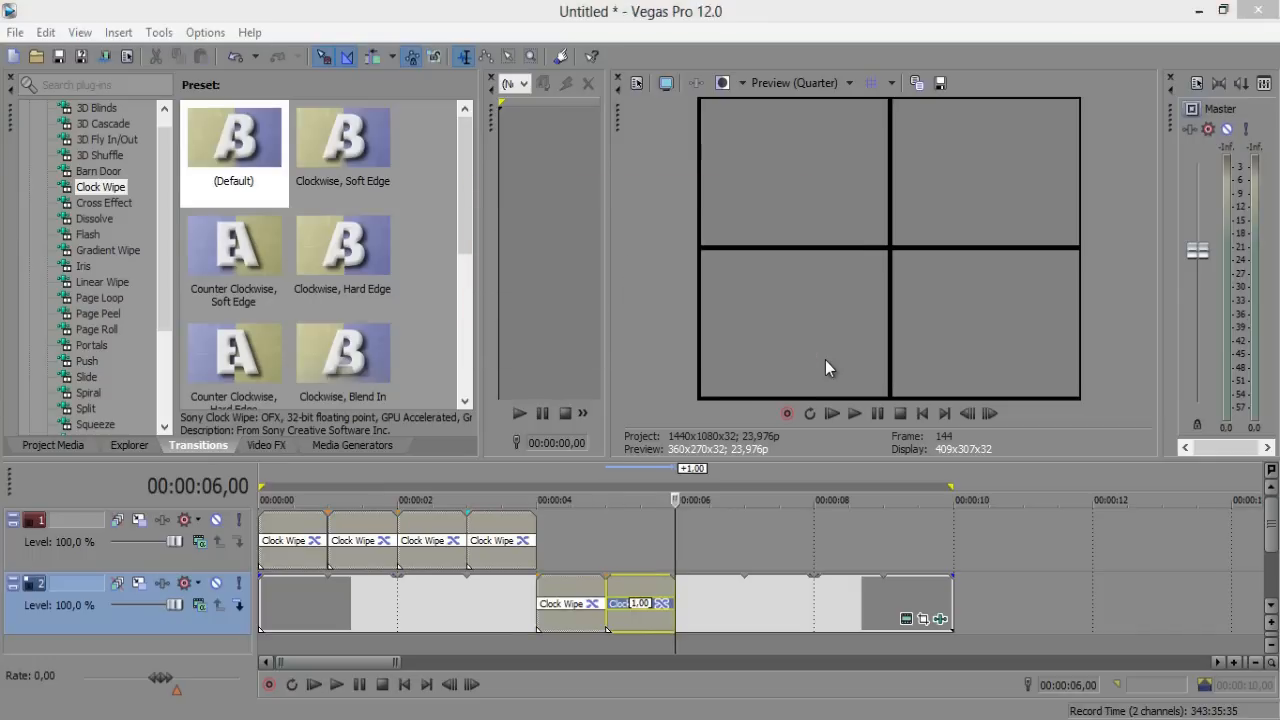
{"action": "key", "text": "ctrl+v"}
{"action": "key", "text": "Return"}
{"action": "key", "text": "ctrl+v"}
{"action": "key", "text": "Return"}
{"action": "key", "text": "ctrl+v"}
{"action": "key", "text": "Return"}
{"action": "key", "text": "ctrl+v"}
{"action": "key", "text": "Return"}
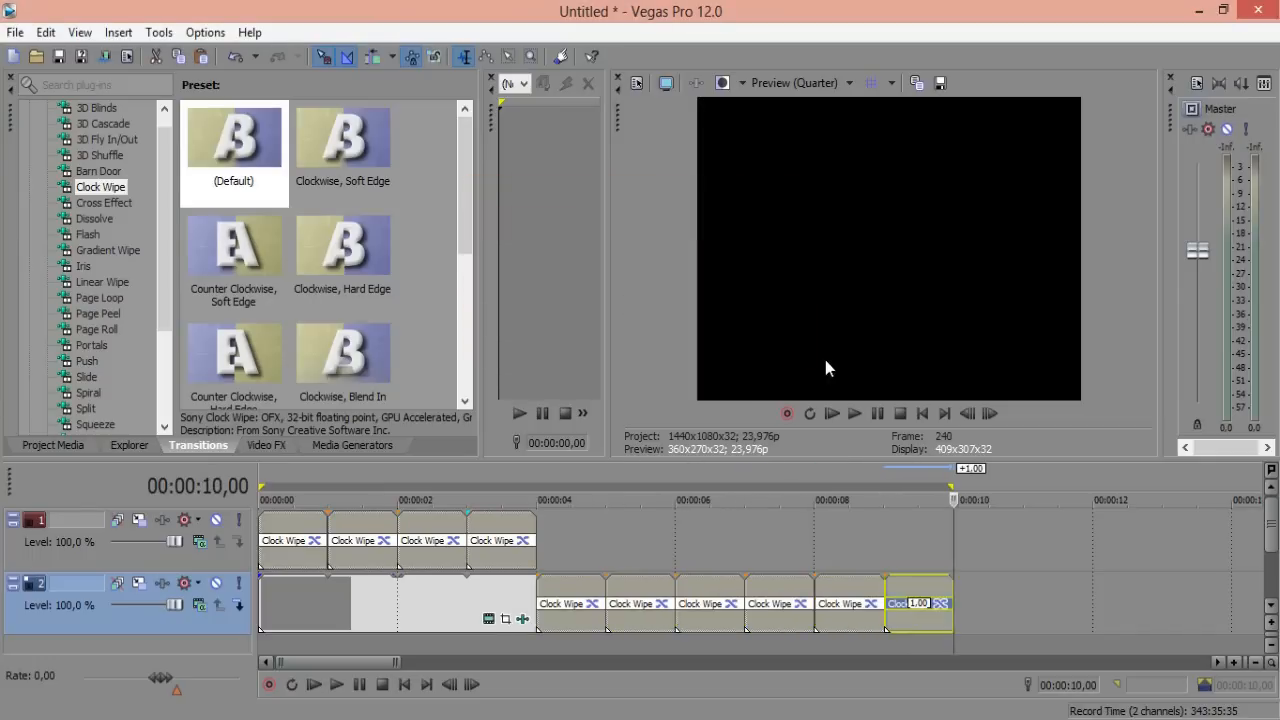
Move the six pasted Clock Wipe events from track 2 up onto track 1, keeping them end to end
{"action": "left_click_drag", "start_coordinate": [594, 596], "coordinate": [626, 540]}
{"action": "left_click_drag", "start_coordinate": [697, 597], "coordinate": [706, 548]}
{"action": "left_click_drag", "start_coordinate": [755, 585], "coordinate": [772, 540]}
{"action": "left_click", "coordinate": [836, 582]}
{"action": "left_click_drag", "start_coordinate": [836, 582], "coordinate": [838, 540]}
{"action": "left_click_drag", "start_coordinate": [906, 597], "coordinate": [916, 540]}
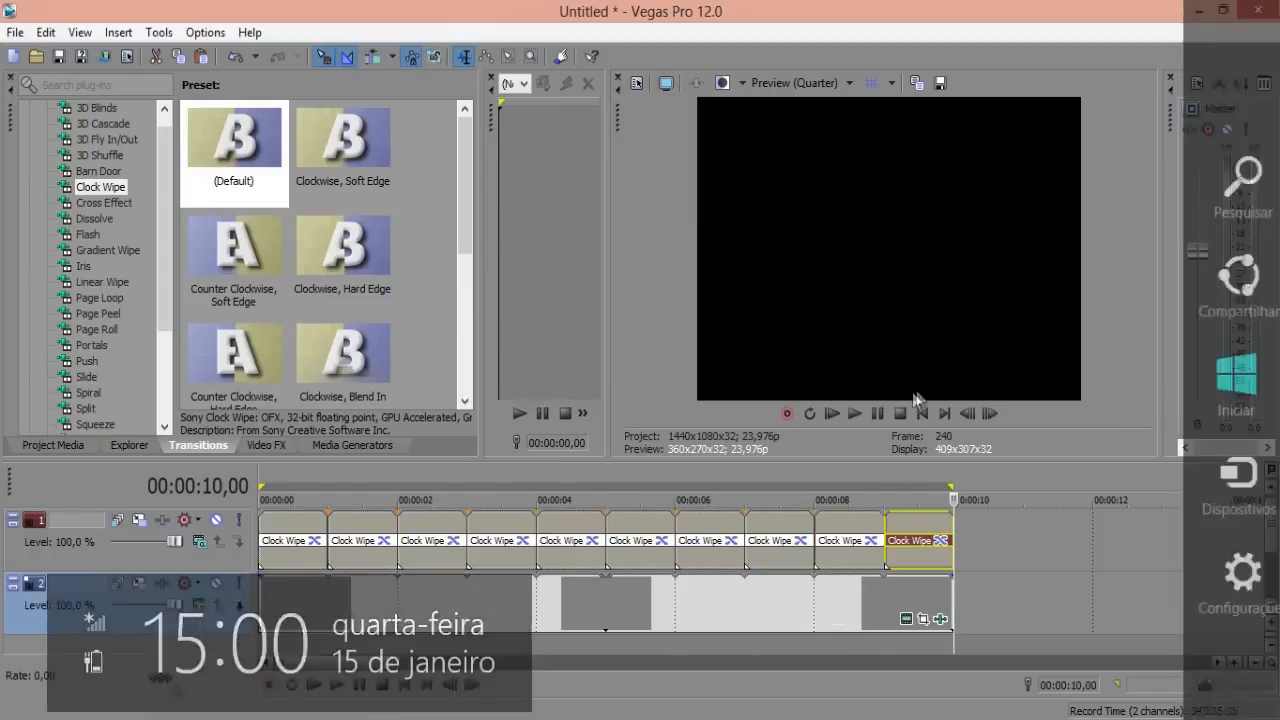
Play back the Clock Wipe sequence and return the playhead to the start of the timeline
{"action": "left_click", "coordinate": [831, 413]}
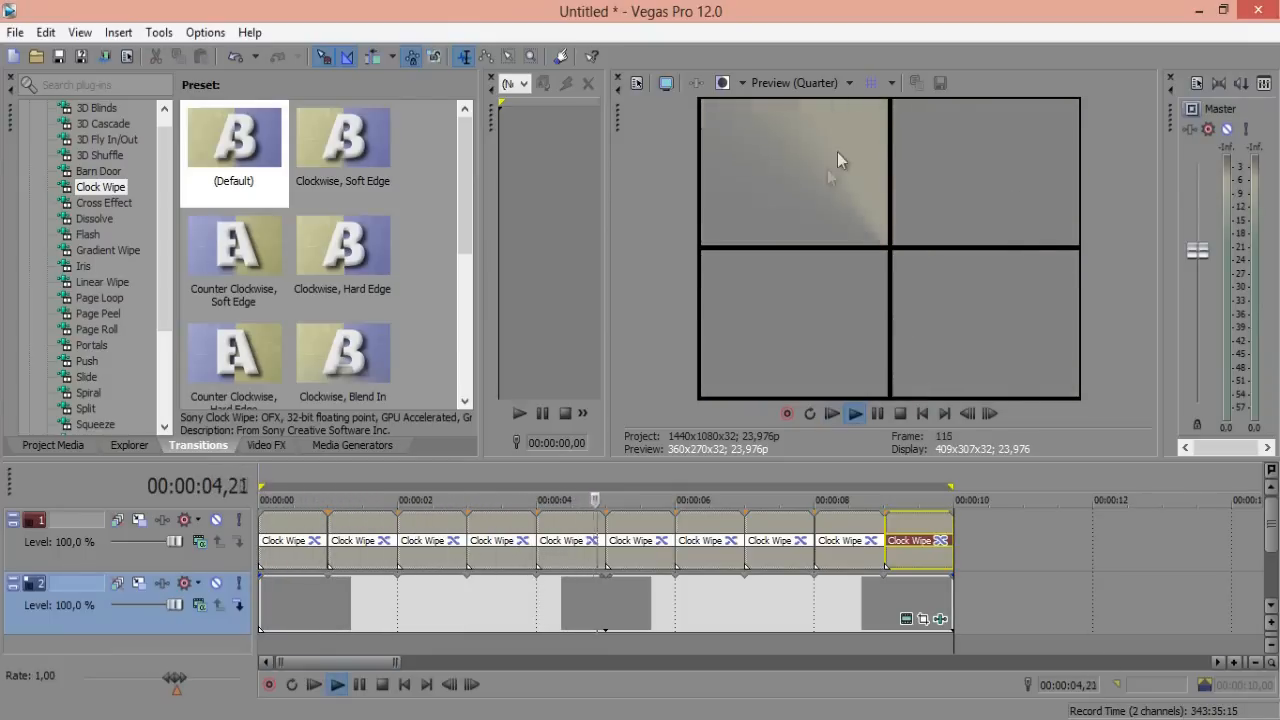
{"action": "left_click", "coordinate": [878, 414]}
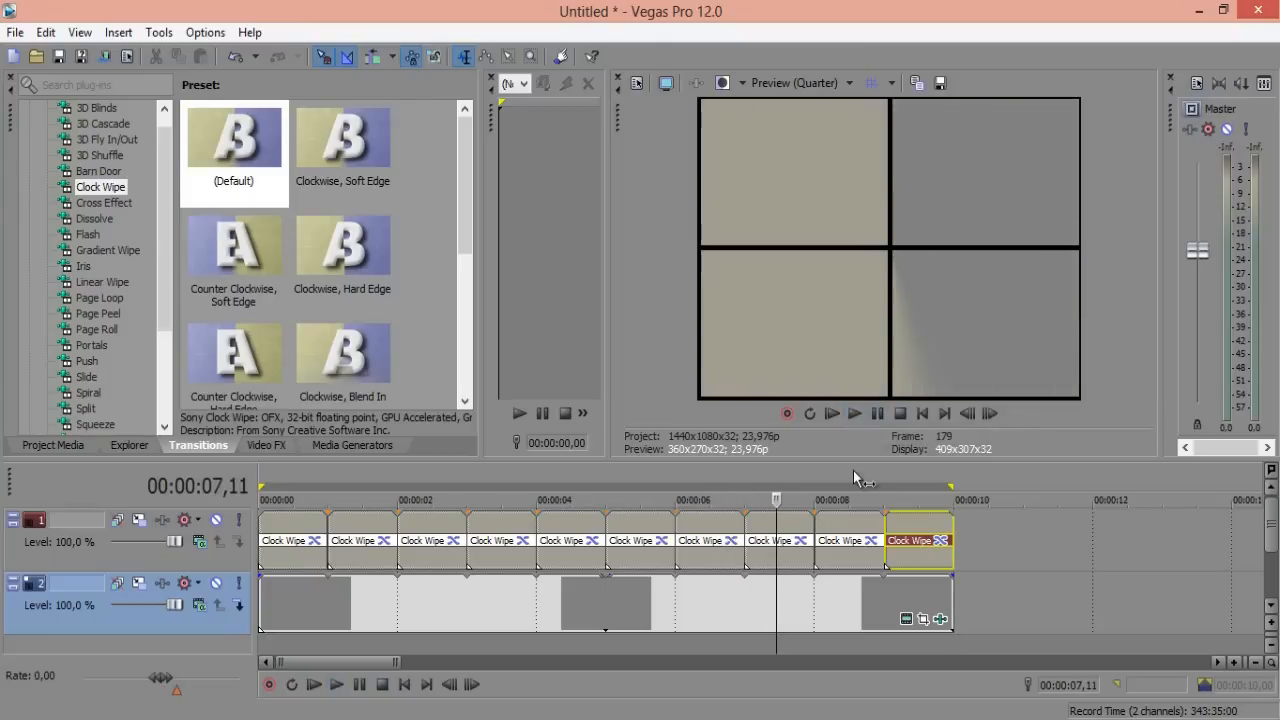
{"action": "left_click", "coordinate": [921, 414]}
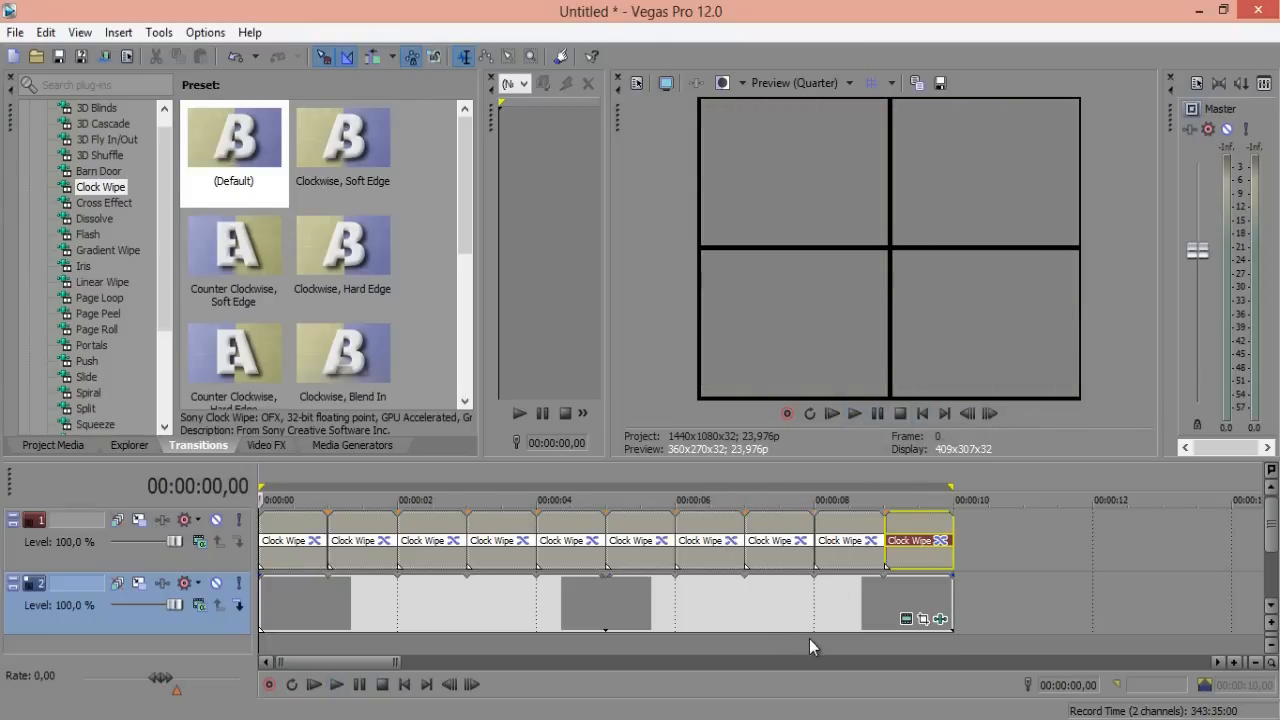
Insert a new video track above the others and add a 10-second White Solid Color event at its start
{"action": "right_click", "coordinate": [809, 642]}
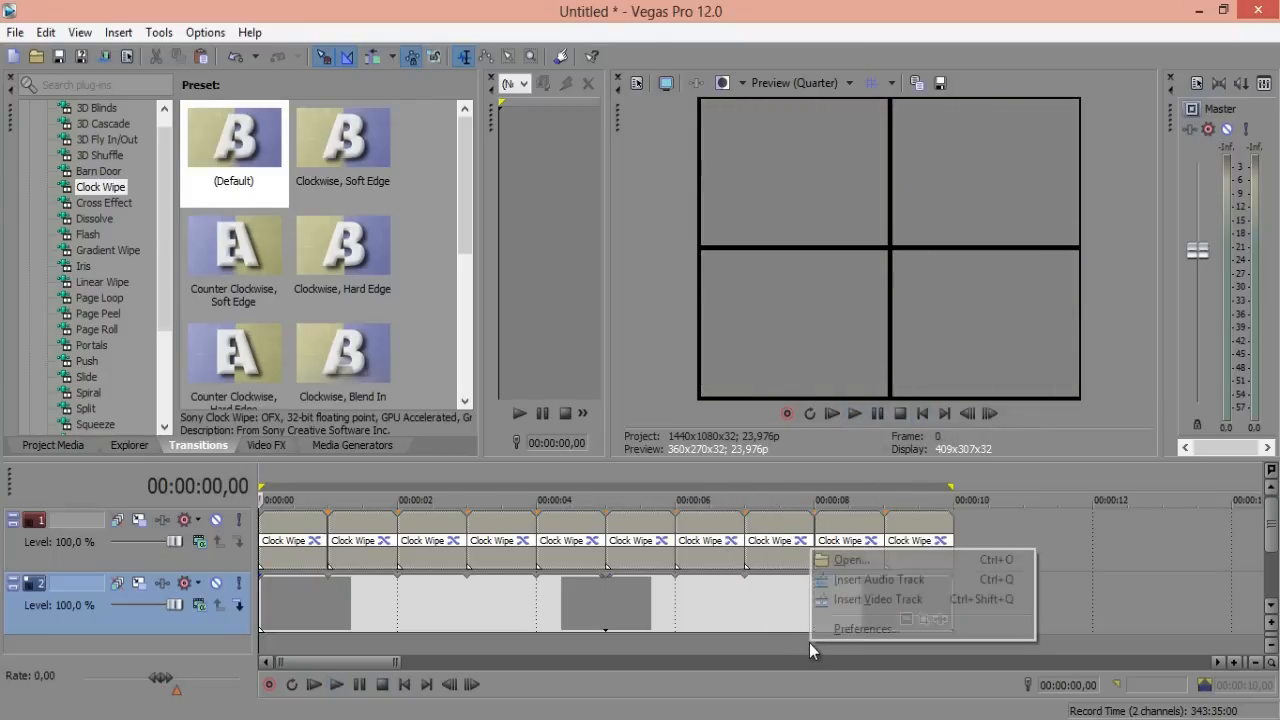
{"action": "left_click", "coordinate": [850, 607]}
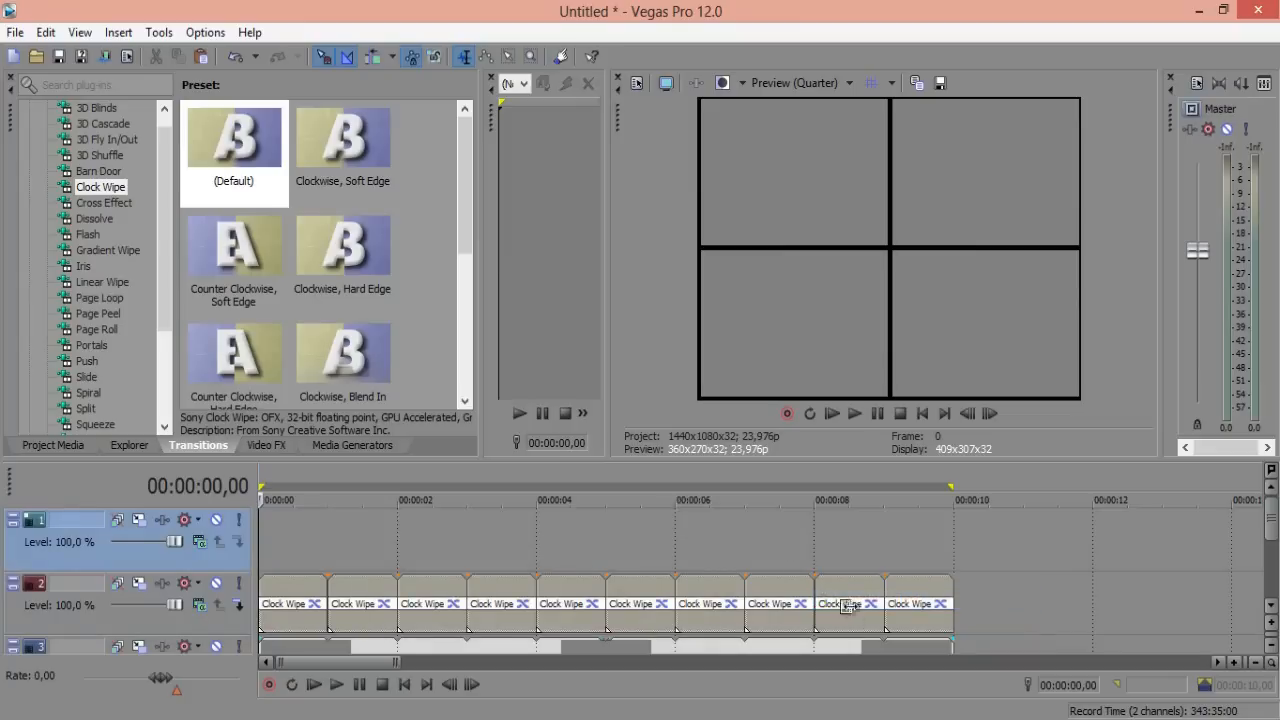
{"action": "left_click", "coordinate": [353, 447]}
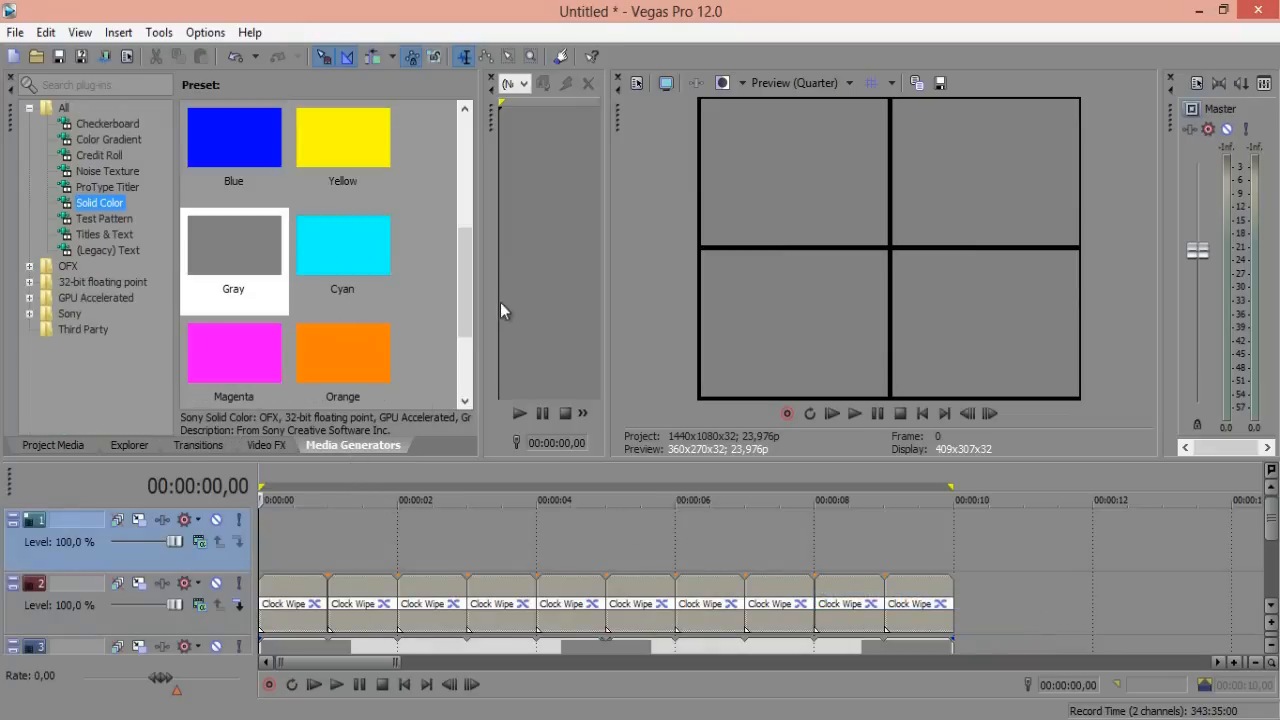
{"action": "left_click_drag", "start_coordinate": [468, 300], "coordinate": [479, 175]}
{"action": "left_click_drag", "start_coordinate": [228, 150], "coordinate": [266, 541]}
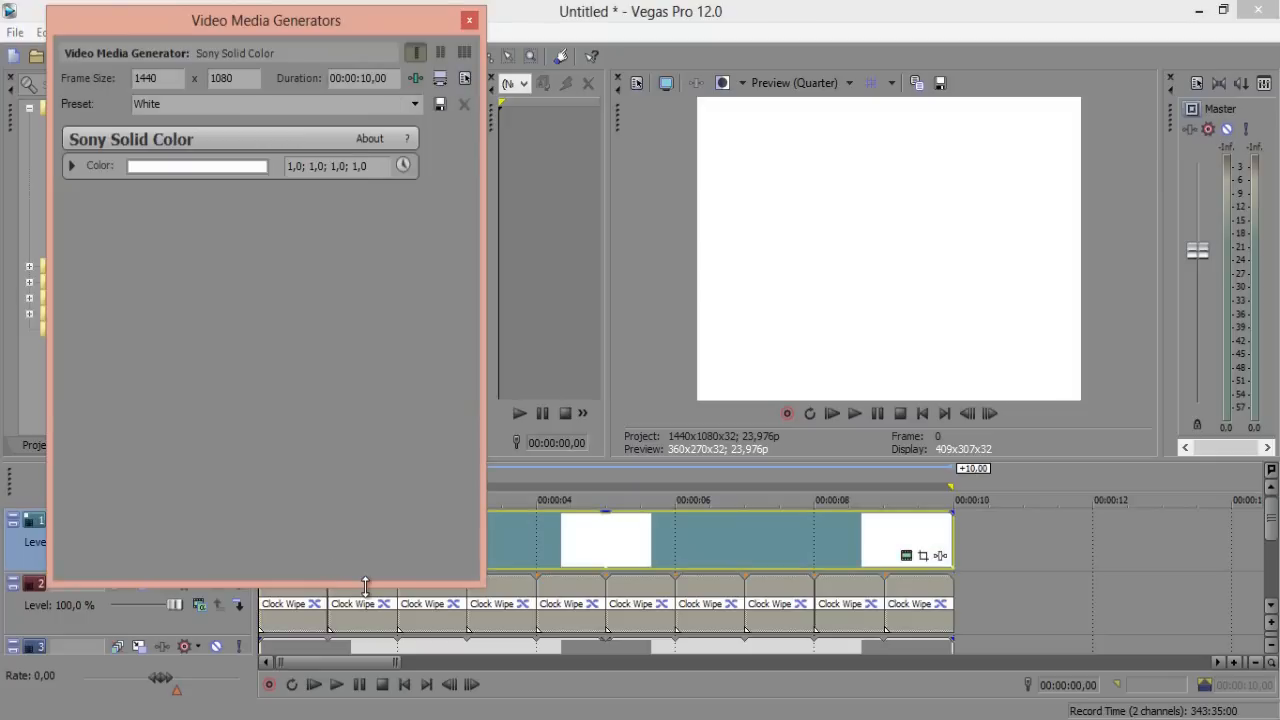
Apply the default Cookie Cutter effect to the White Solid Color event on the upper track
{"action": "left_click", "coordinate": [467, 22]}
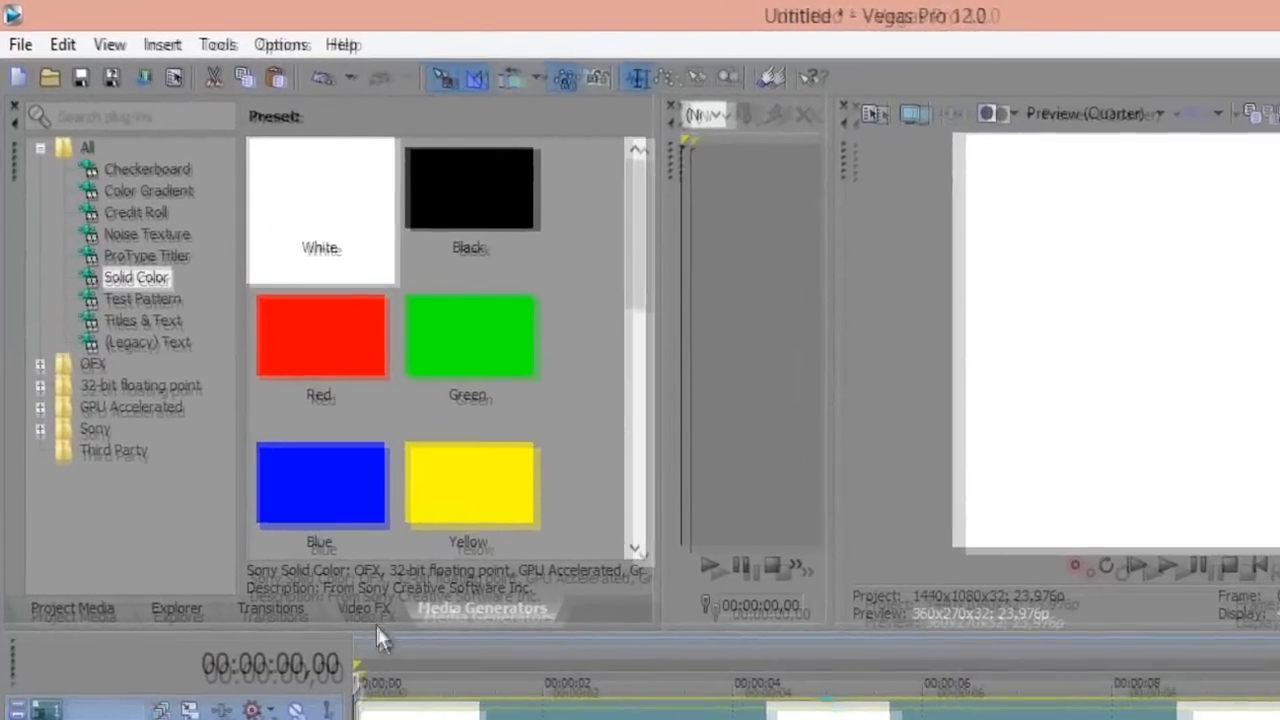
{"action": "left_click", "coordinate": [364, 608]}
{"action": "left_click", "coordinate": [118, 345]}
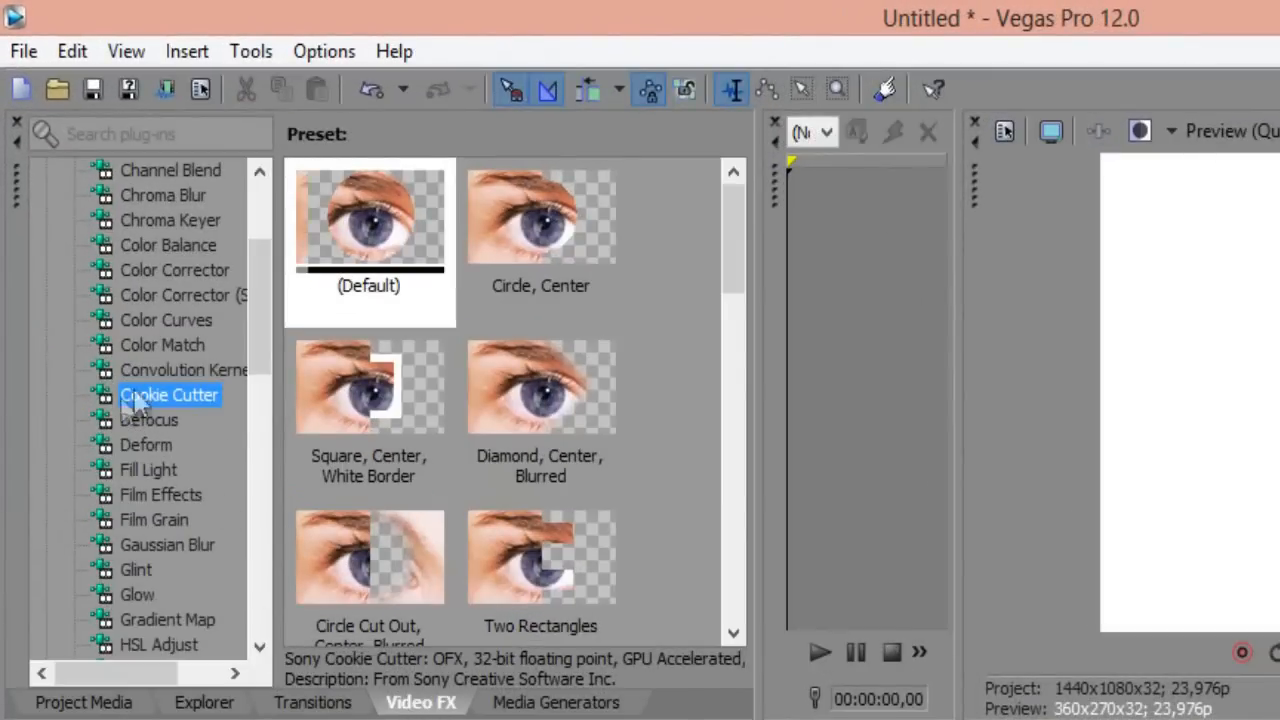
{"action": "left_click_drag", "start_coordinate": [344, 215], "coordinate": [335, 577]}
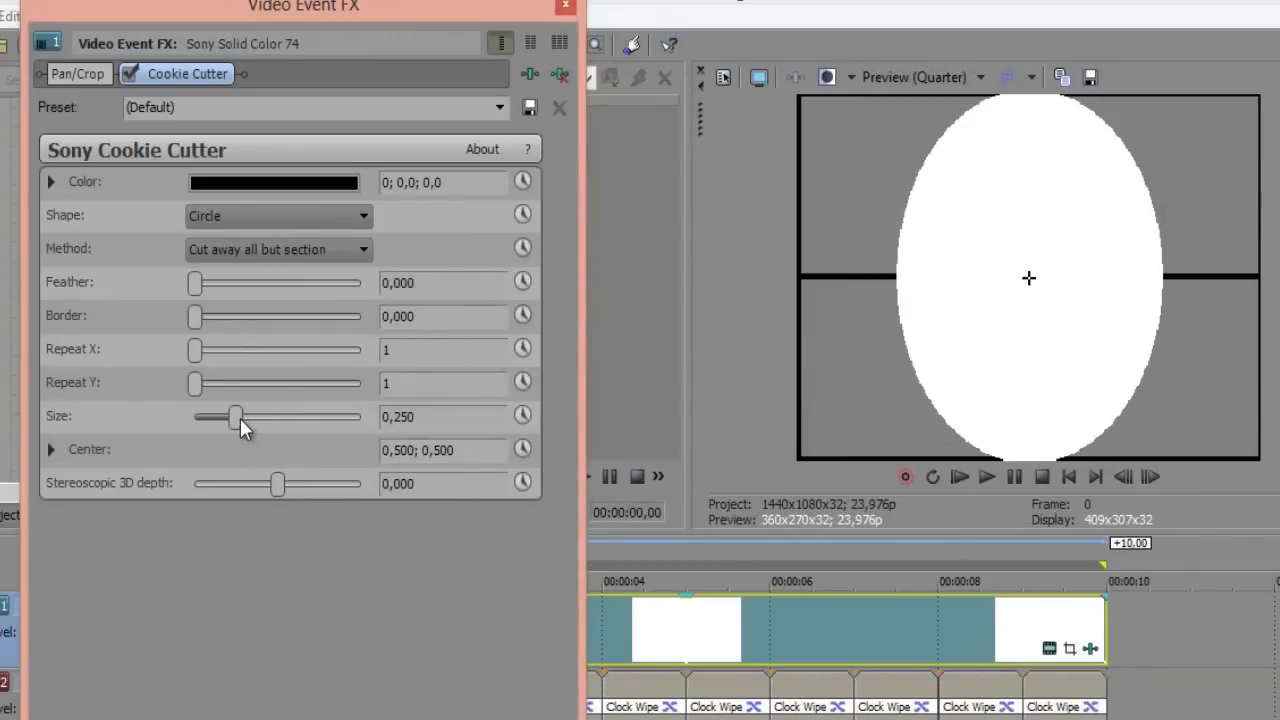
Set this Cookie Cutter's size to 0,218 and its method to Cut away section
{"action": "left_click_drag", "start_coordinate": [240, 425], "coordinate": [238, 422]}
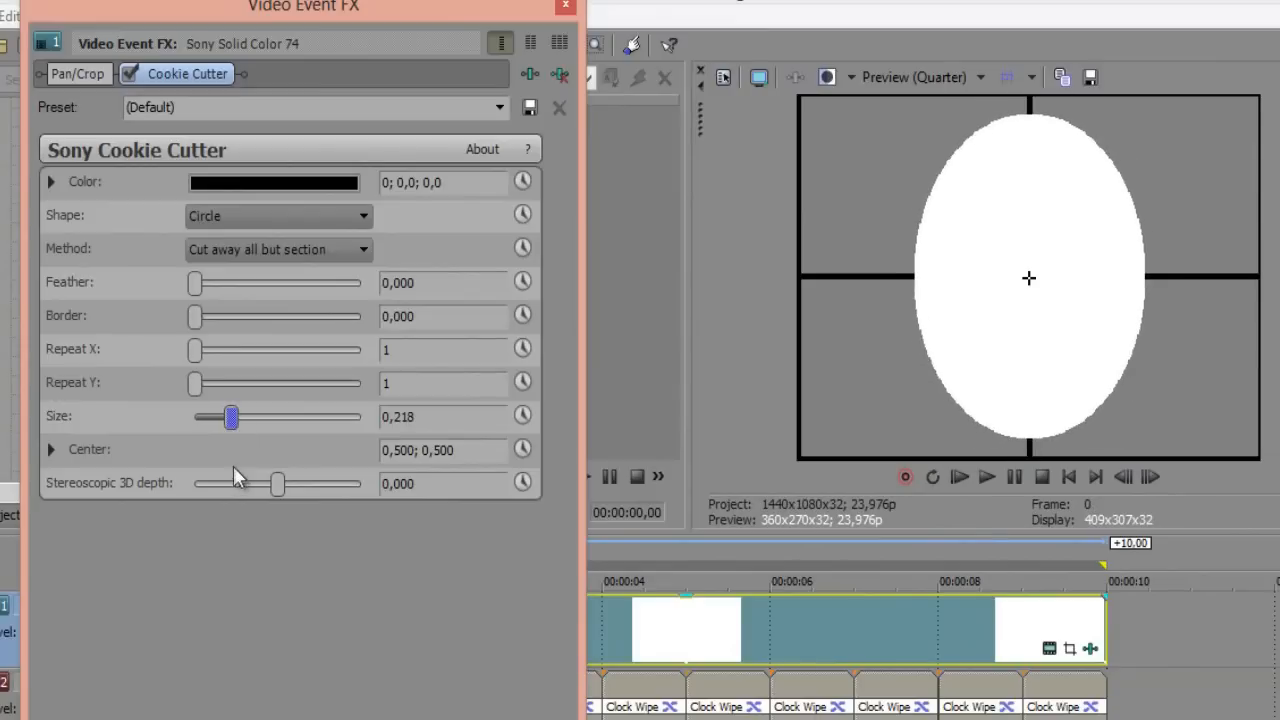
{"action": "left_click", "coordinate": [277, 258]}
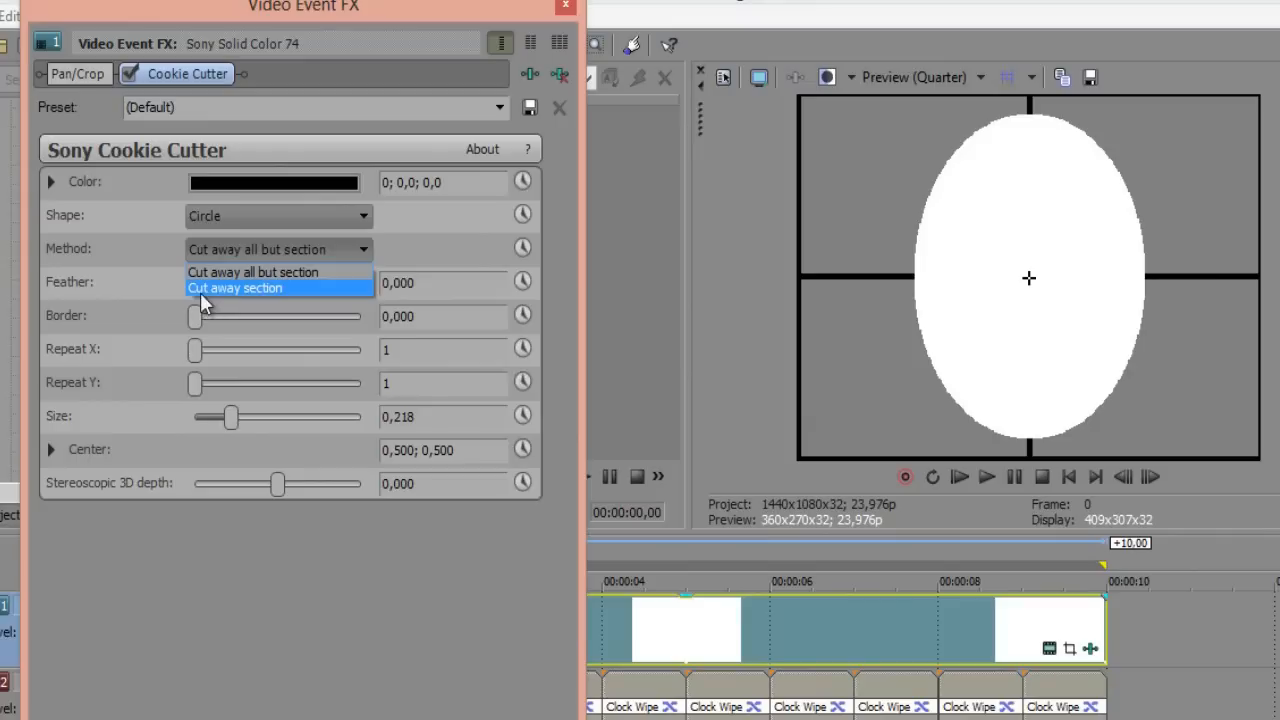
{"action": "left_click", "coordinate": [259, 290]}
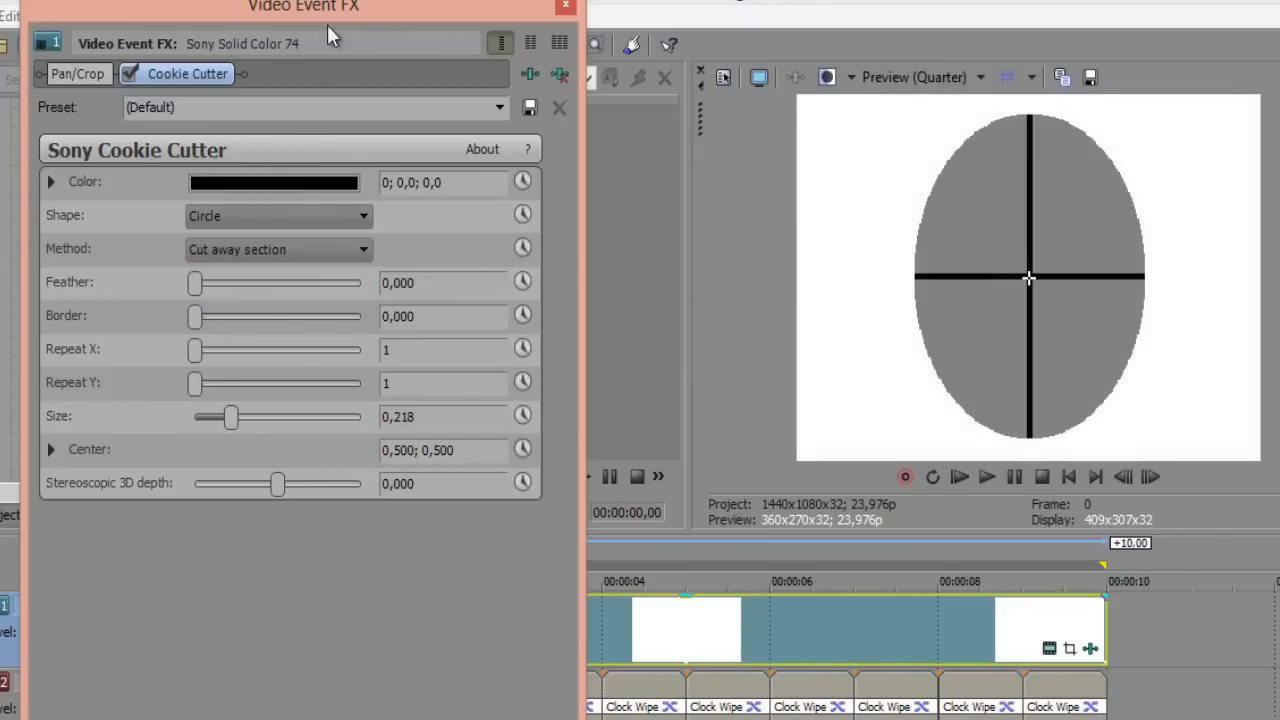
Add a second default Cookie Cutter after the first one in the white event's effect chain
{"action": "left_click_drag", "start_coordinate": [305, 12], "coordinate": [697, 18]}
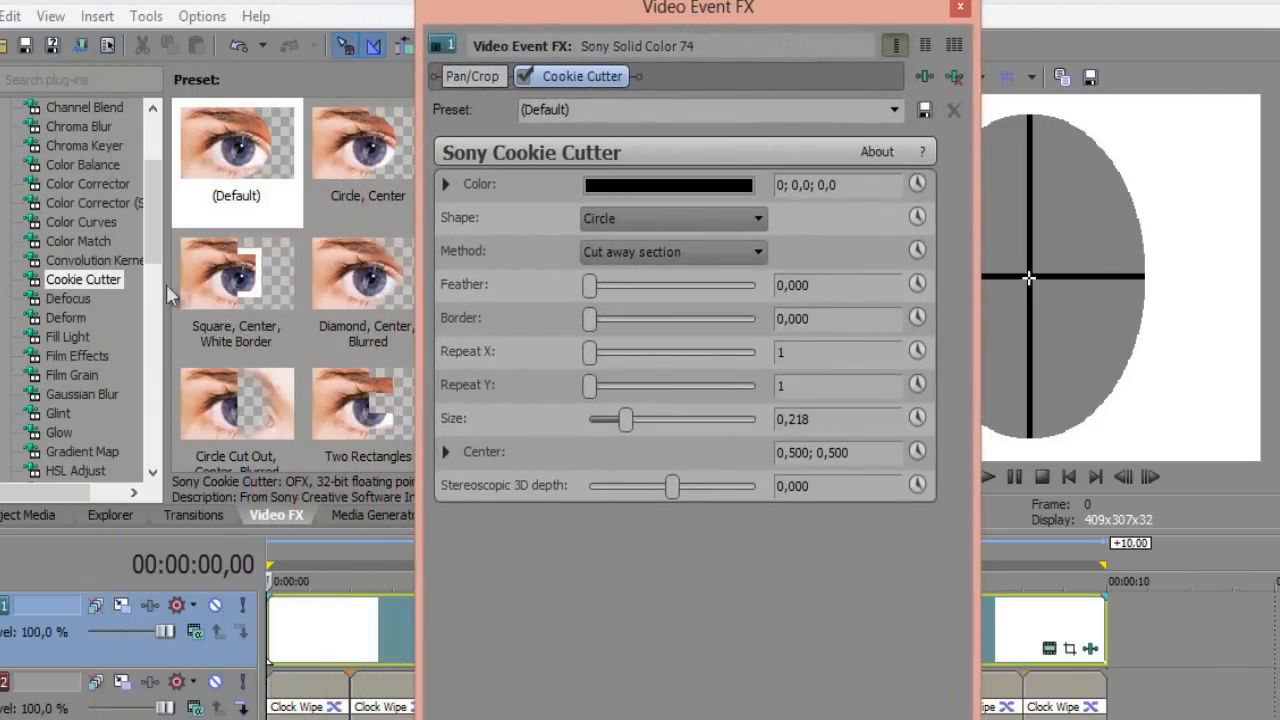
{"action": "left_click", "coordinate": [235, 140]}
{"action": "mouse_move", "coordinate": [235, 140]}
{"action": "left_mouse_down"}
{"action": "mouse_move", "coordinate": [628, 118]}
{"action": "mouse_move", "coordinate": [640, 80]}
{"action": "left_mouse_up"}
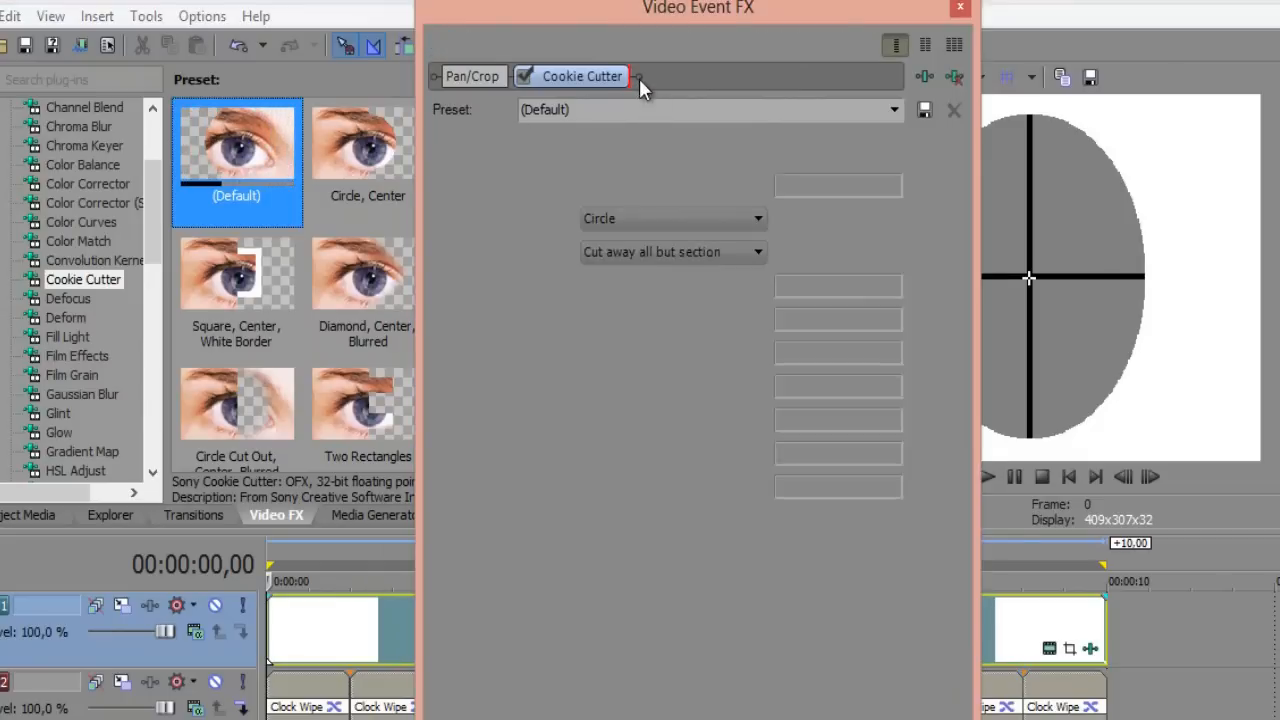
{"action": "left_click_drag", "start_coordinate": [748, 14], "coordinate": [411, 14]}
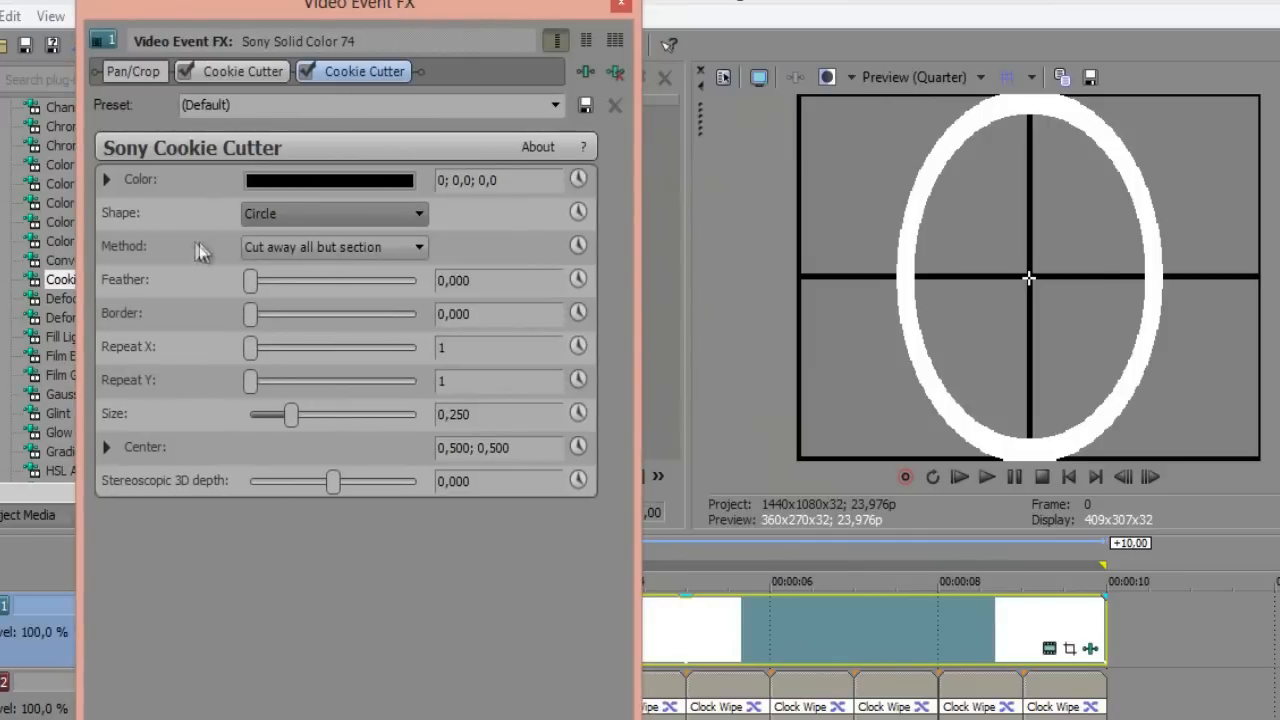
Keep the second Cookie Cutter's method at Cut away all but section, set its size to 0,224, and close the effect settings
{"action": "left_click", "coordinate": [272, 245]}
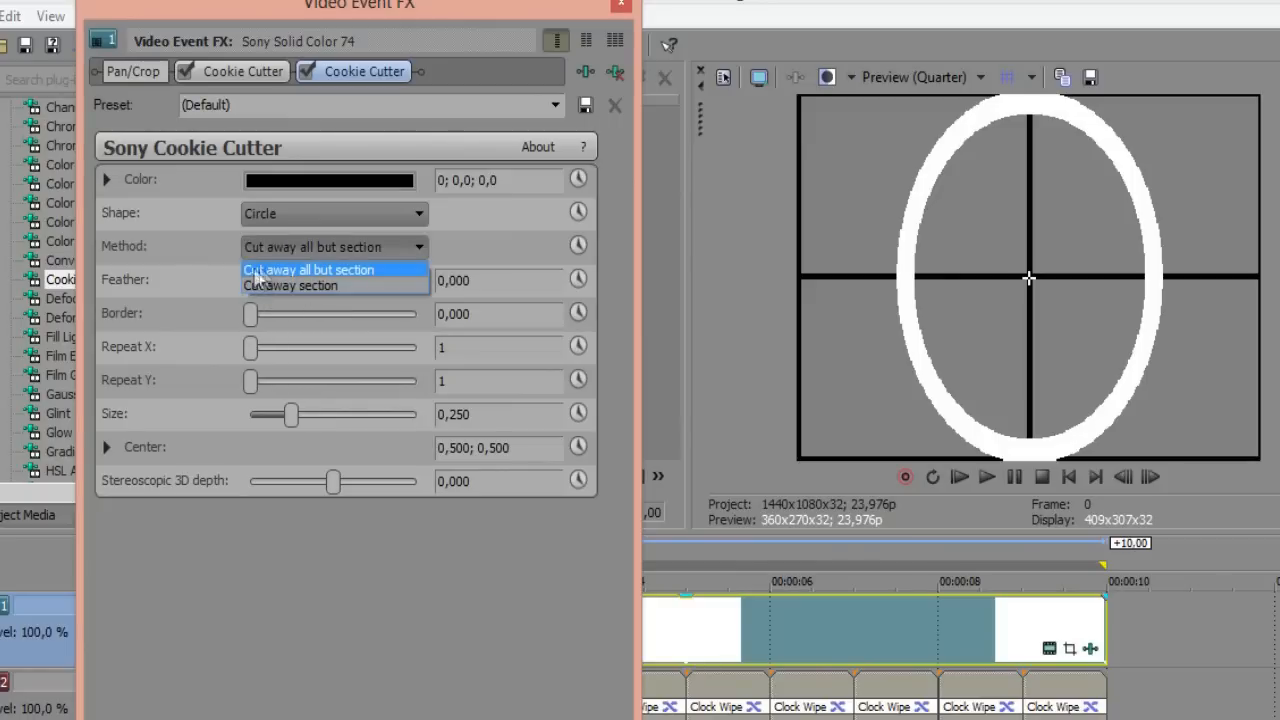
{"action": "left_click", "coordinate": [316, 272]}
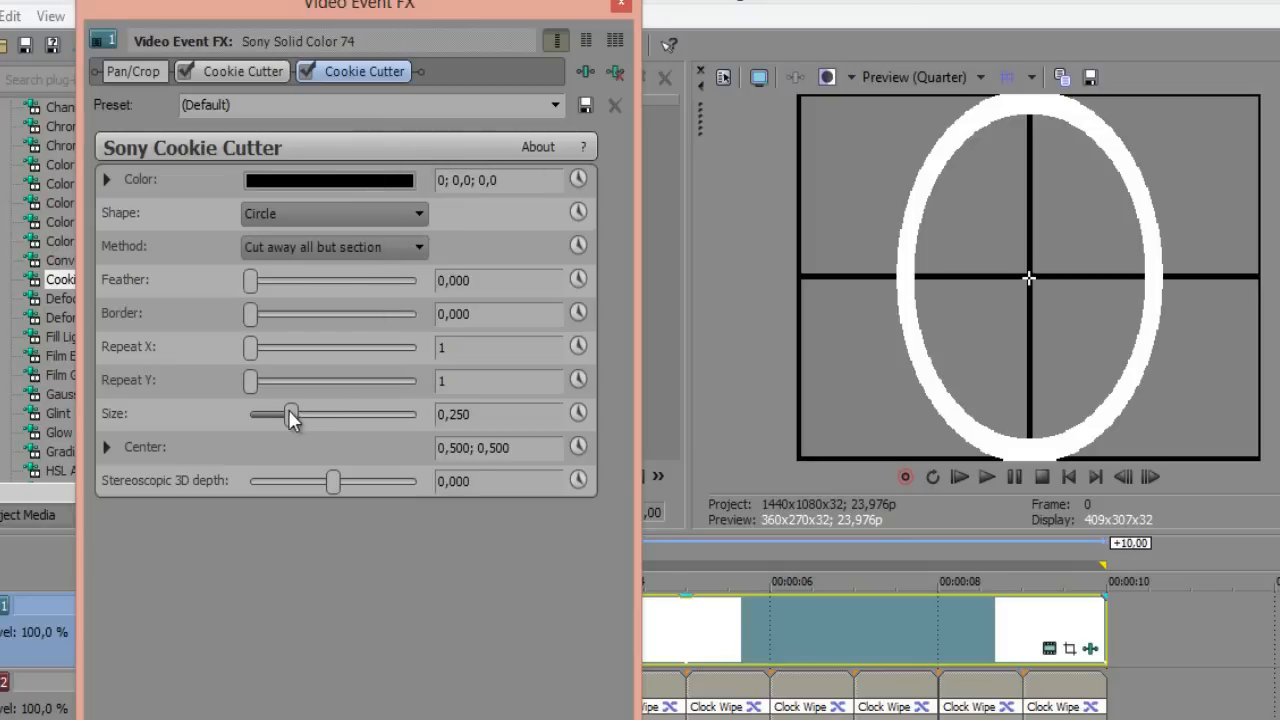
{"action": "left_click_drag", "start_coordinate": [291, 418], "coordinate": [286, 418]}
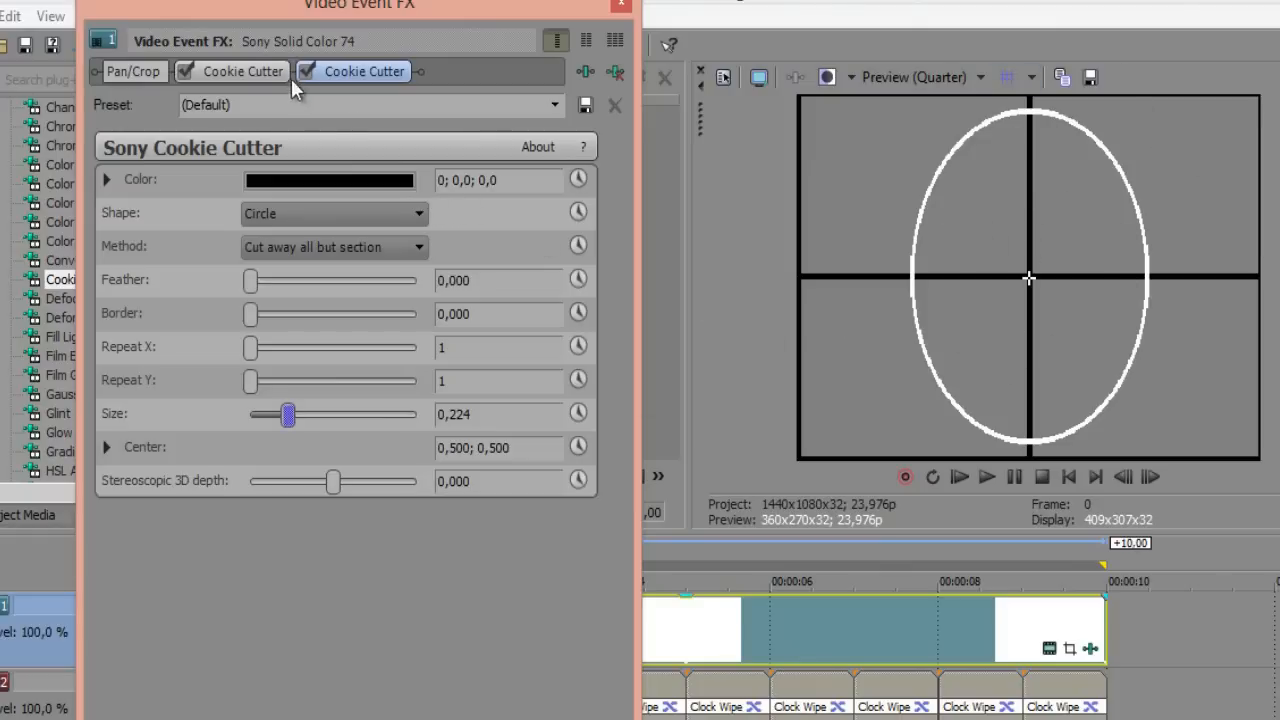
{"action": "left_click", "coordinate": [261, 71]}
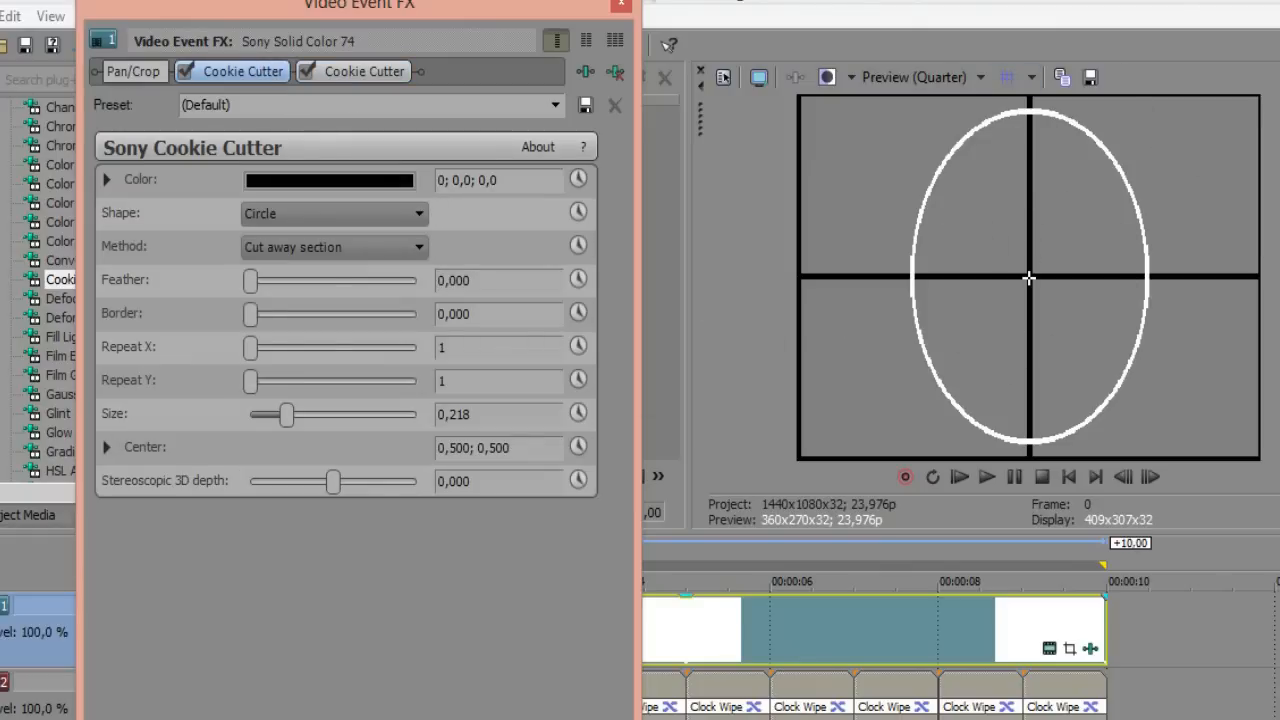
{"action": "left_click", "coordinate": [623, 8]}
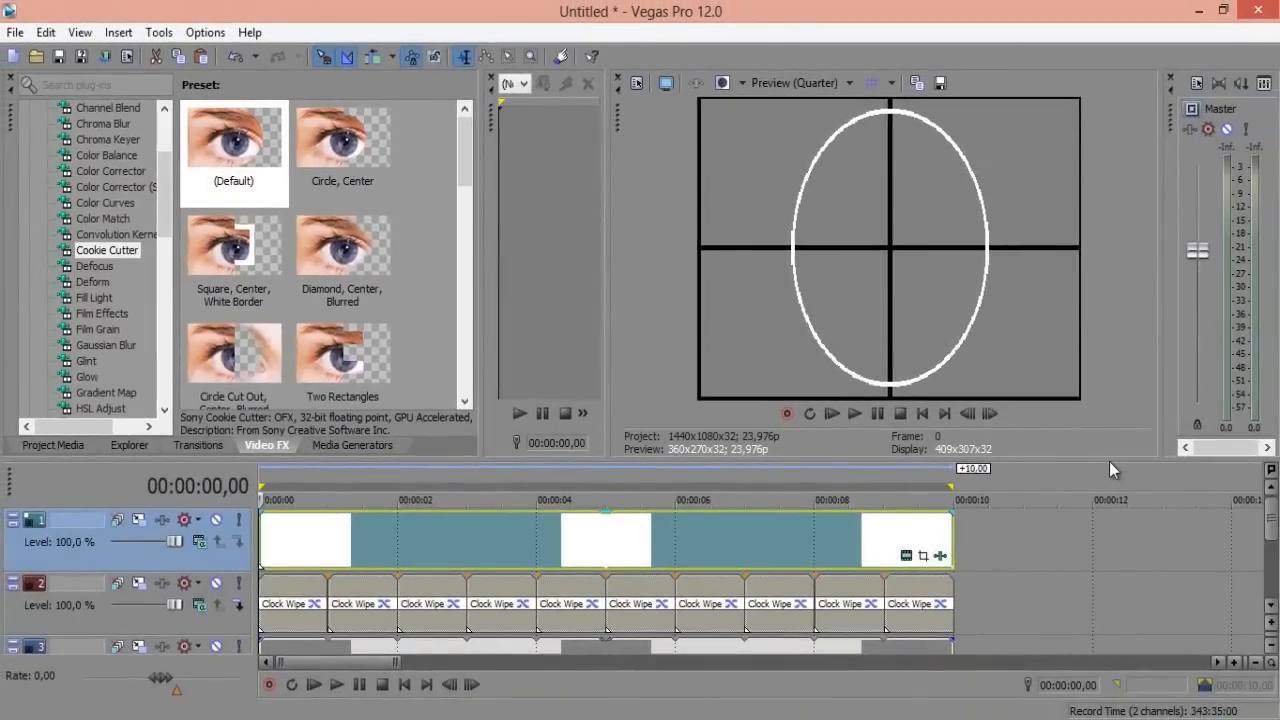
Enlarge the timeline area and insert a new video track above the white ring track
{"action": "left_click_drag", "start_coordinate": [1107, 459], "coordinate": [1107, 325]}
{"action": "right_click", "coordinate": [1002, 606]}
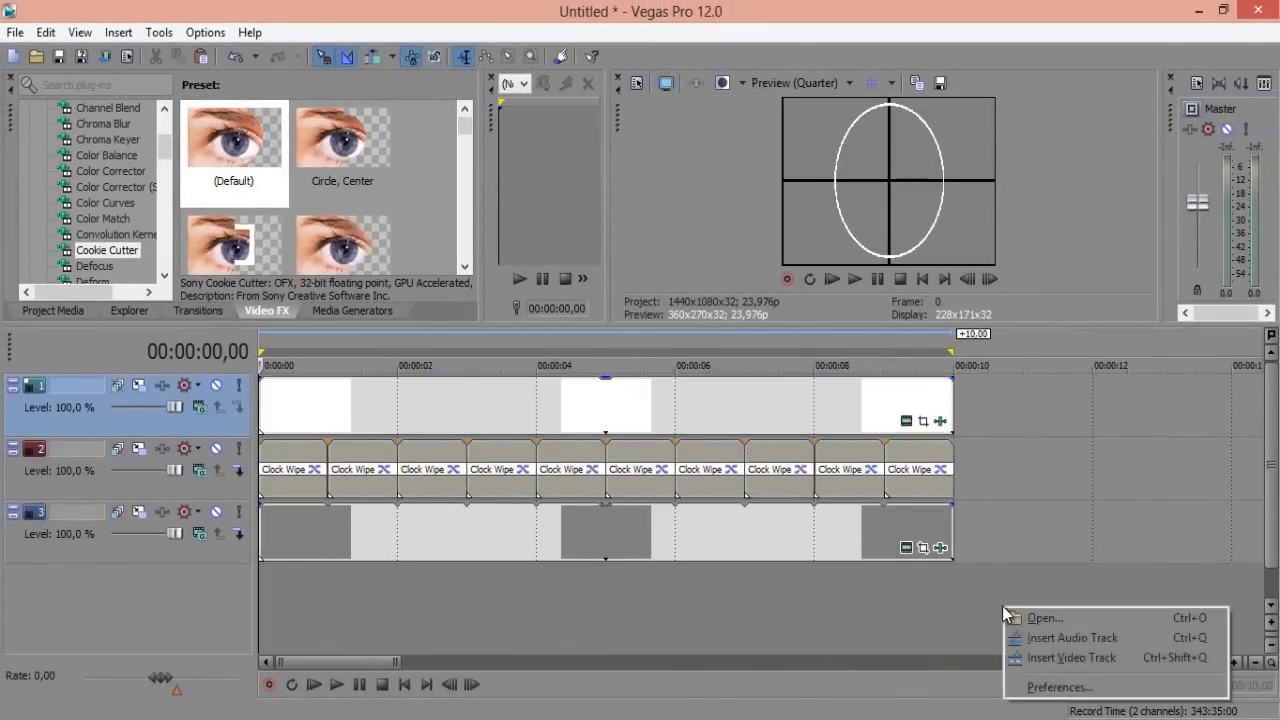
{"action": "left_click", "coordinate": [1030, 656]}
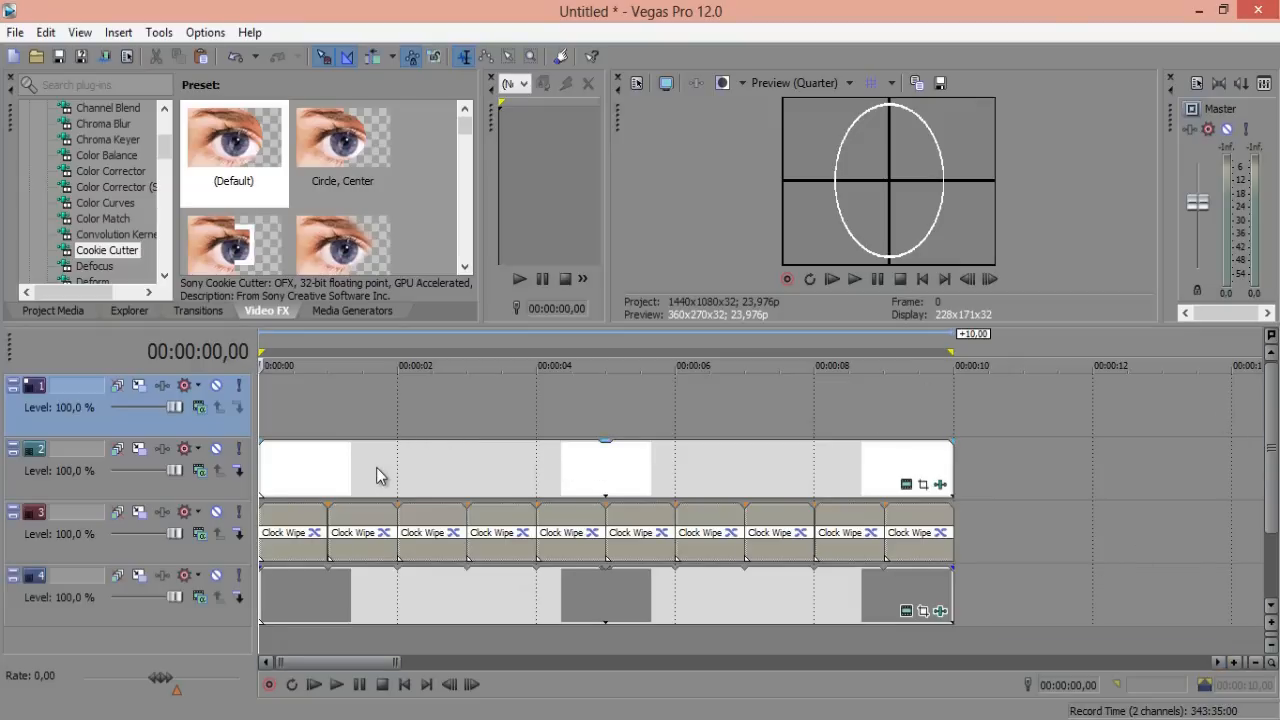
Copy the white ring event onto the empty top track as a new source media copy, starting at 00:00:00,00
{"action": "right_click", "coordinate": [503, 473]}
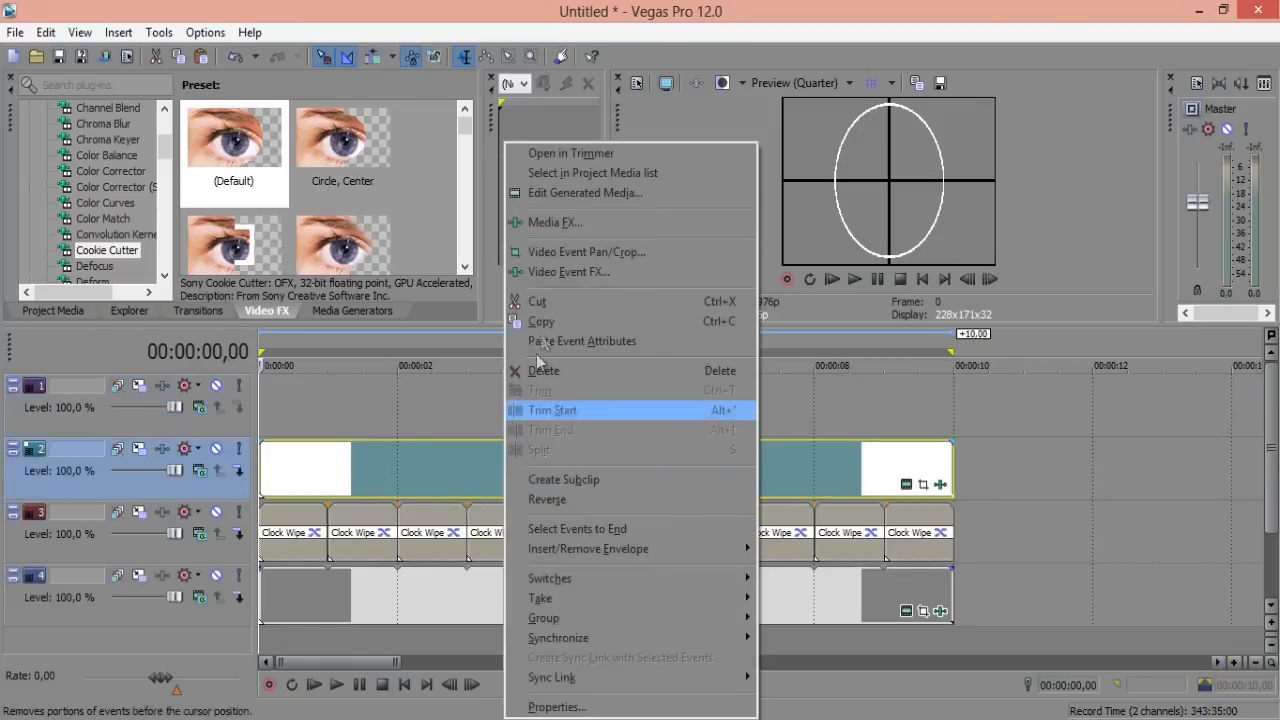
{"action": "left_click", "coordinate": [548, 321]}
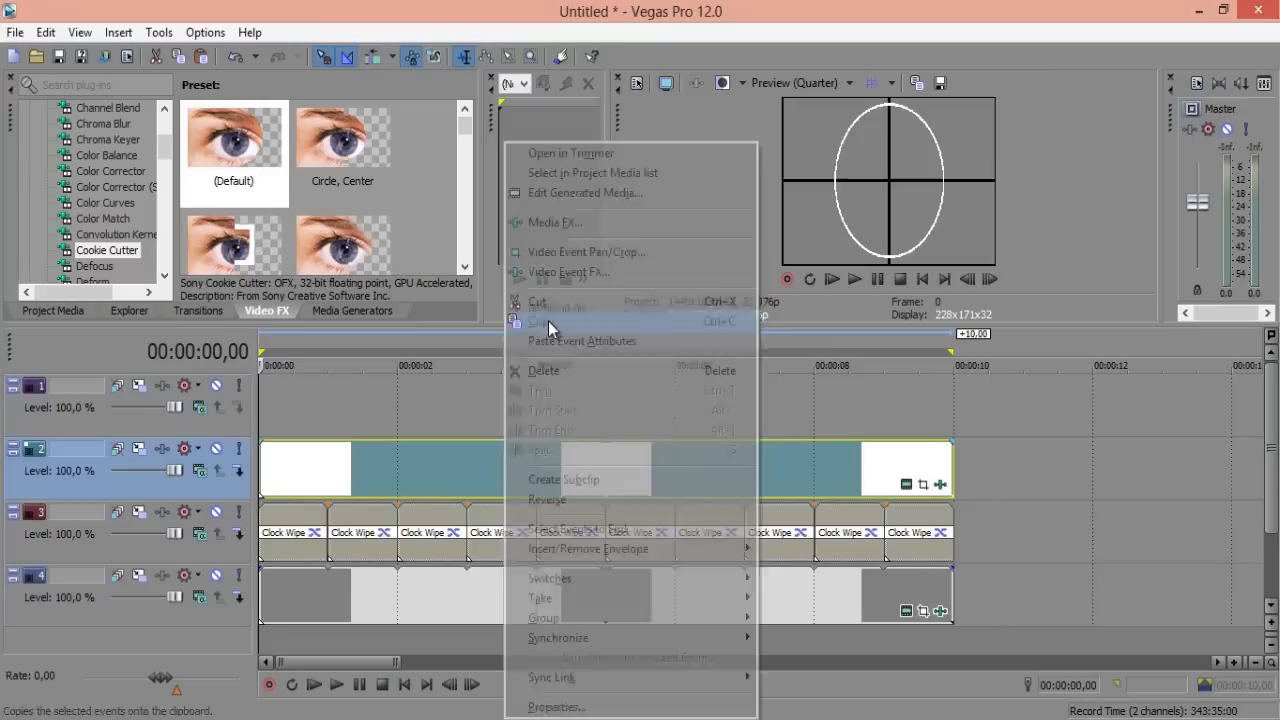
{"action": "left_click", "coordinate": [364, 389]}
{"action": "key", "text": "ctrl+v"}
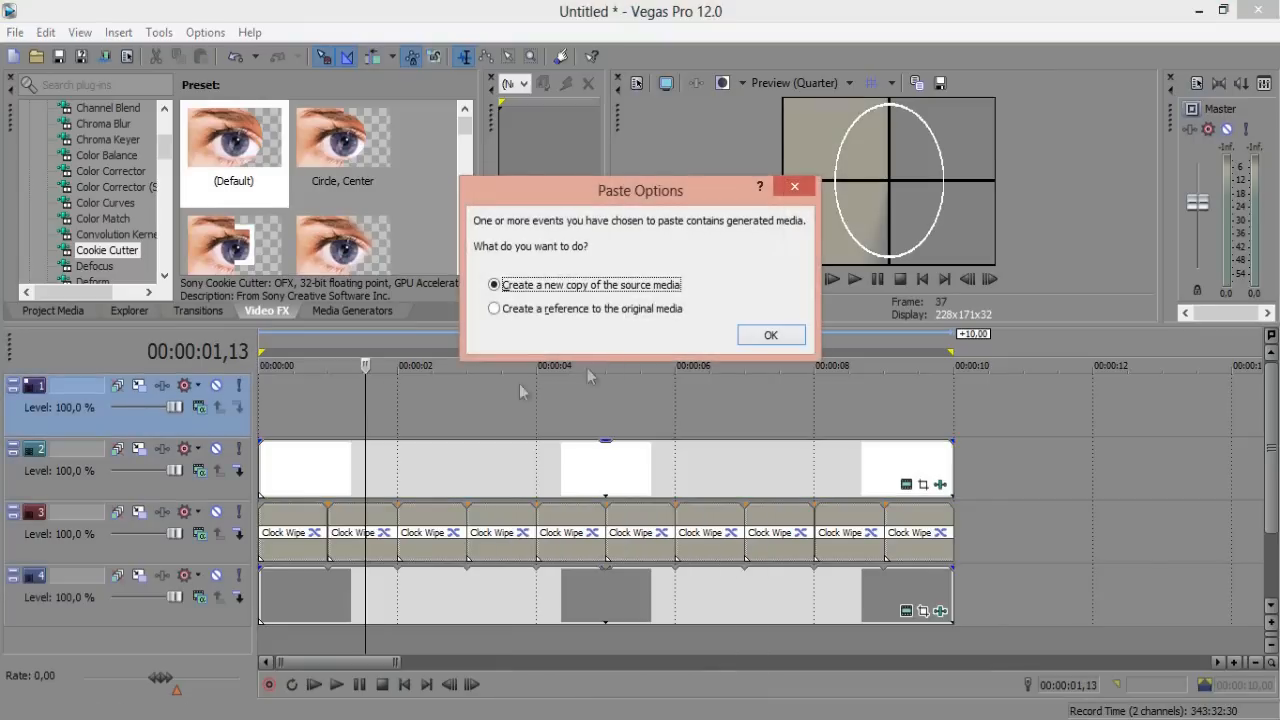
{"action": "left_click", "coordinate": [758, 336]}
{"action": "left_click_drag", "start_coordinate": [528, 404], "coordinate": [401, 415]}
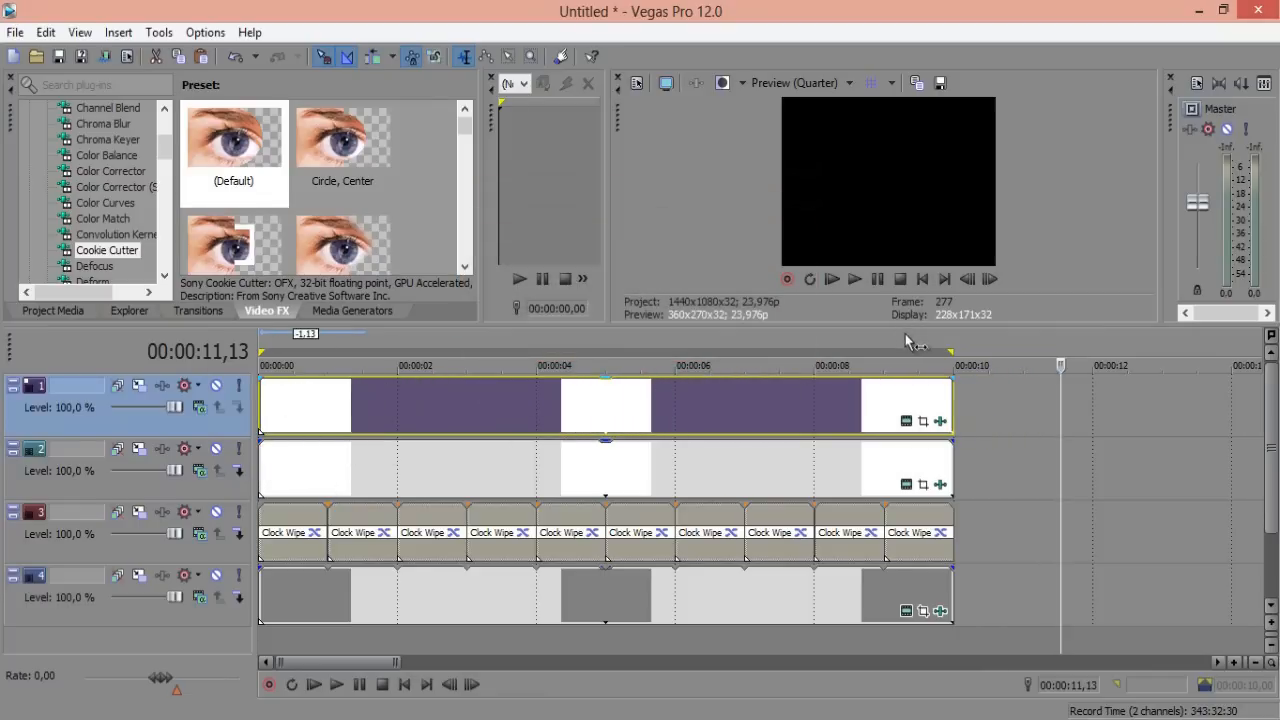
Enlarge the preview, place the playhead at 00:00:05,05, and set the copied ring's first Cookie Cutter size to 0,197
{"action": "left_click_drag", "start_coordinate": [911, 322], "coordinate": [910, 416]}
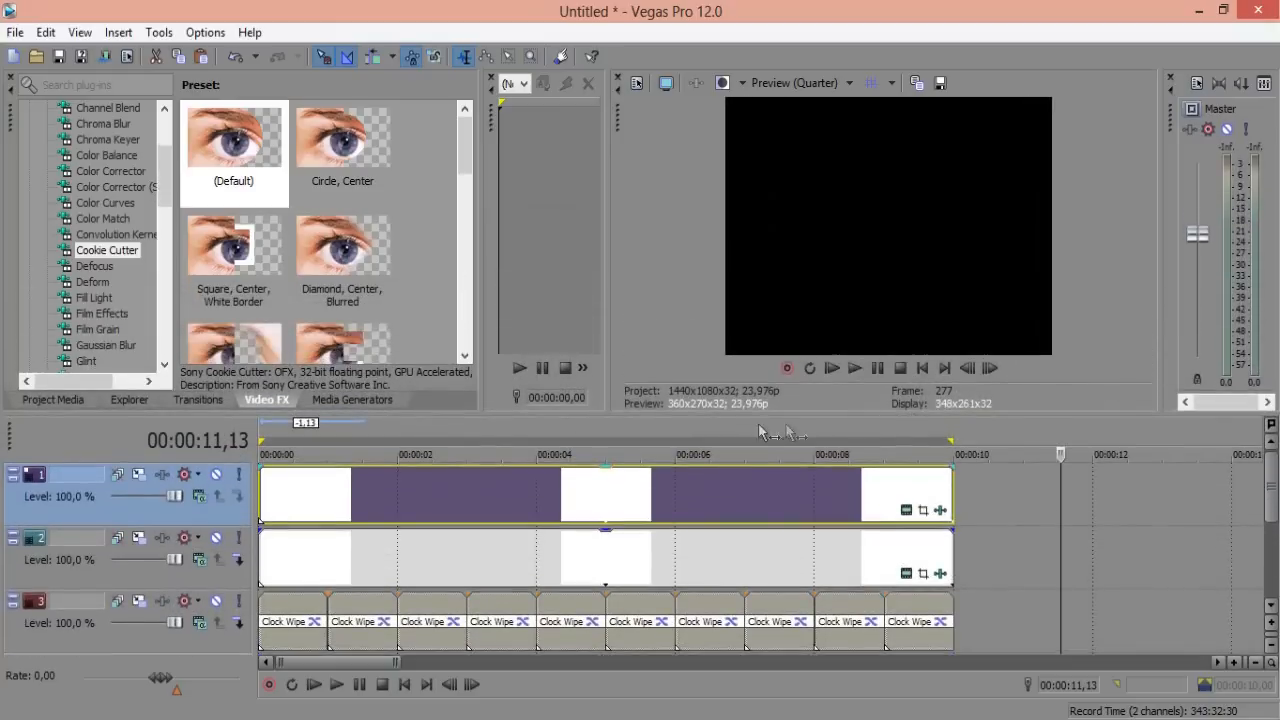
{"action": "left_click", "coordinate": [620, 416]}
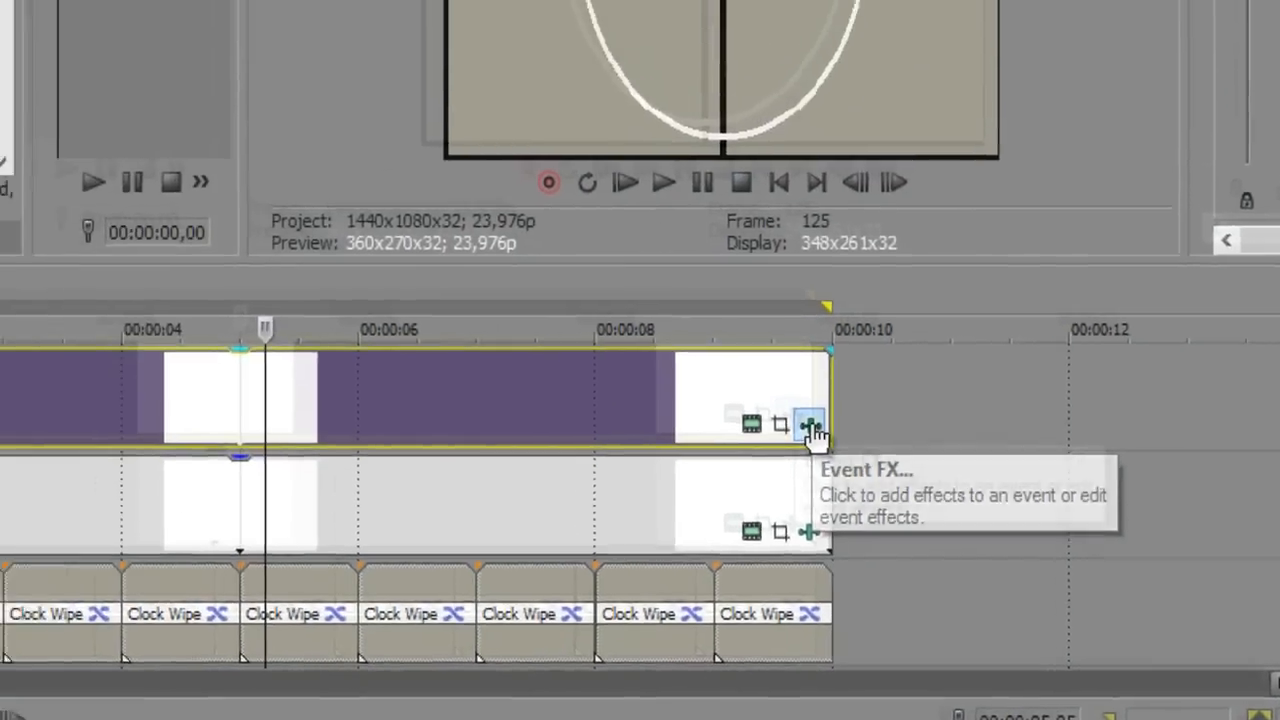
{"action": "left_click", "coordinate": [604, 303]}
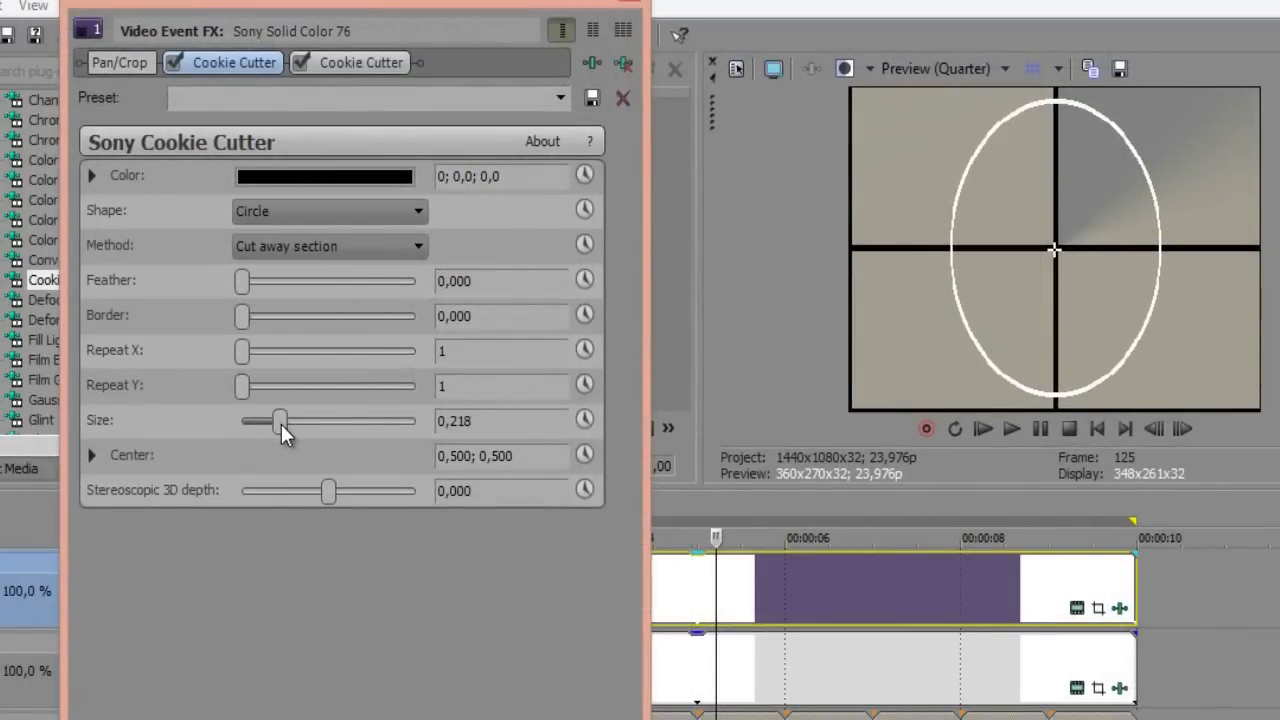
{"action": "left_click", "coordinate": [348, 64]}
{"action": "left_click", "coordinate": [236, 61]}
{"action": "left_click_drag", "start_coordinate": [280, 428], "coordinate": [278, 428]}
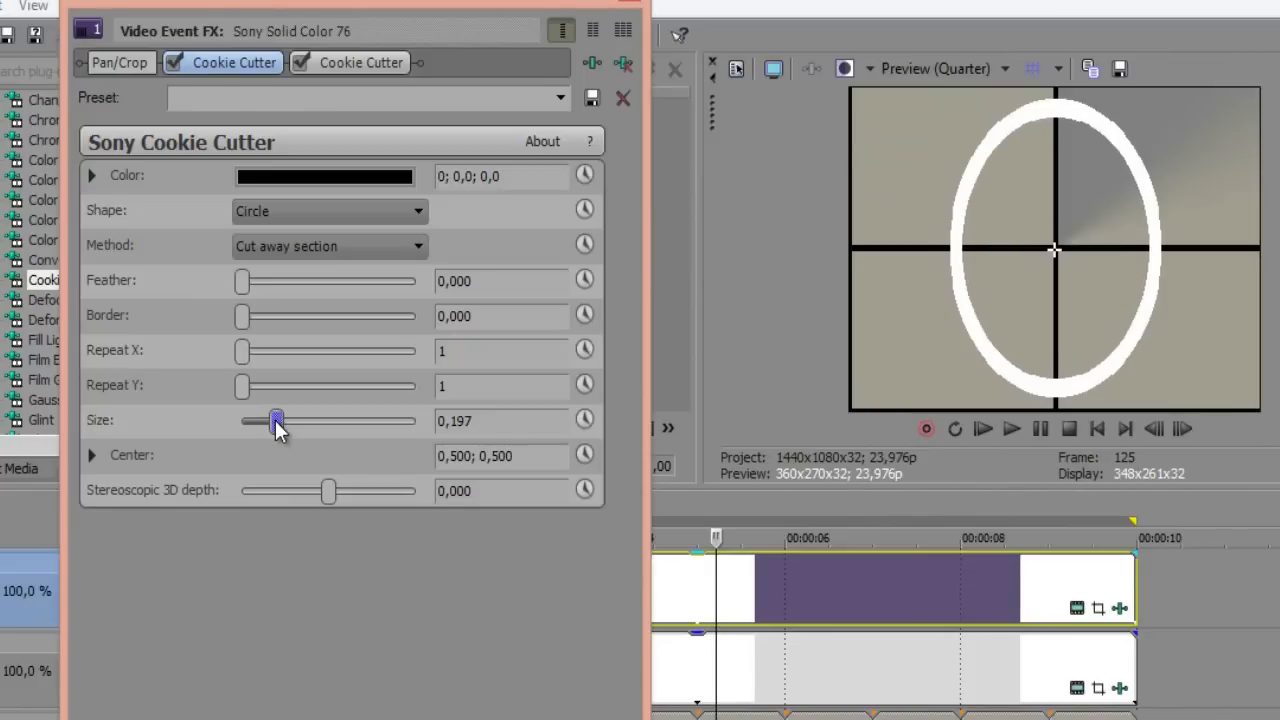
Set the copied ring's second Cookie Cutter size to 0,204 and close the effect settings
{"action": "left_click", "coordinate": [338, 65]}
{"action": "left_click_drag", "start_coordinate": [277, 421], "coordinate": [281, 426]}
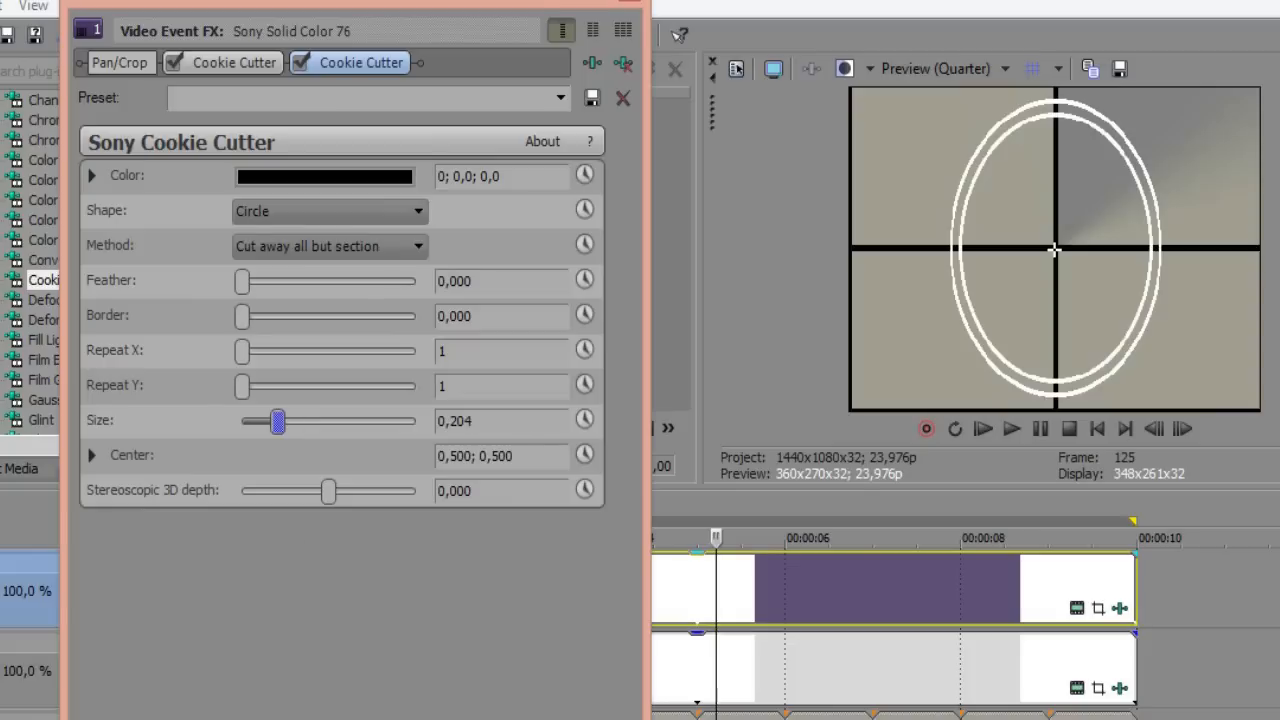
{"action": "left_click_drag", "start_coordinate": [278, 422], "coordinate": [278, 422]}
{"action": "left_click", "coordinate": [640, 6]}
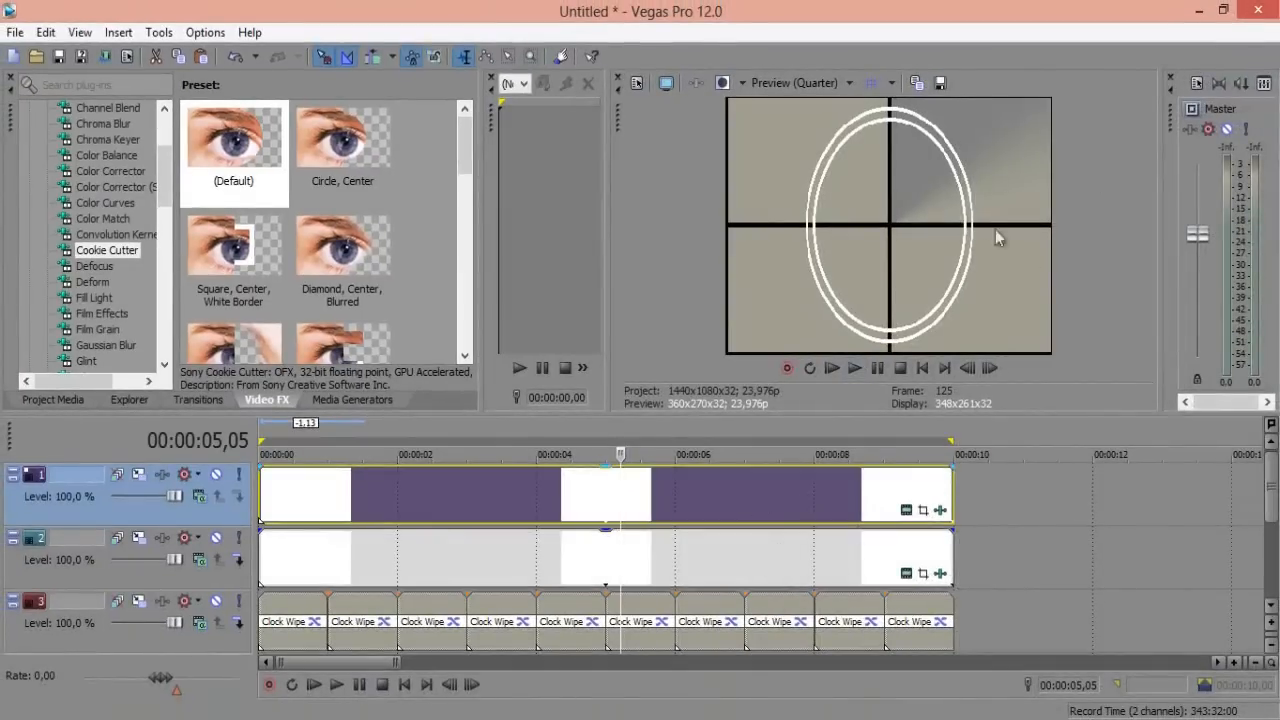
Insert a new video track at the top and add a 10-second default Titles & Text event at its start
{"action": "scroll", "coordinate": [600, 560], "scroll_direction": "down", "scroll_amount": 2}
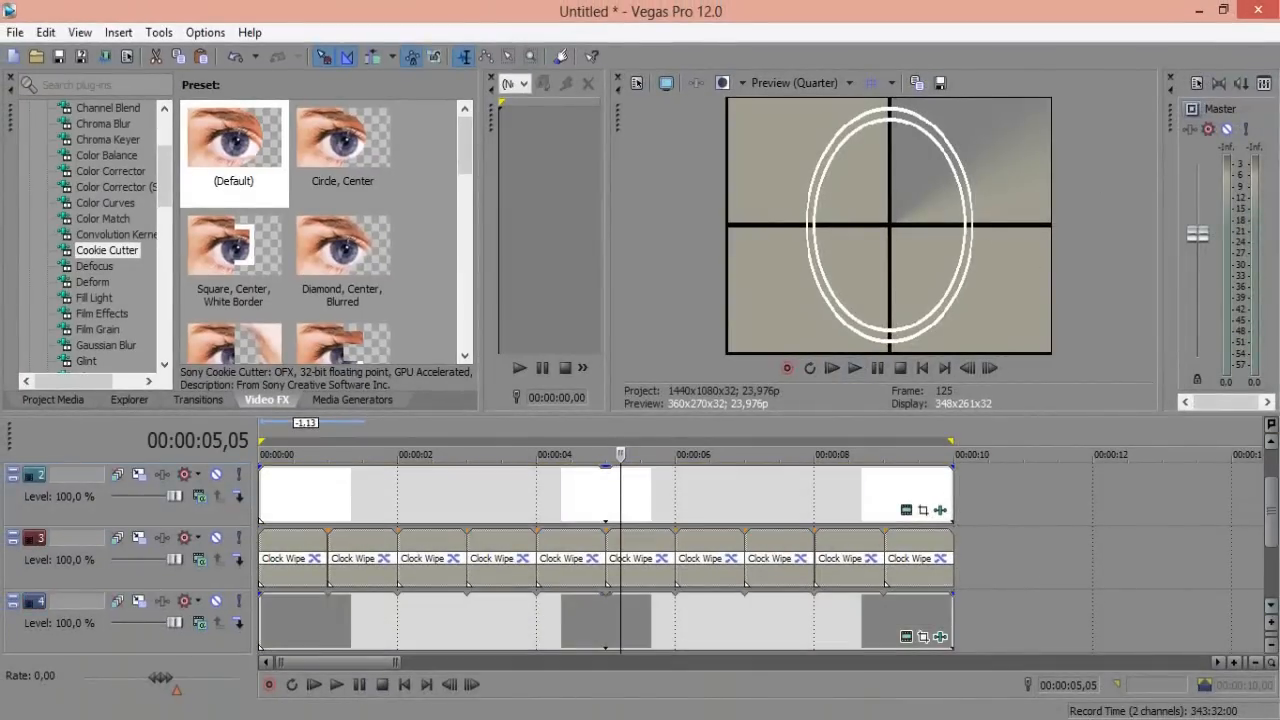
{"action": "right_click", "coordinate": [923, 618]}
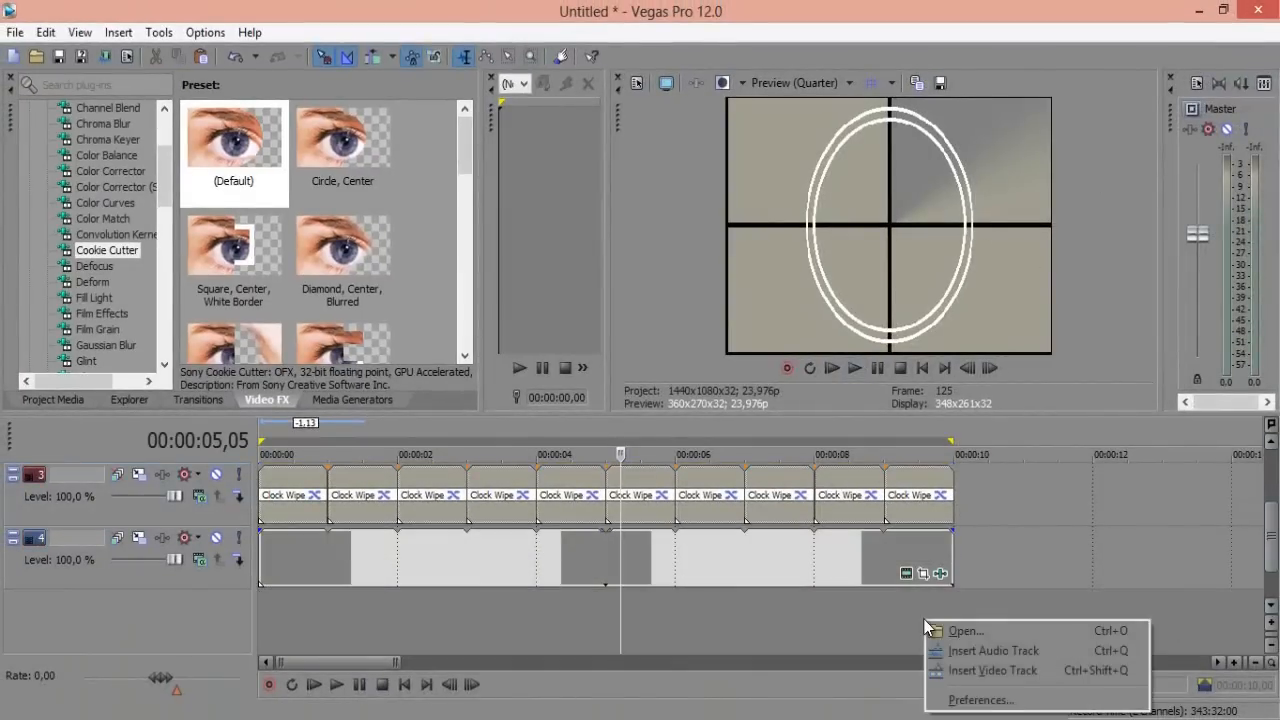
{"action": "left_click", "coordinate": [975, 672]}
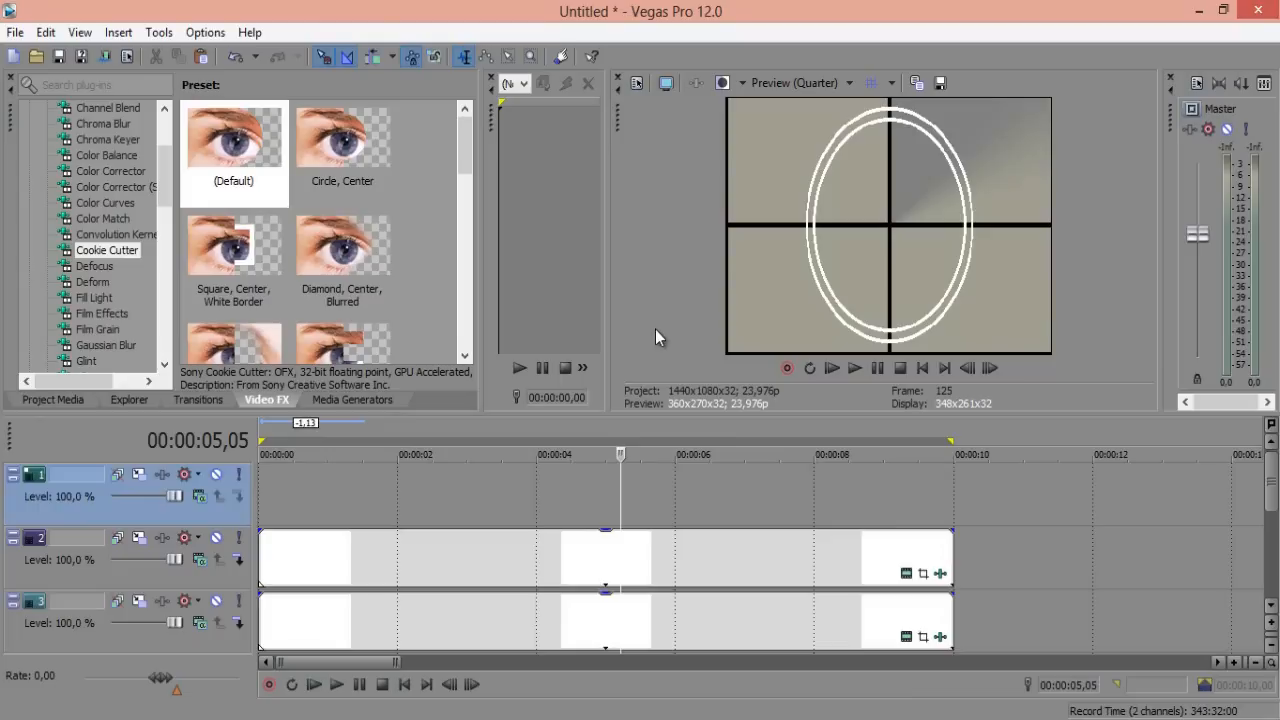
{"action": "left_click", "coordinate": [347, 400]}
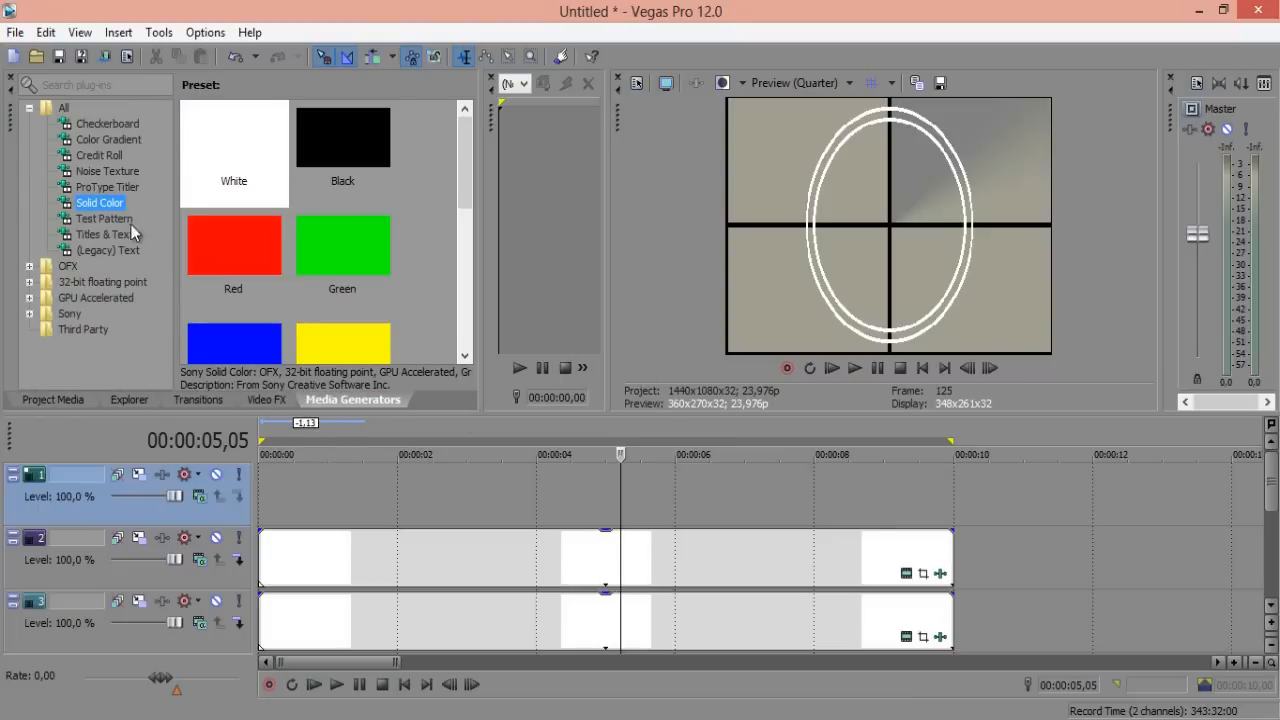
{"action": "left_click", "coordinate": [104, 238]}
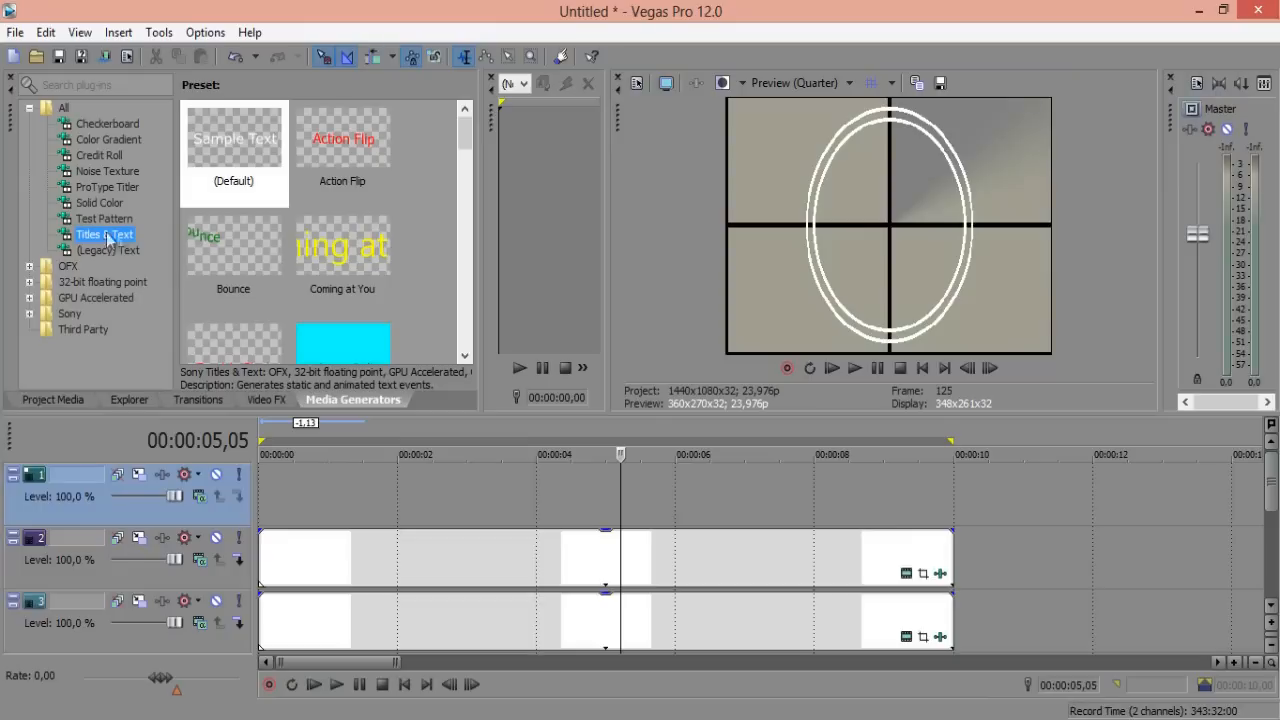
{"action": "left_click_drag", "start_coordinate": [227, 134], "coordinate": [265, 489]}
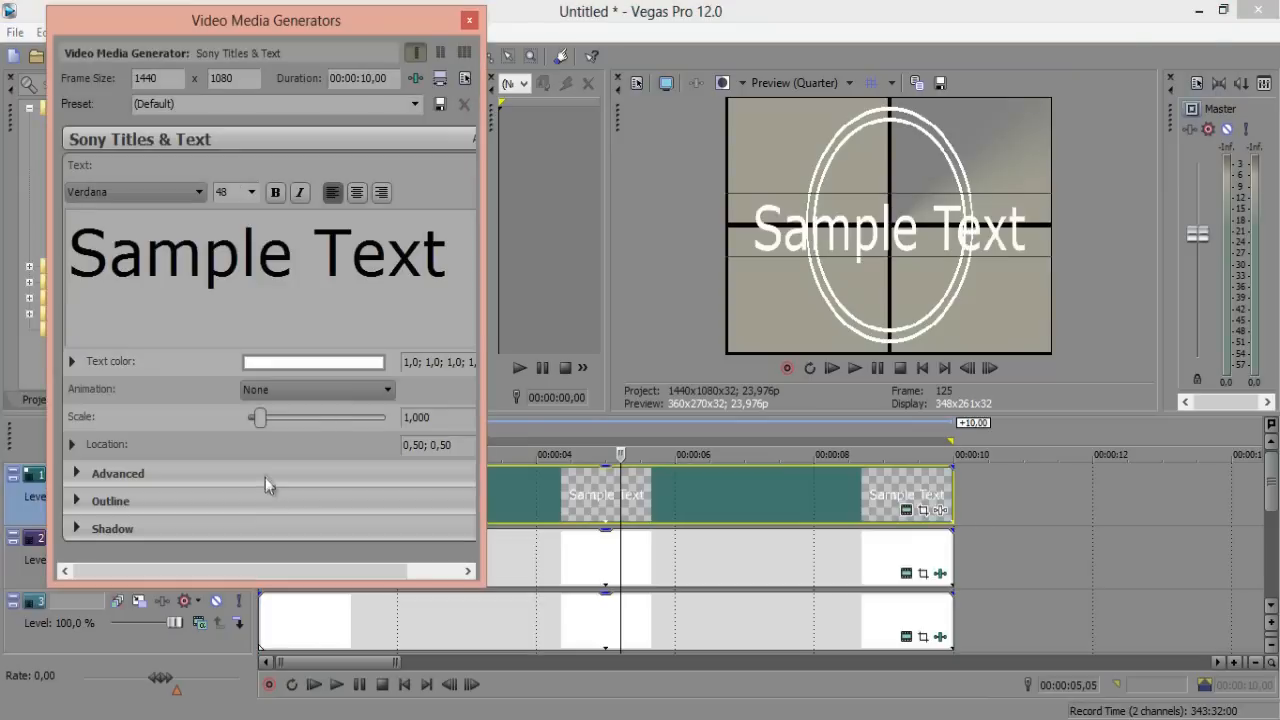
Replace the sample text of the title event with 9 and set its font size to 100
{"action": "left_click_drag", "start_coordinate": [458, 255], "coordinate": [75, 255]}
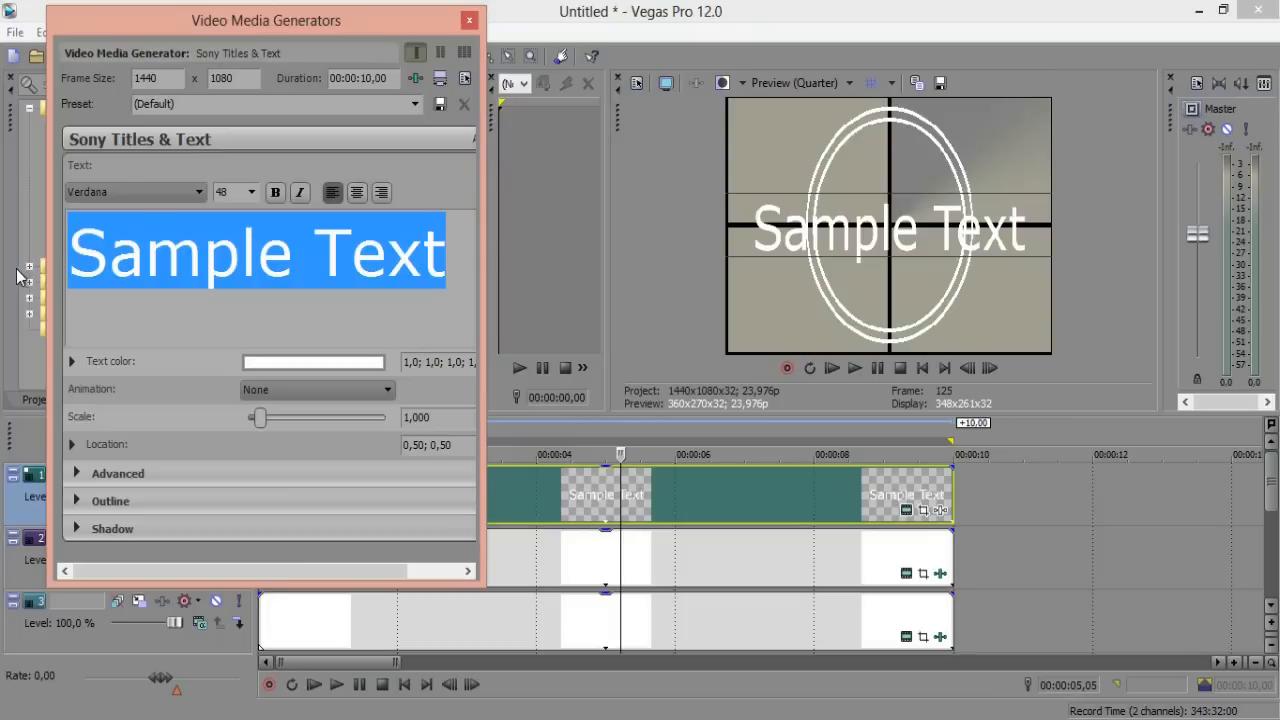
{"action": "type", "text": "9"}
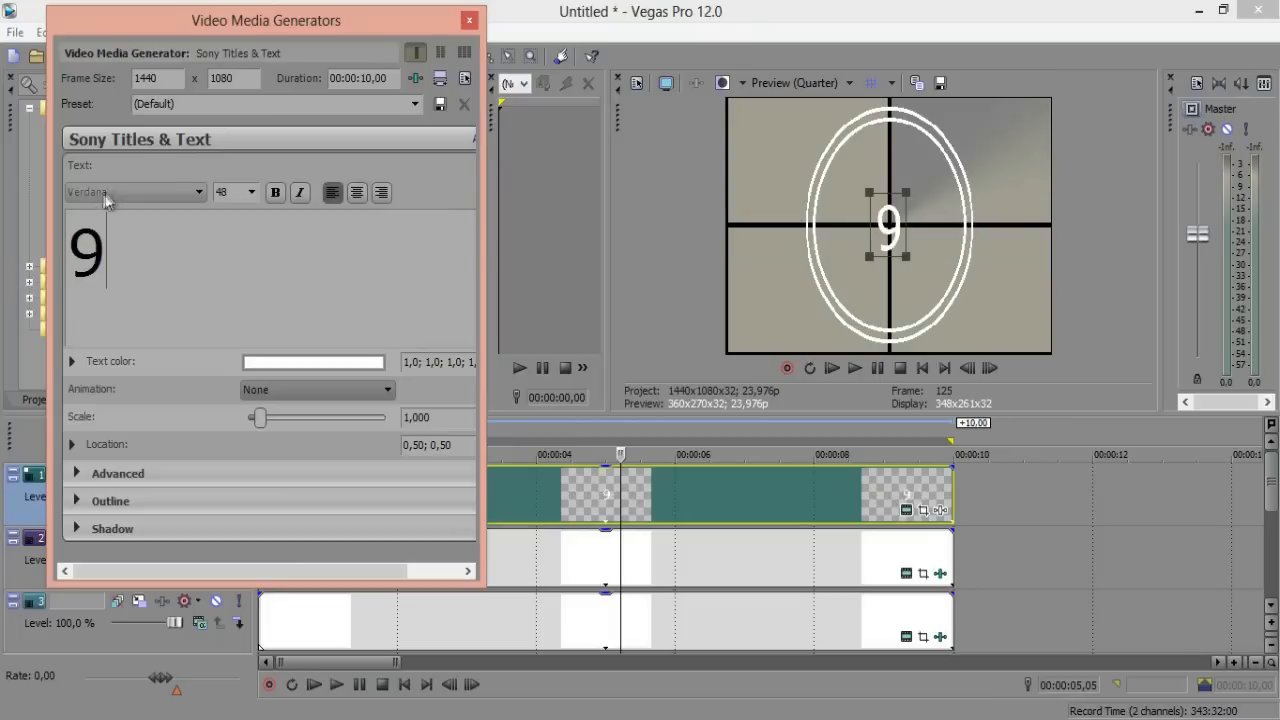
{"action": "key", "text": "ctrl+a"}
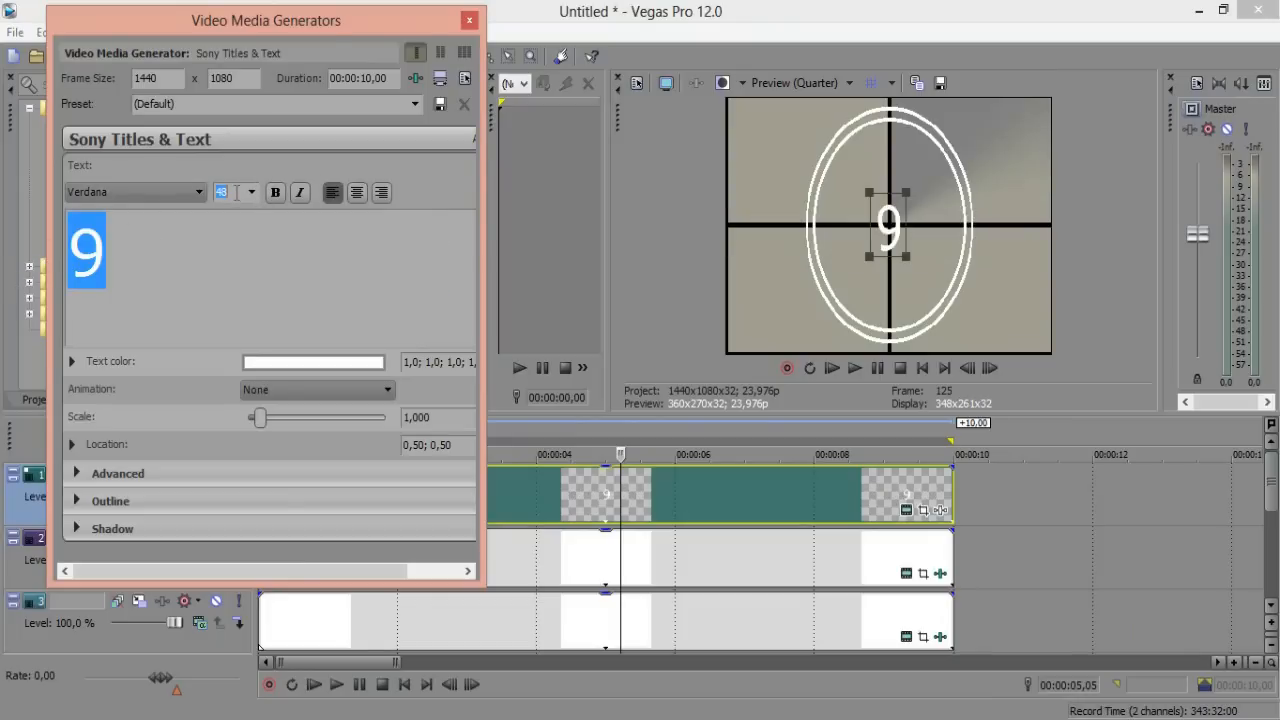
{"action": "type", "text": "100"}
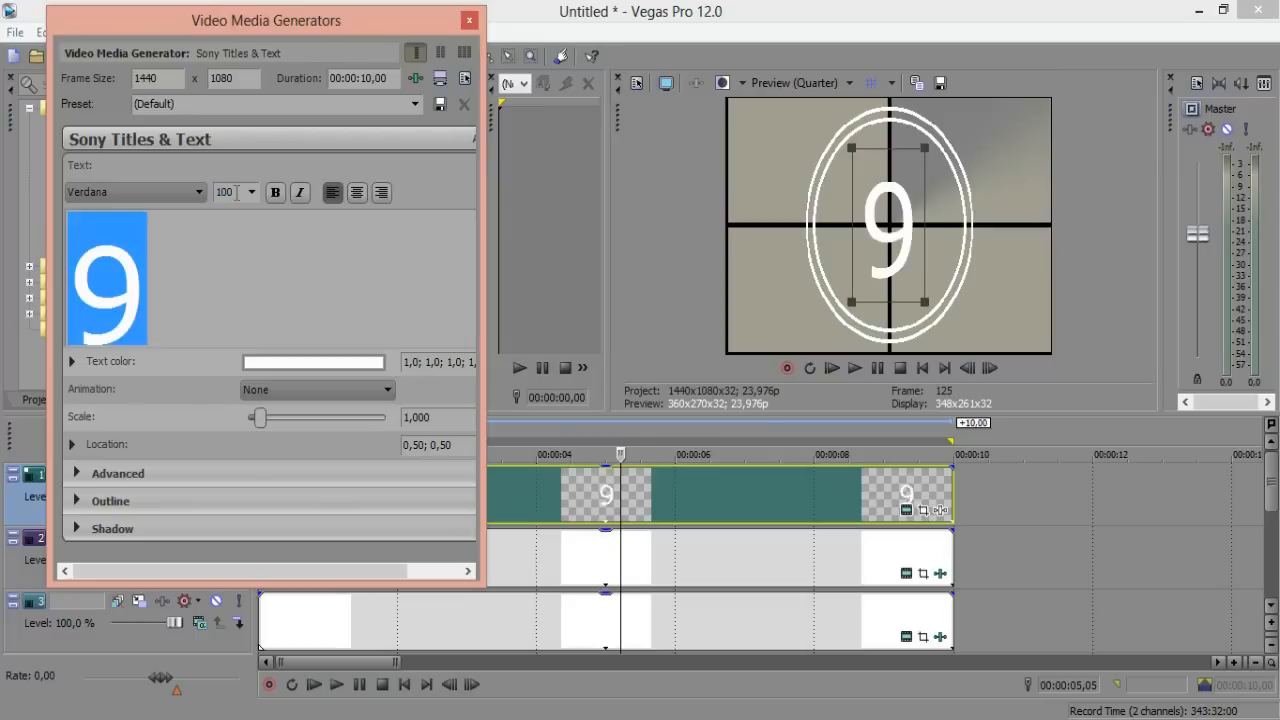
{"action": "left_click", "coordinate": [226, 262]}
{"action": "left_click", "coordinate": [170, 194]}
{"action": "left_click", "coordinate": [168, 196]}
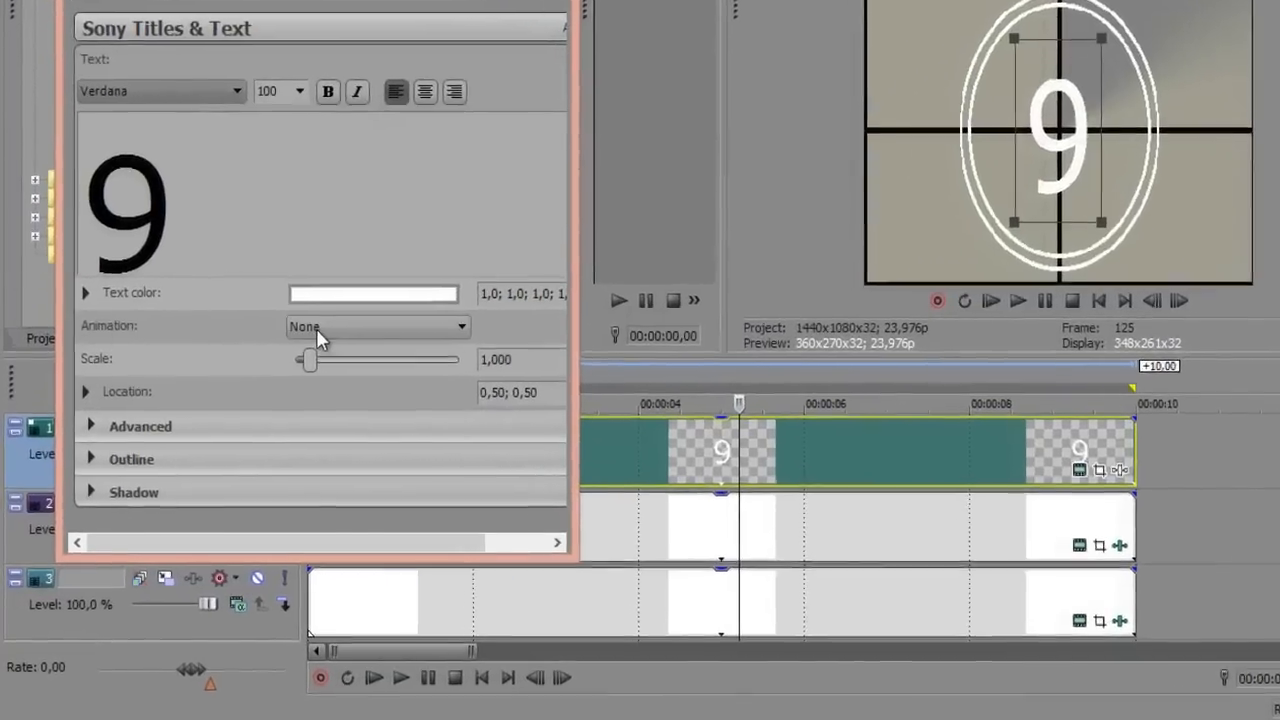
Give the 9 title the Slide Down animation and close its generator settings
{"action": "left_click", "coordinate": [267, 391]}
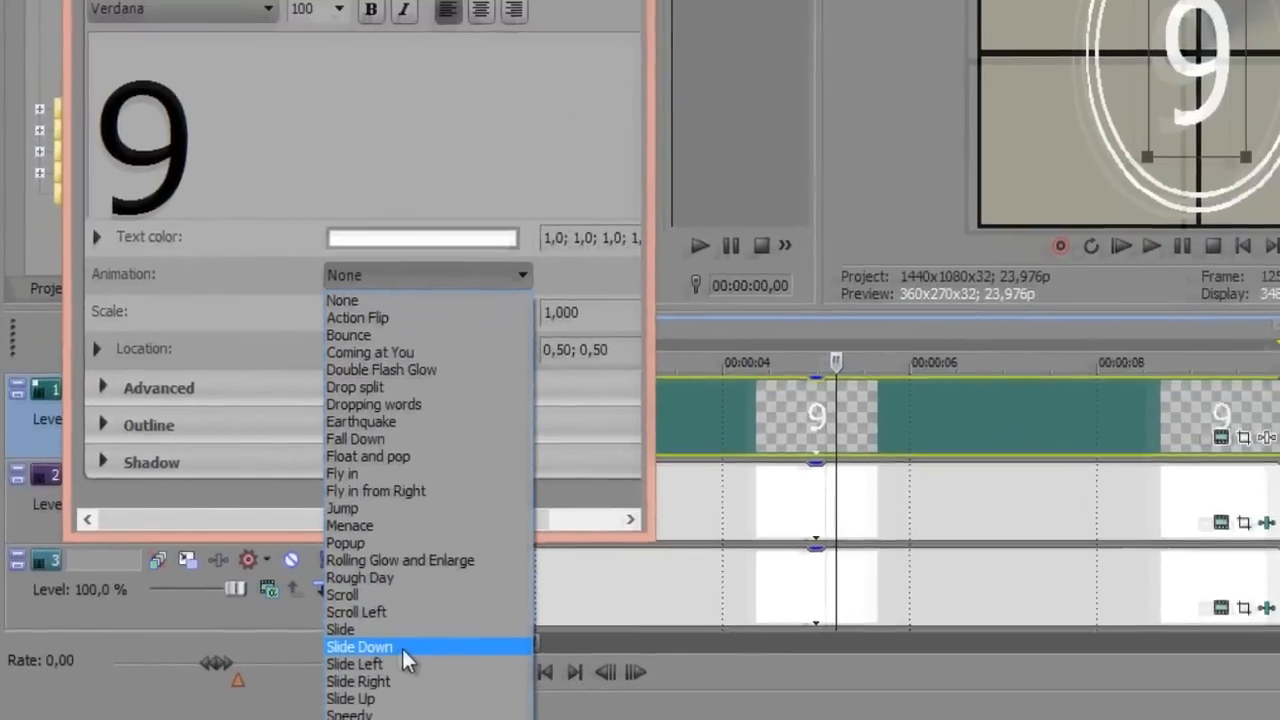
{"action": "left_click", "coordinate": [402, 638]}
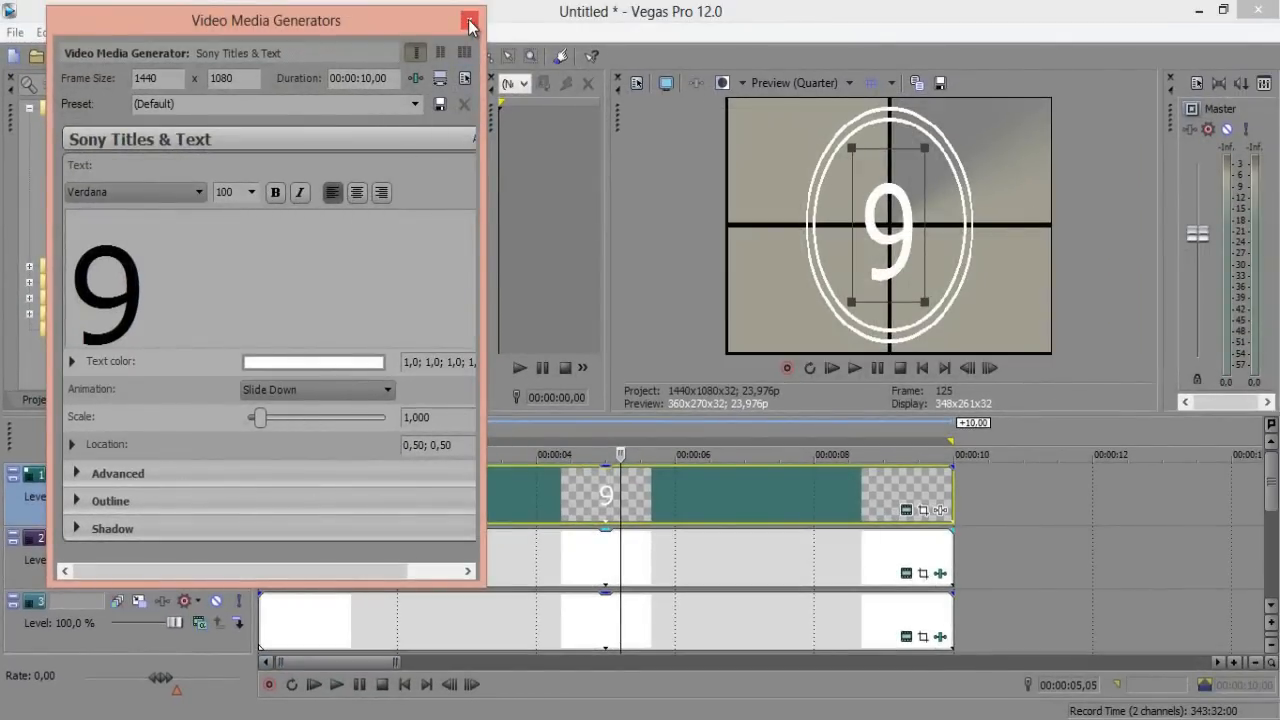
{"action": "left_click", "coordinate": [470, 22]}
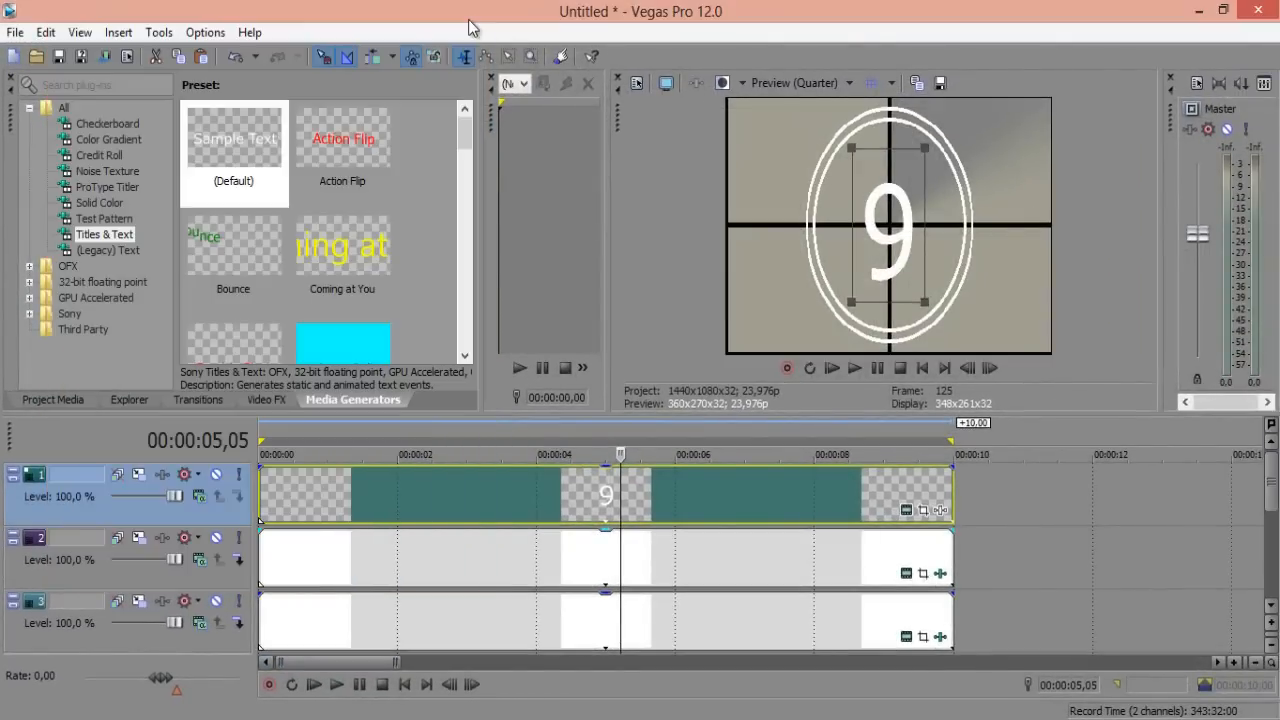
Place the playhead at 00:00:01,00 and trim the end of the 9 title event to it
{"action": "left_click", "coordinate": [330, 438]}
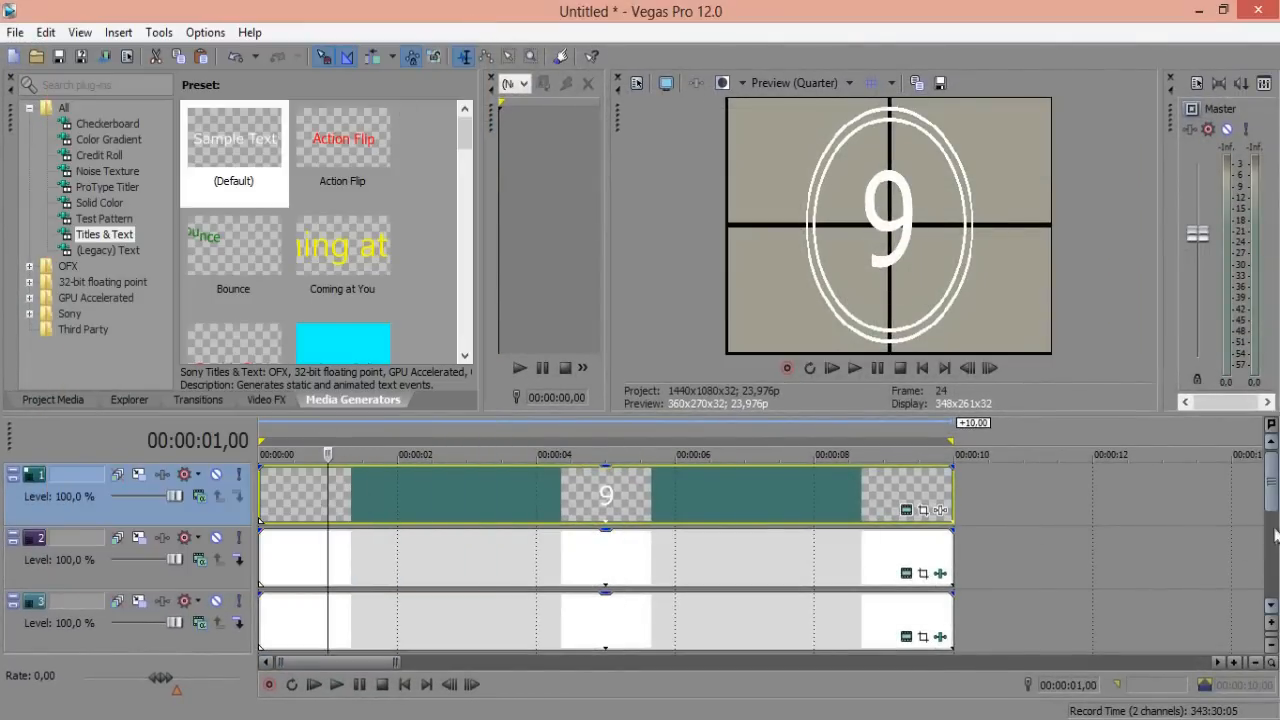
{"action": "left_click_drag", "start_coordinate": [1270, 500], "coordinate": [1270, 560]}
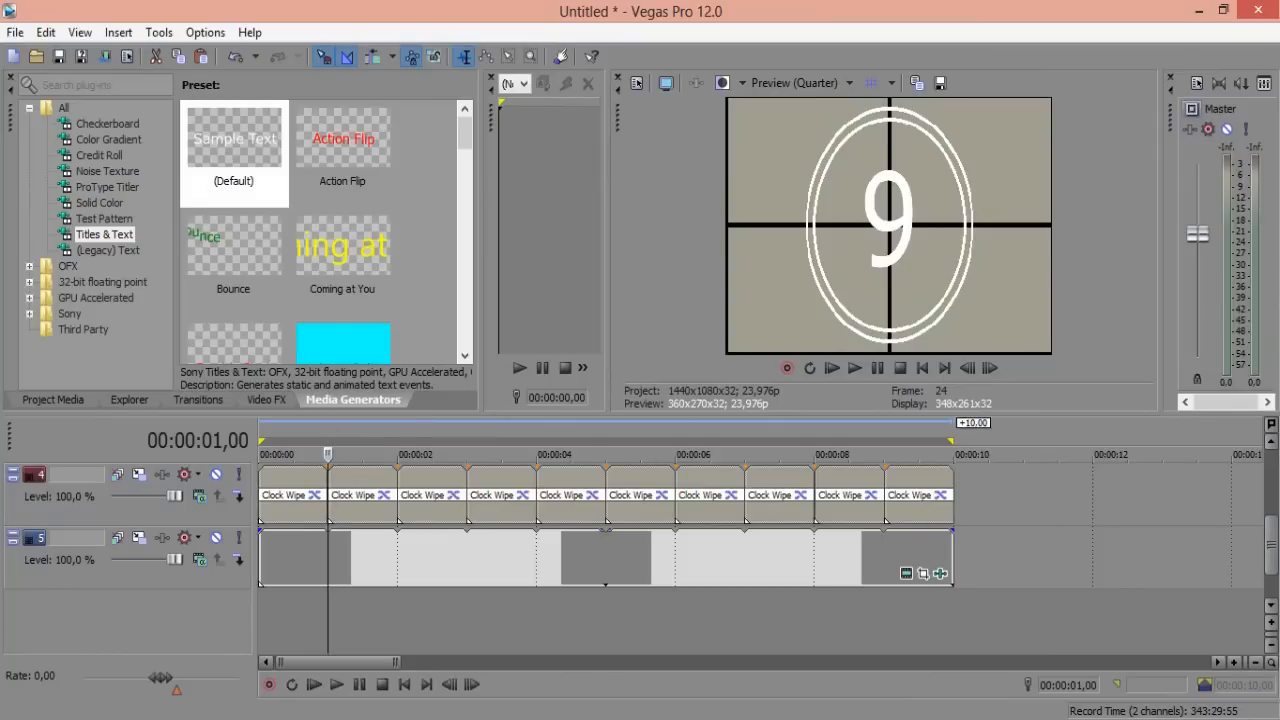
{"action": "left_click_drag", "start_coordinate": [1272, 560], "coordinate": [1272, 495]}
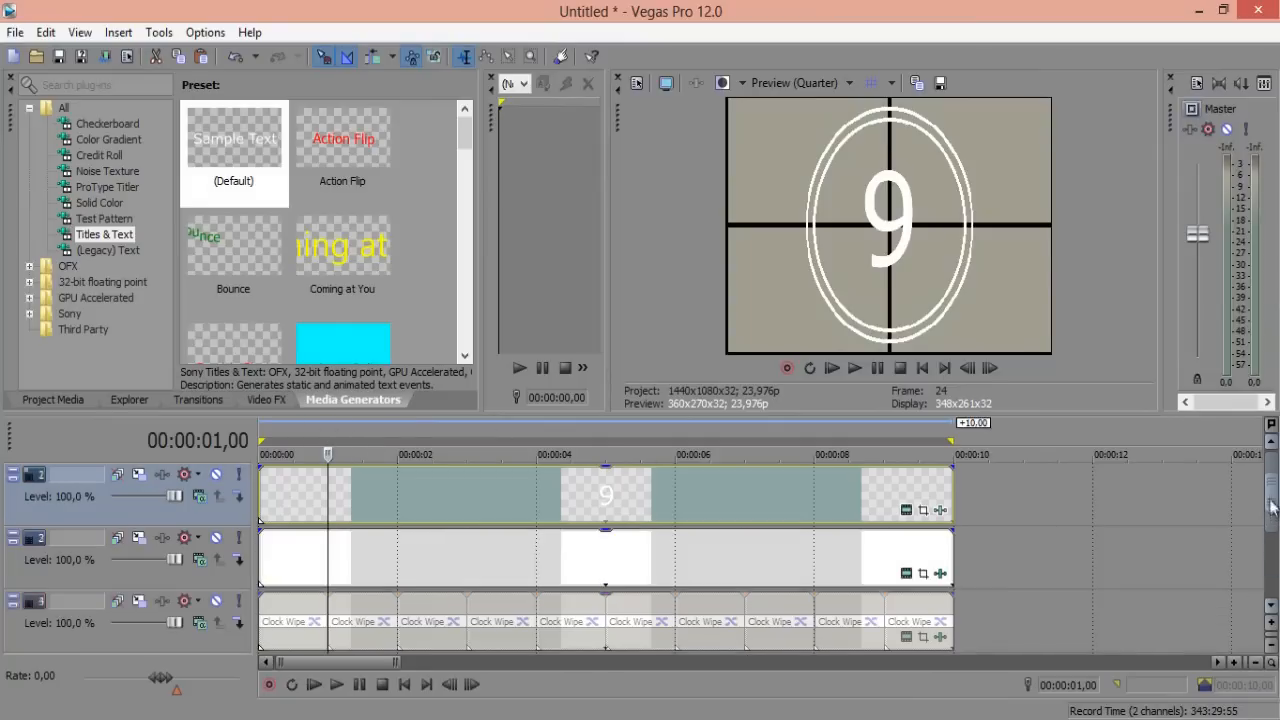
{"action": "left_click_drag", "start_coordinate": [949, 484], "coordinate": [328, 490]}
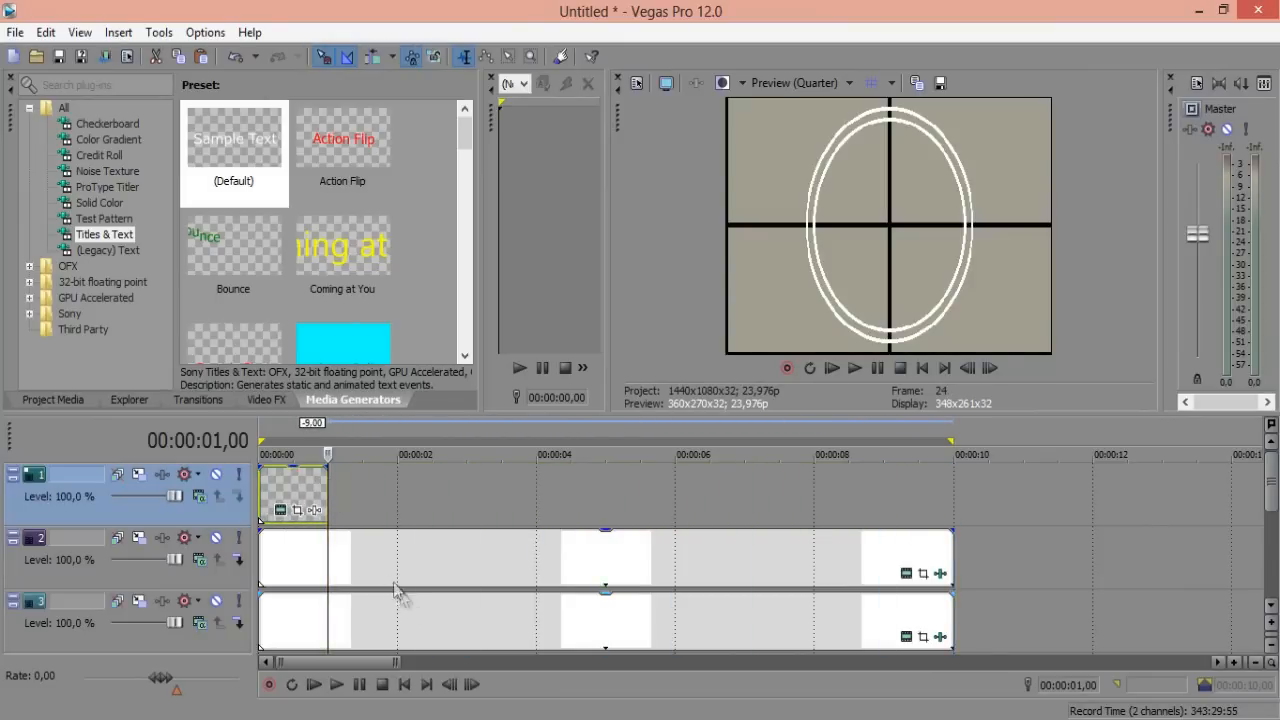
Copy the one-second title event and paste it nine times end to end as new source media copies, filling the track up to 00:00:10,00
{"action": "right_click", "coordinate": [288, 484]}
{"action": "left_click", "coordinate": [328, 325]}
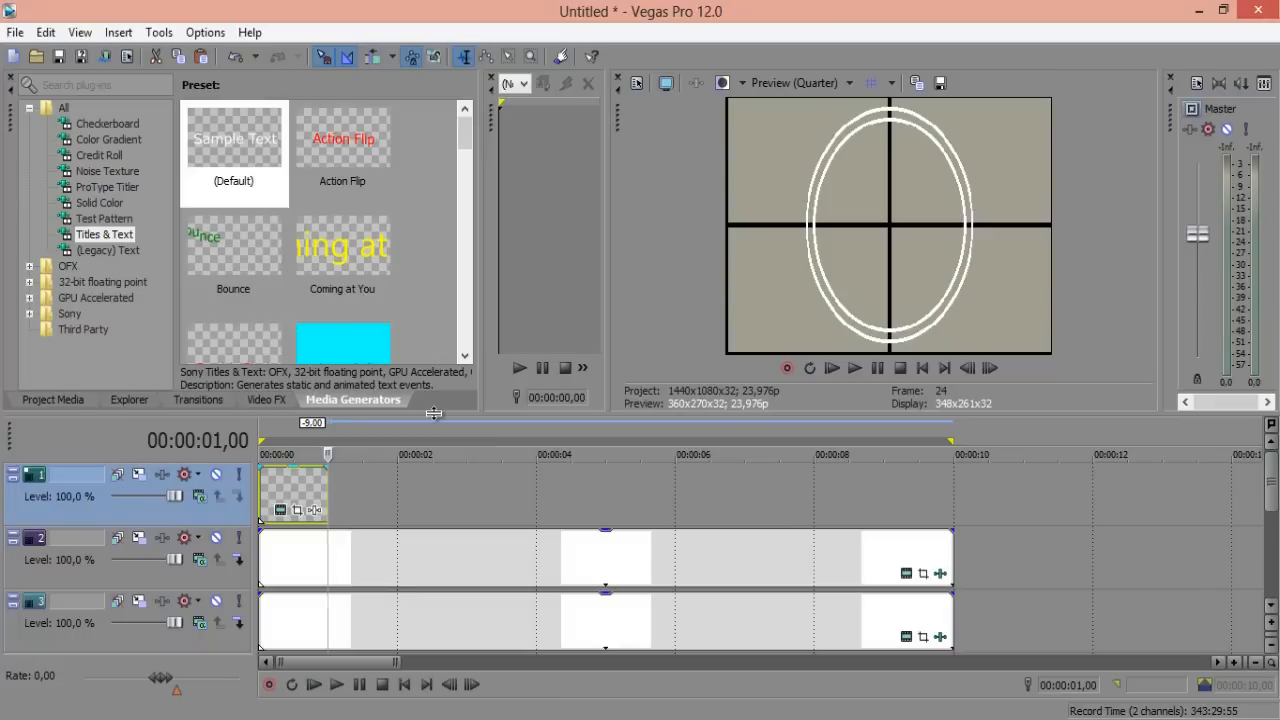
{"action": "key", "text": "ctrl+v"}
{"action": "key", "text": "Return"}
{"action": "key", "text": "ctrl+v"}
{"action": "key", "text": "Return"}
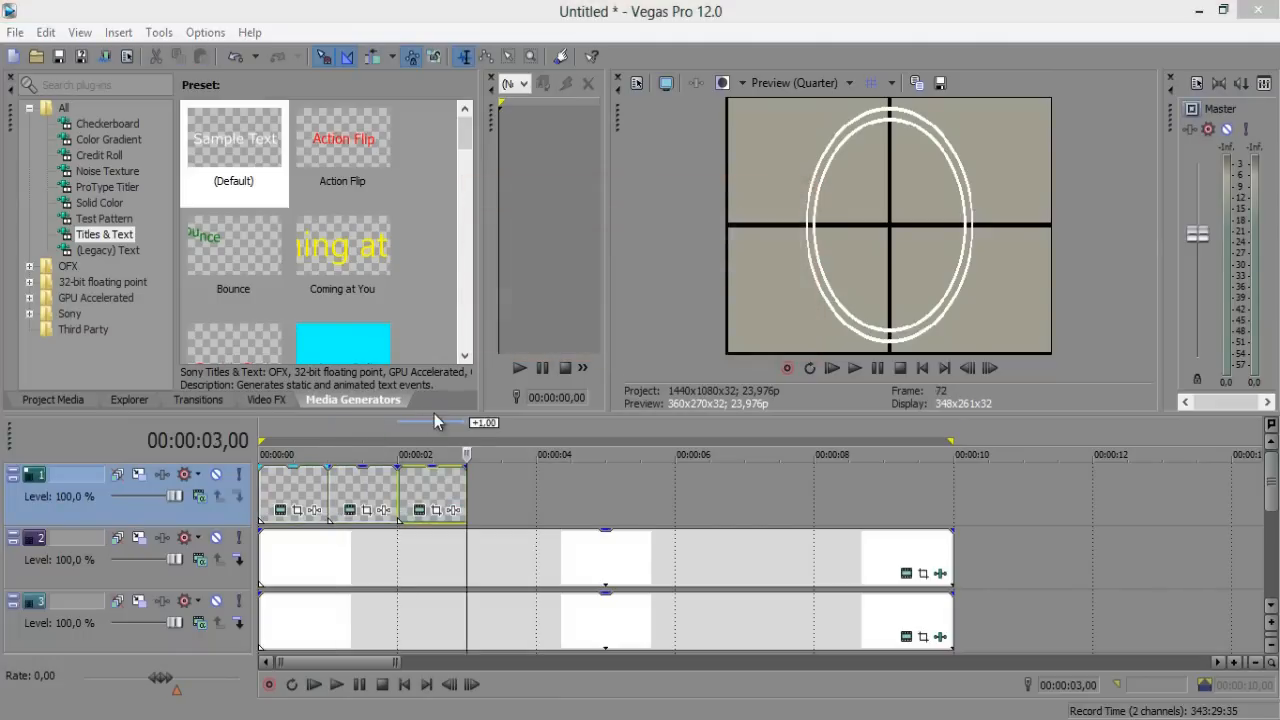
{"action": "key", "text": "ctrl+v"}
{"action": "key", "text": "Return"}
{"action": "key", "text": "ctrl+v"}
{"action": "key", "text": "Return"}
{"action": "key", "text": "ctrl+v"}
{"action": "key", "text": "Return"}
{"action": "key", "text": "ctrl+v"}
{"action": "key", "text": "Return"}
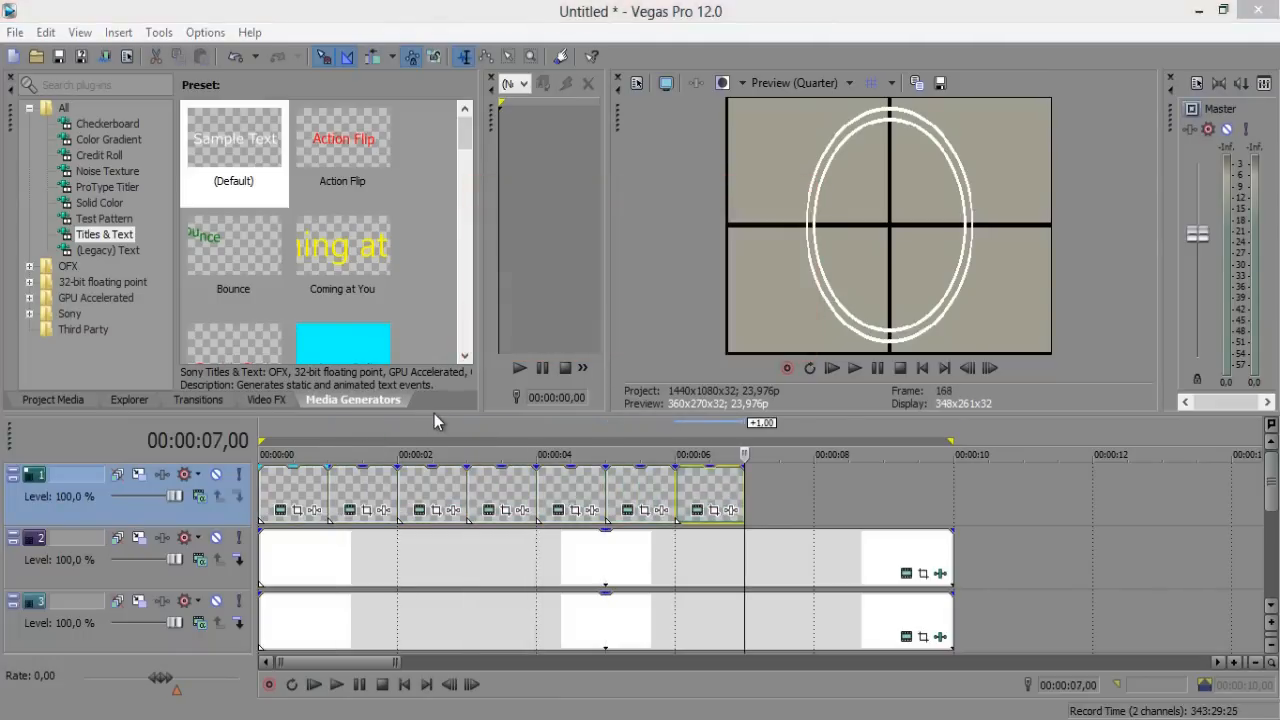
{"action": "key", "text": "ctrl+v"}
{"action": "key", "text": "Return"}
{"action": "key", "text": "ctrl+v"}
{"action": "key", "text": "Return"}
{"action": "key", "text": "ctrl+v"}
{"action": "key", "text": "Return"}
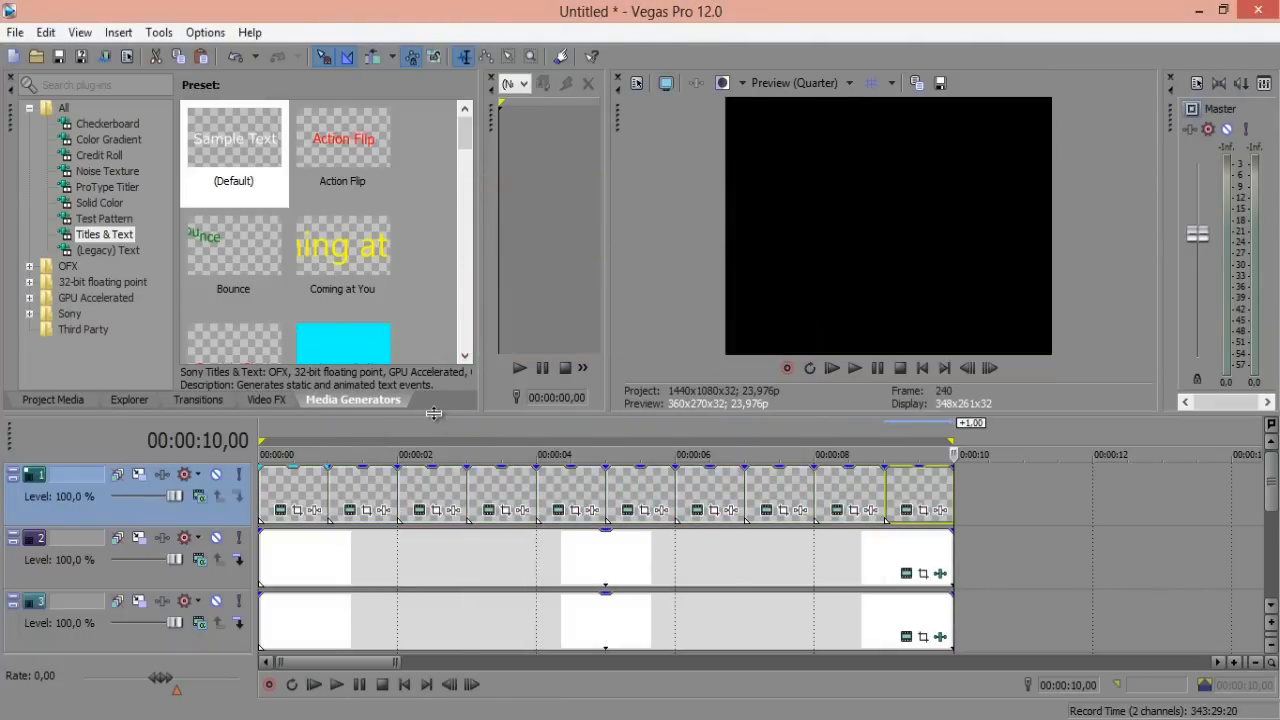
Change the text of the second title event to 8 and the third to 7
{"action": "left_click", "coordinate": [348, 511]}
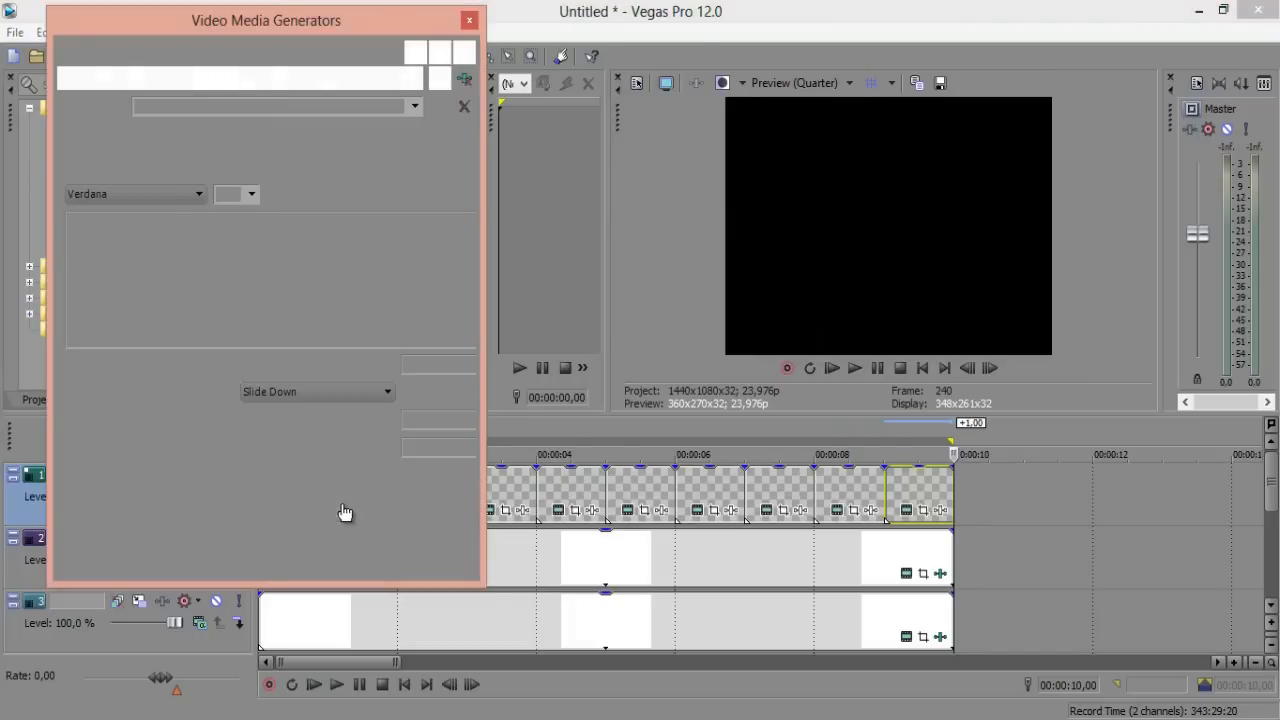
{"action": "type", "text": "8"}
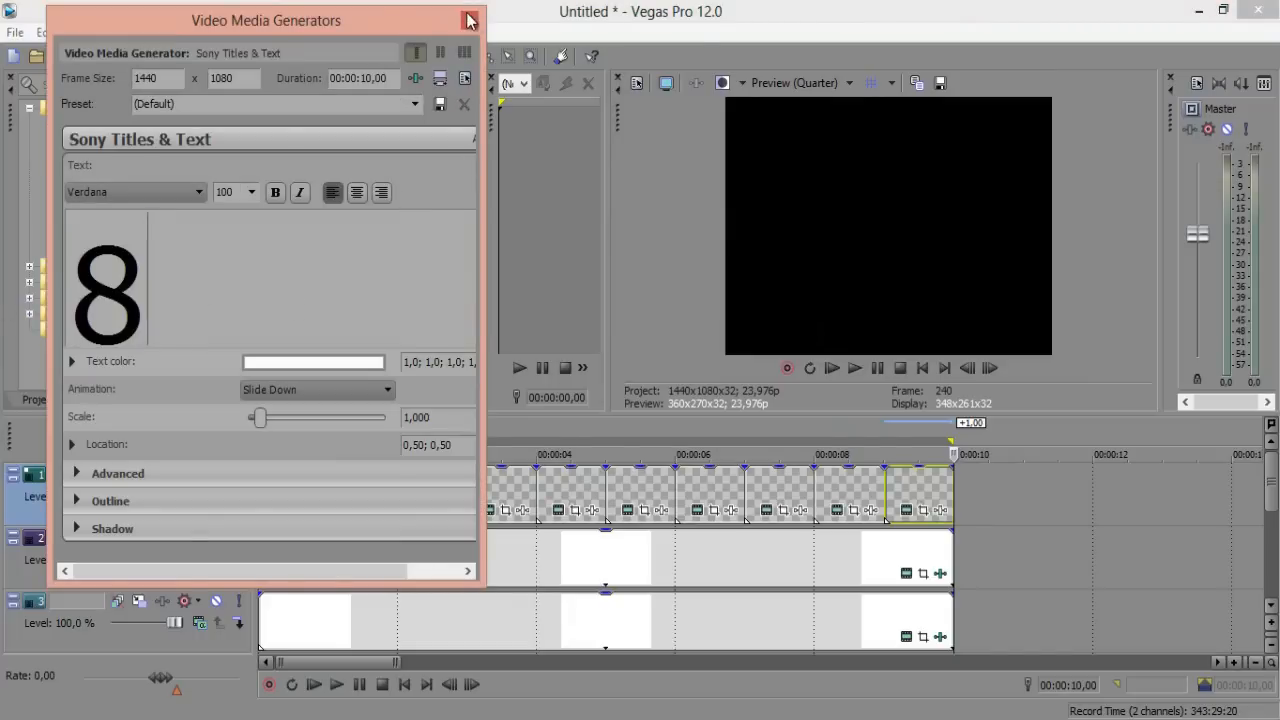
{"action": "left_click", "coordinate": [469, 20]}
{"action": "left_click", "coordinate": [418, 508]}
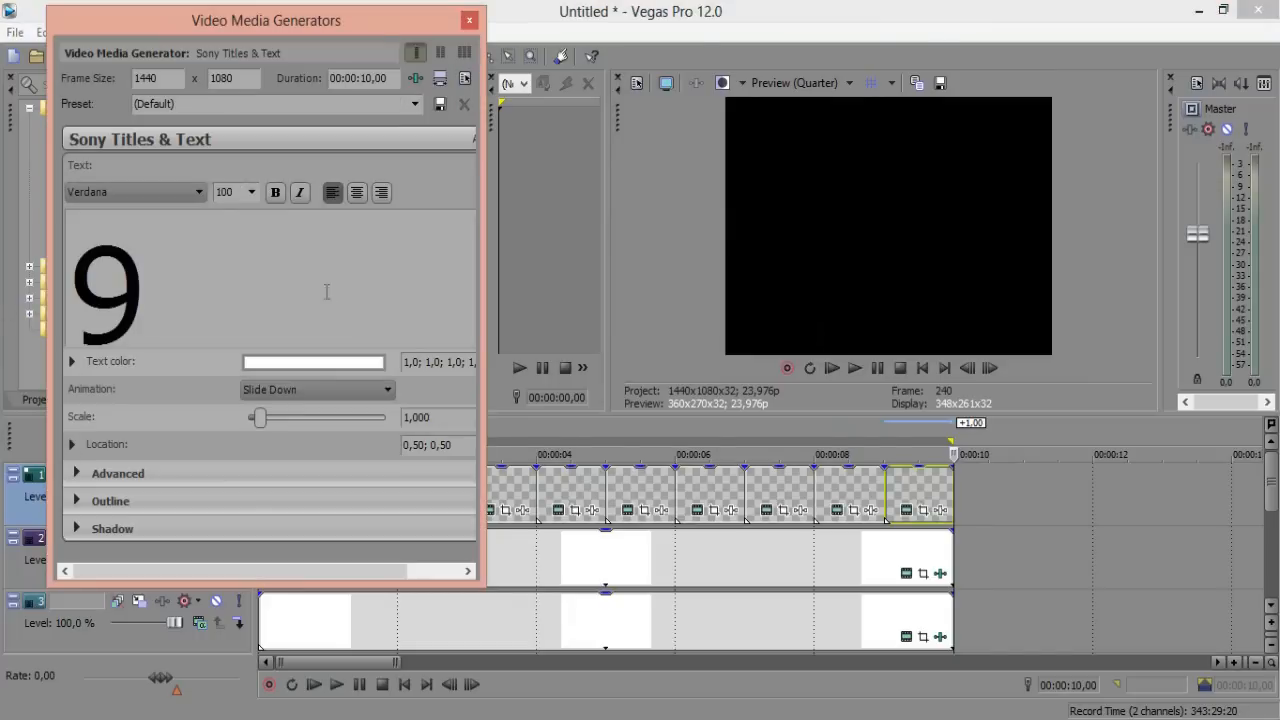
{"action": "type", "text": "7"}
{"action": "left_click", "coordinate": [469, 20]}
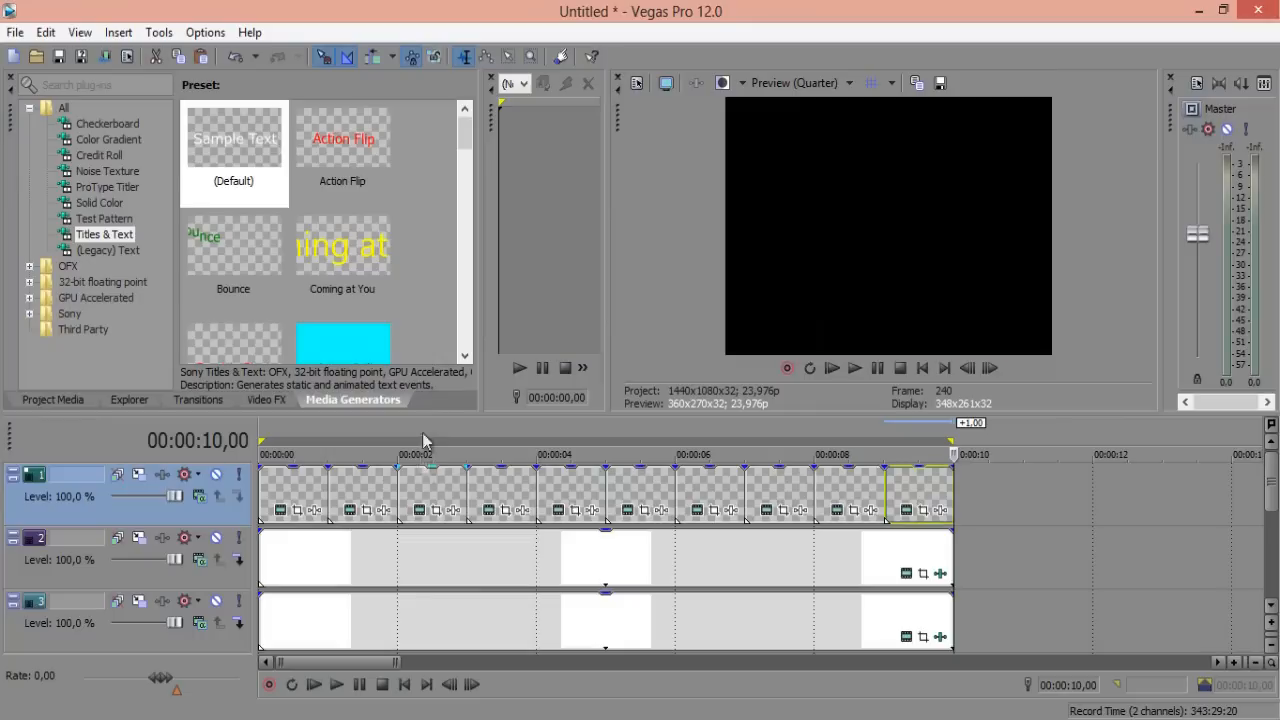
{"action": "left_click", "coordinate": [419, 510]}
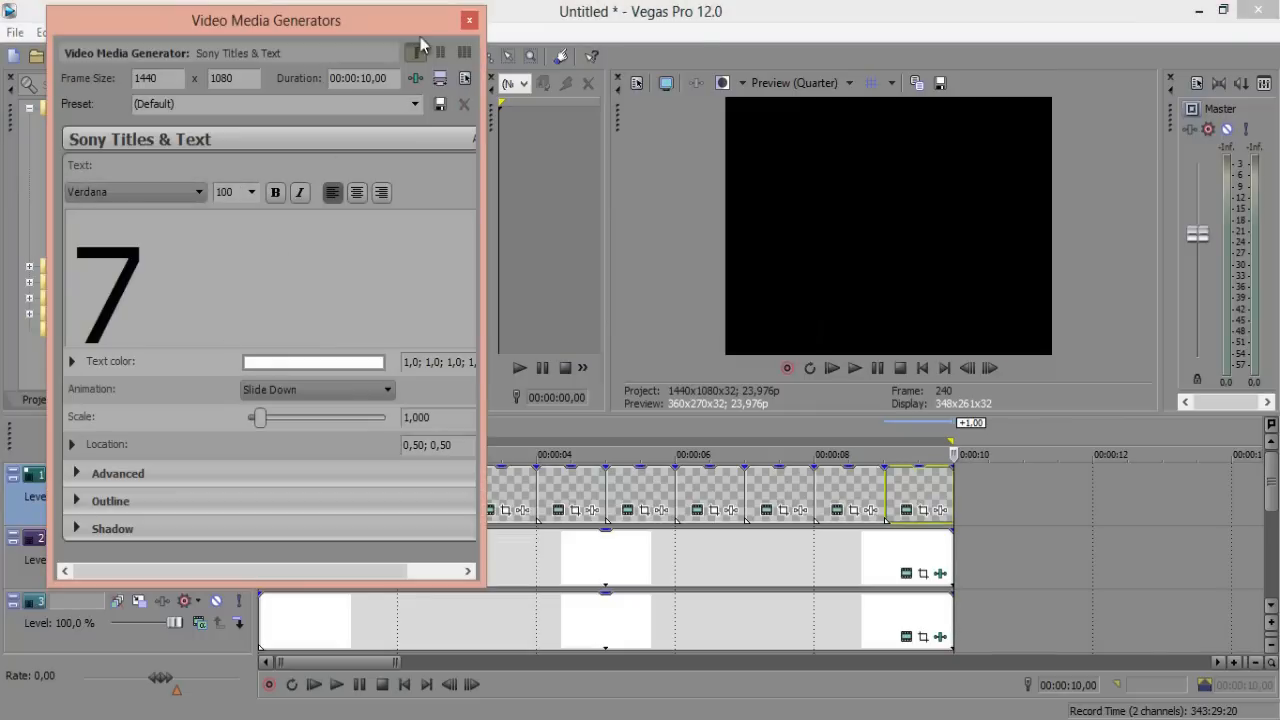
{"action": "left_click", "coordinate": [470, 21]}
Change the text of the fourth title event to 6 and the fifth to 5
{"action": "left_click", "coordinate": [486, 510]}
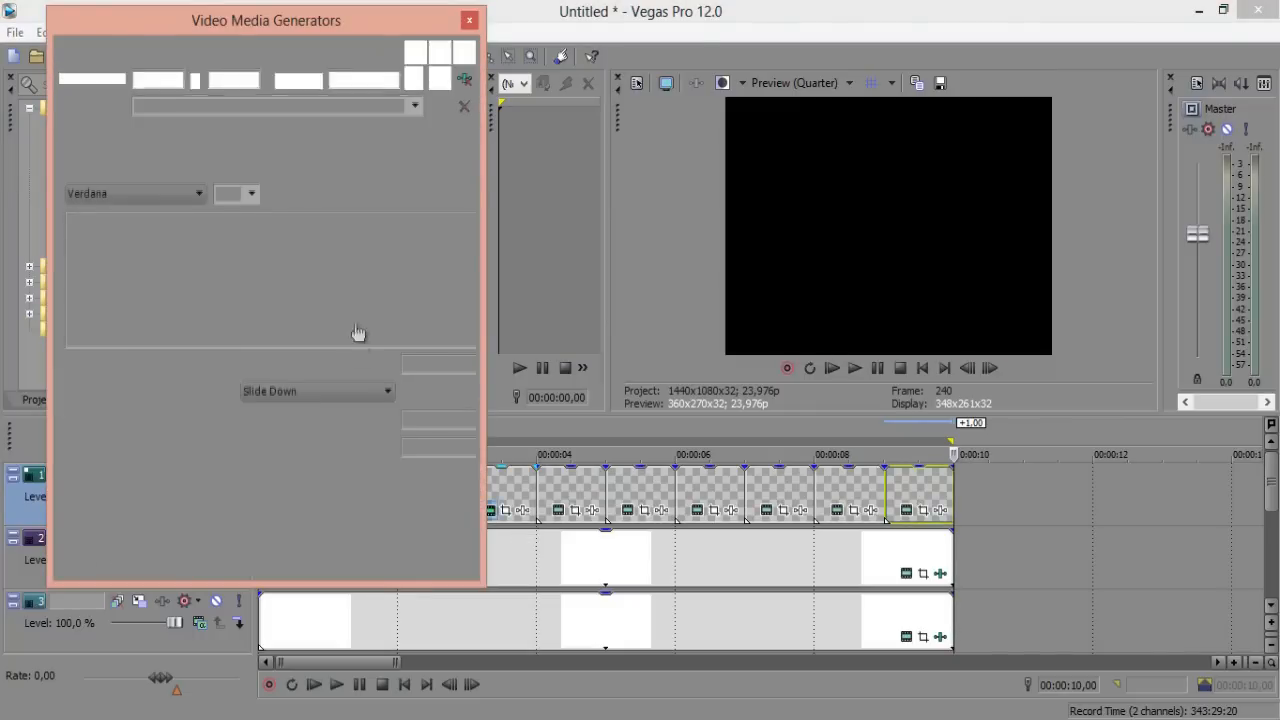
{"action": "key", "text": "ctrl+a"}
{"action": "type", "text": "6"}
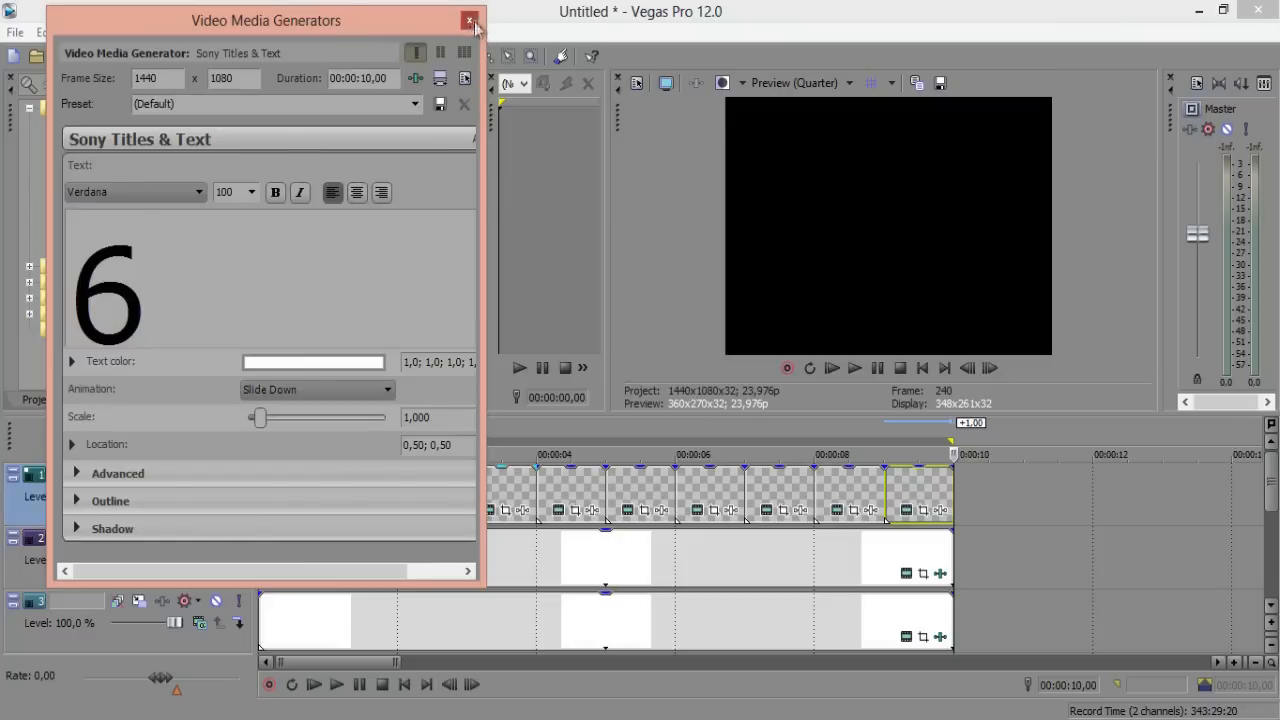
{"action": "left_click", "coordinate": [469, 20]}
{"action": "left_click", "coordinate": [559, 510]}
{"action": "key", "text": "ctrl+a"}
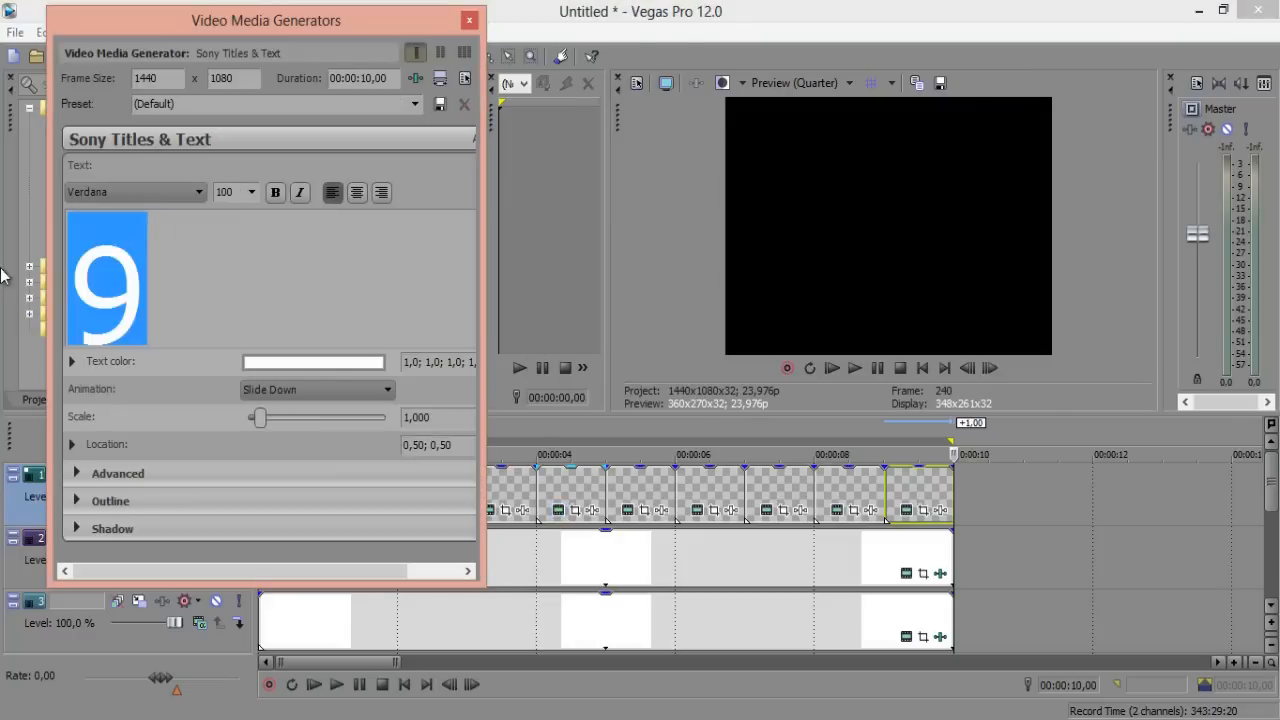
{"action": "type", "text": "5"}
{"action": "left_click", "coordinate": [469, 20]}
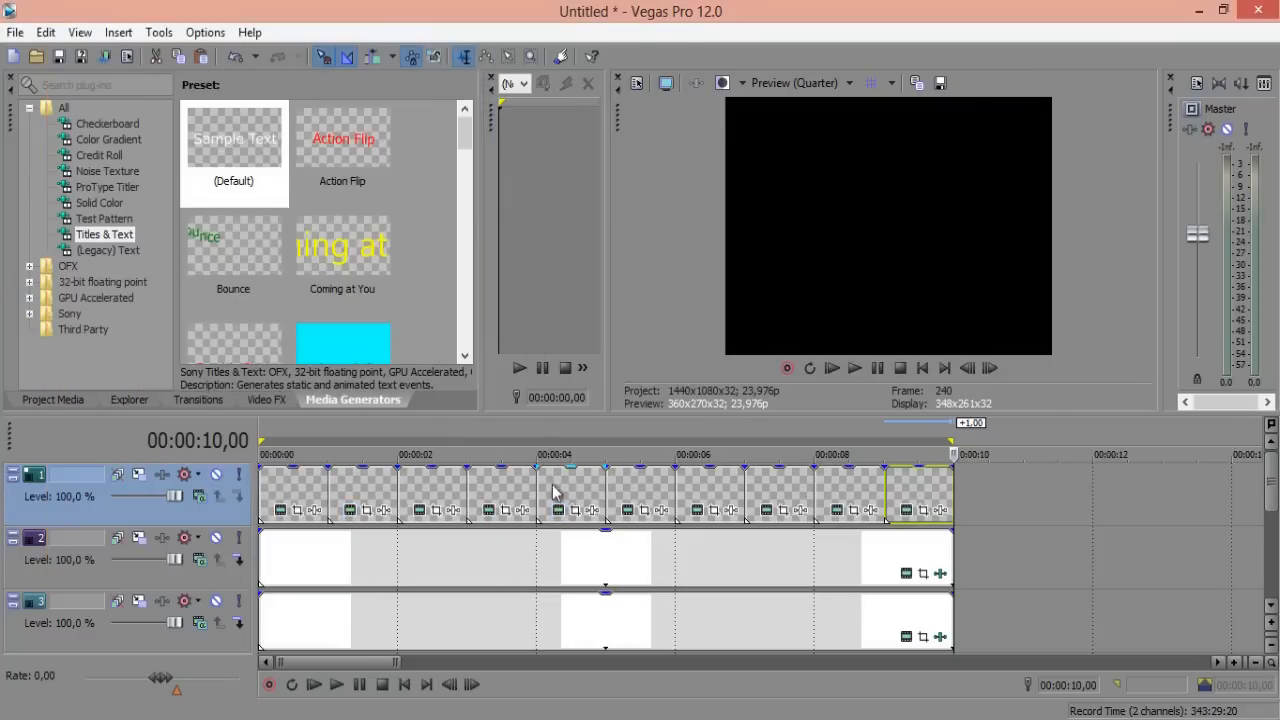
{"action": "left_click", "coordinate": [559, 510]}
{"action": "key", "text": "ctrl+a"}
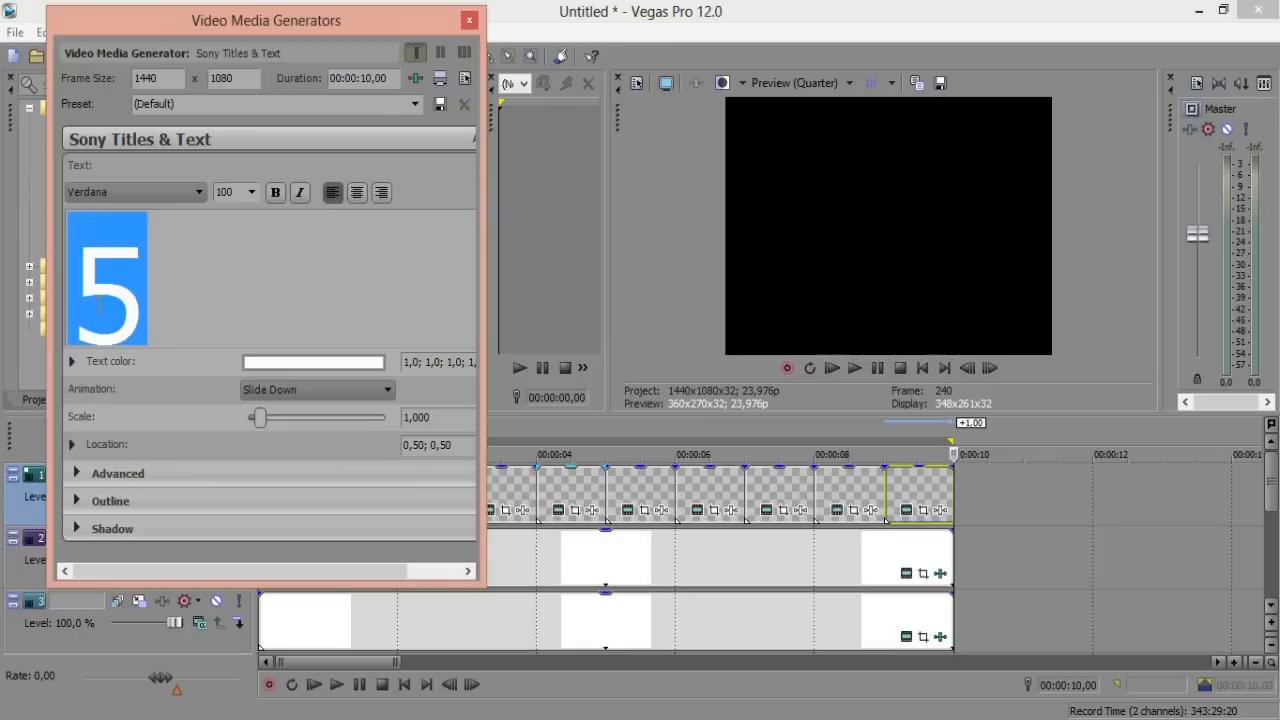
{"action": "left_click", "coordinate": [469, 20]}
Change the text of the sixth title event to 4 and the seventh to 3
{"action": "left_click", "coordinate": [628, 510]}
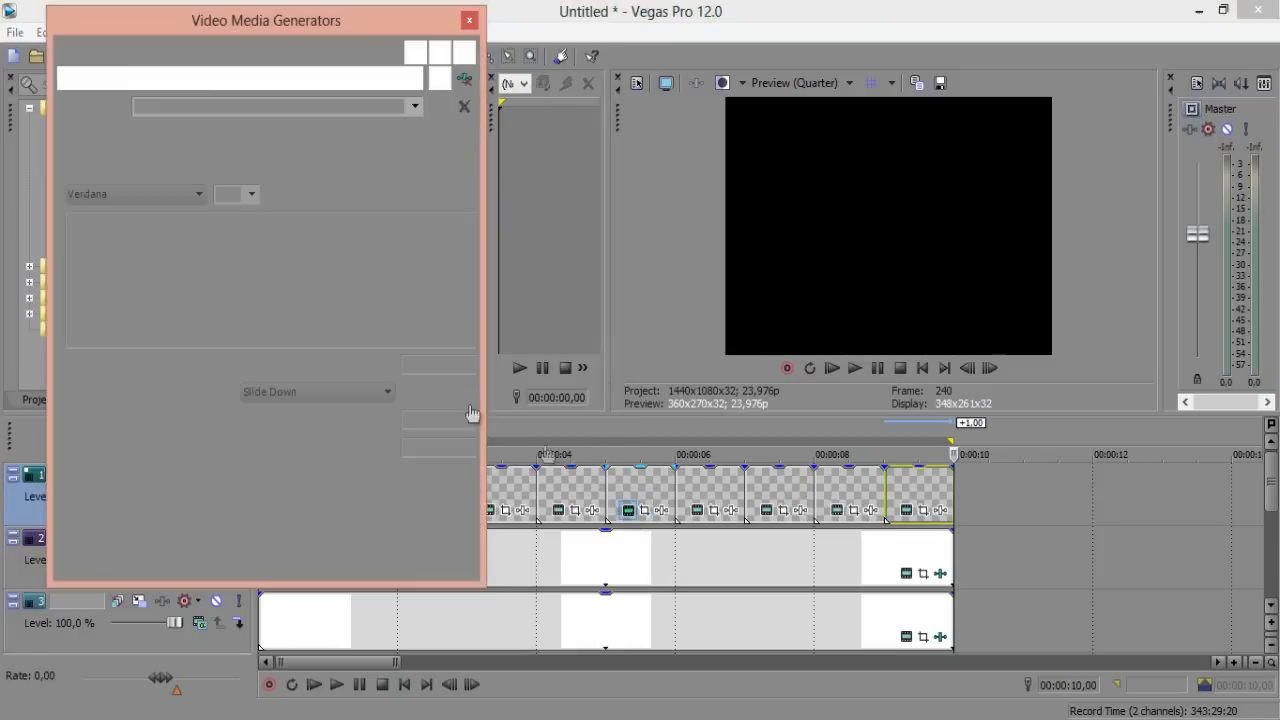
{"action": "key", "text": "ctrl+a"}
{"action": "type", "text": "4"}
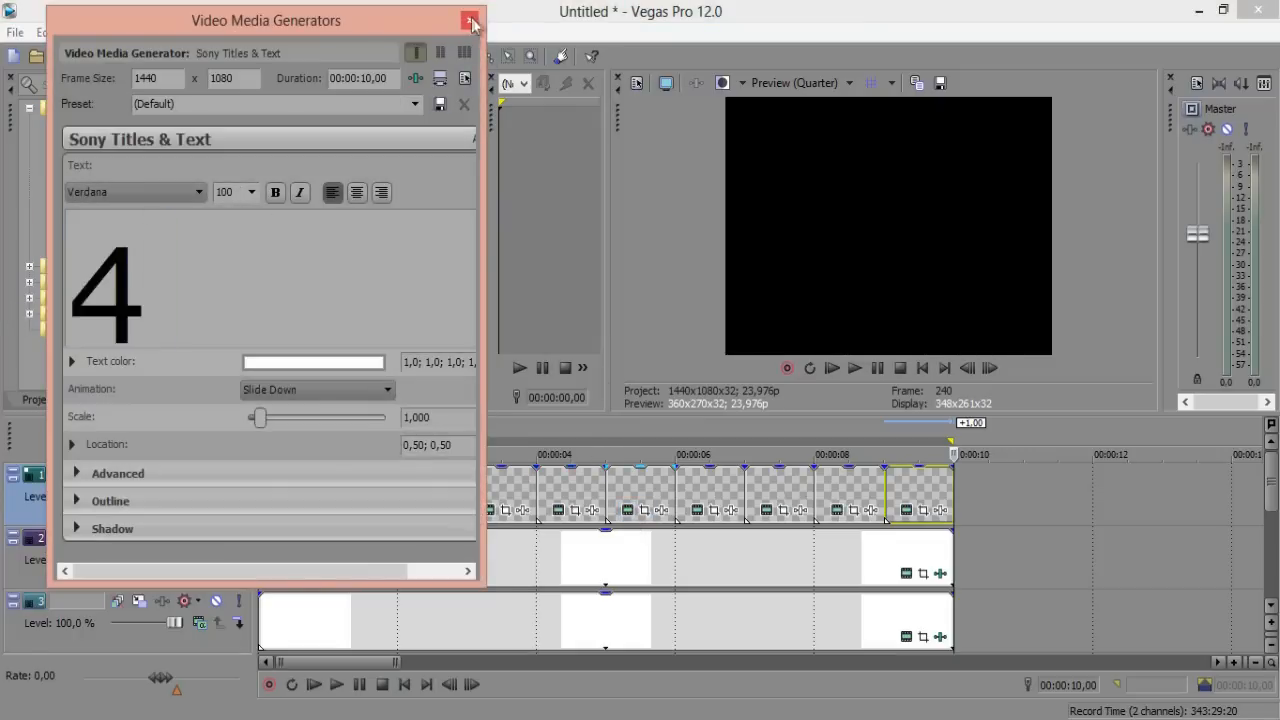
{"action": "left_click", "coordinate": [469, 20]}
{"action": "left_click", "coordinate": [697, 510]}
{"action": "key", "text": "ctrl+a"}
{"action": "type", "text": "3"}
{"action": "left_click", "coordinate": [469, 20]}
Change the text of the eighth title event to 2 and close its generator settings
{"action": "left_click", "coordinate": [767, 511]}
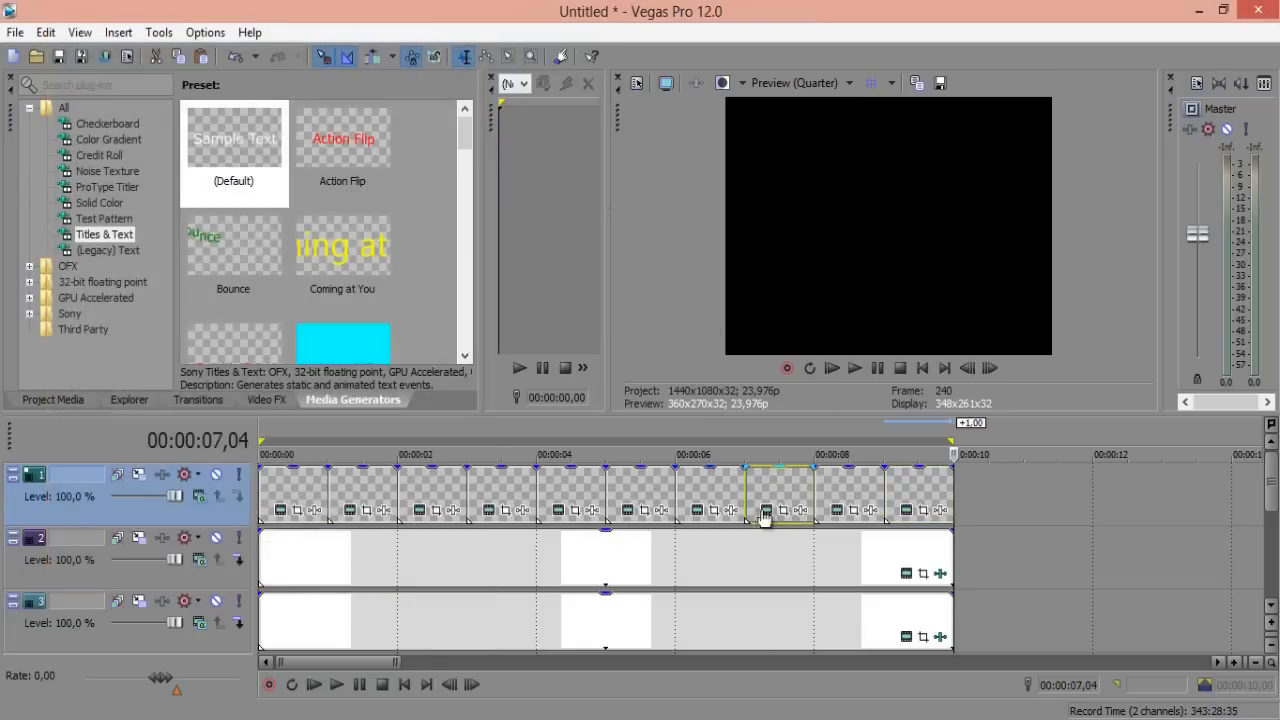
{"action": "key", "text": "ctrl+a"}
{"action": "type", "text": "2"}
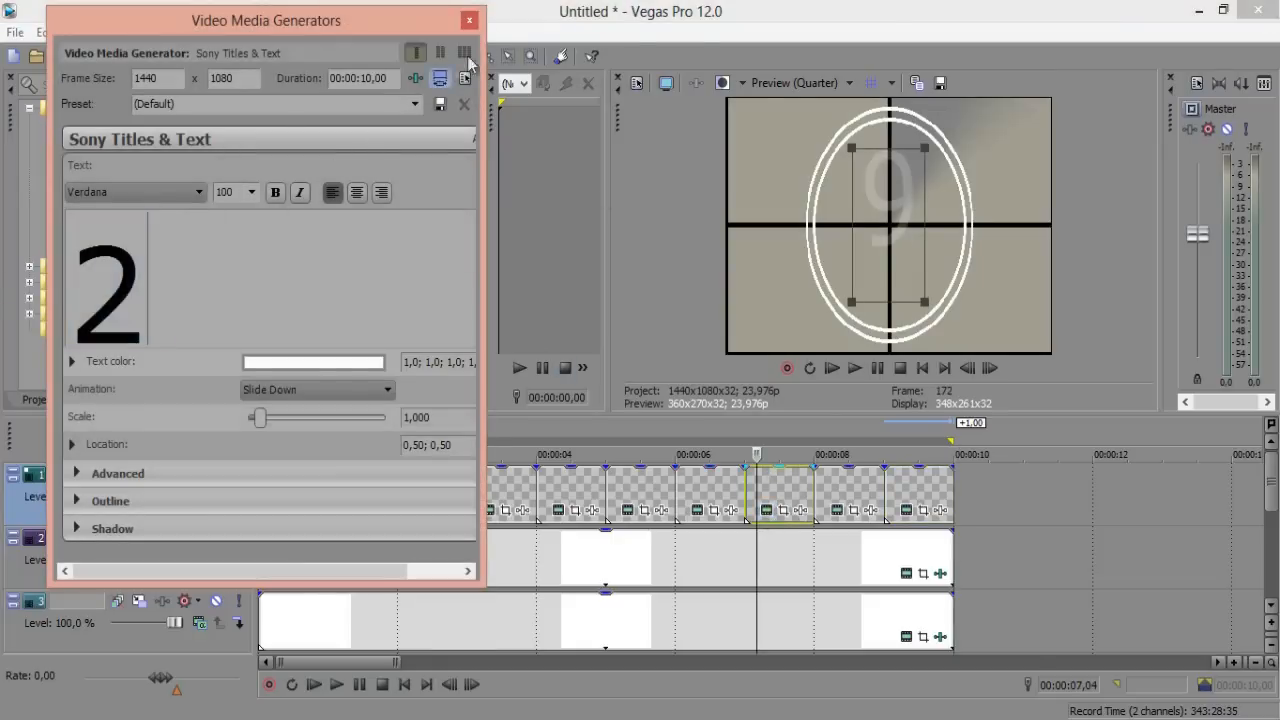
{"action": "left_click", "coordinate": [469, 20]}
Change the text of the ninth title event to 1 and the tenth to 0
{"action": "left_click", "coordinate": [836, 514]}
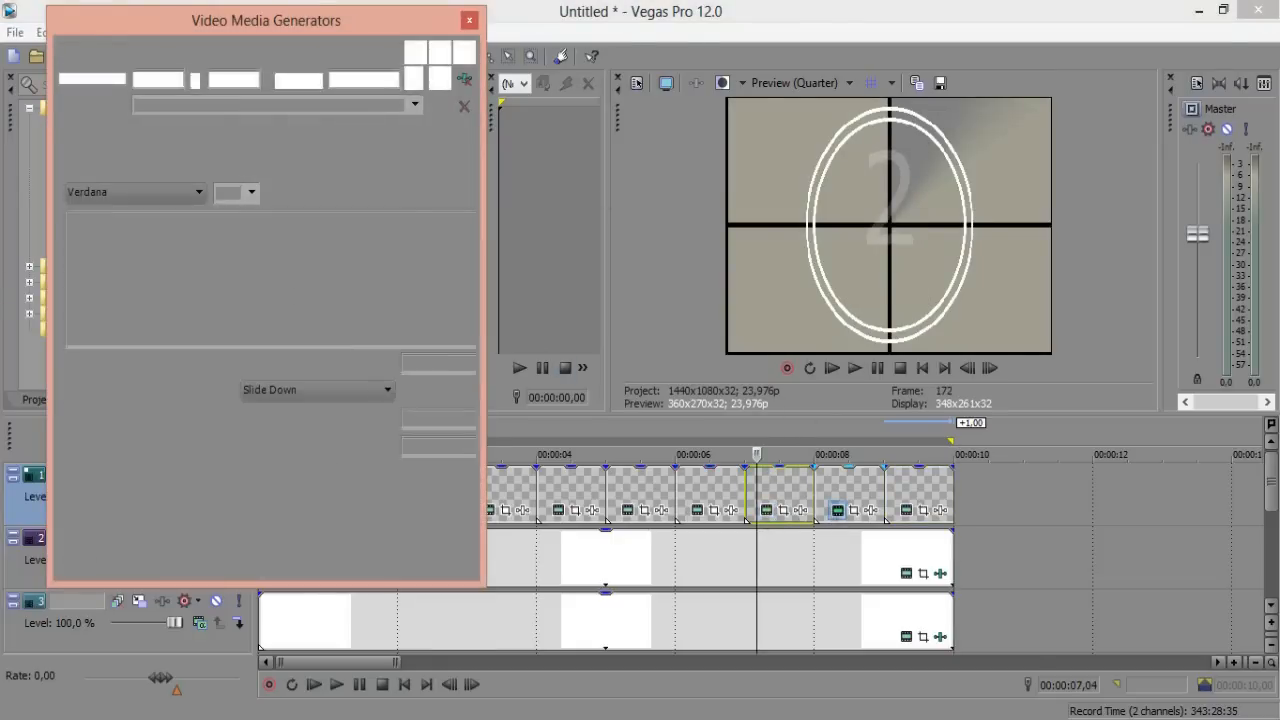
{"action": "type", "text": "1"}
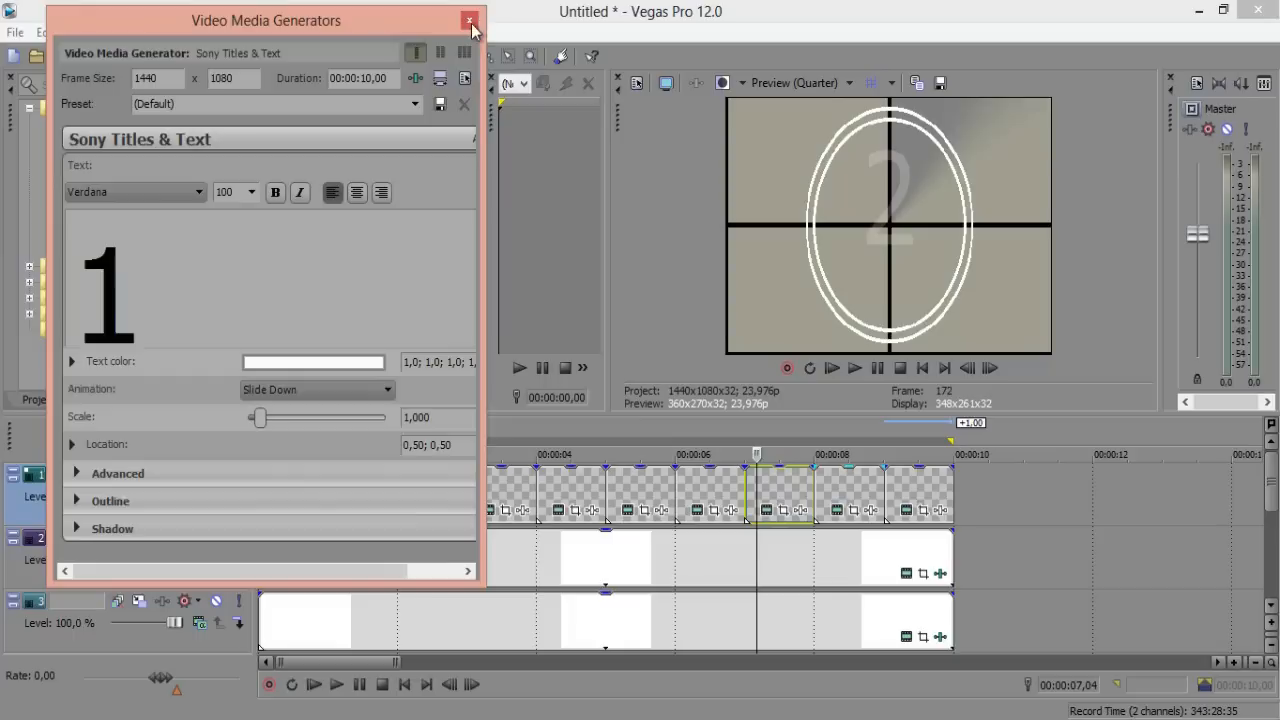
{"action": "left_click", "coordinate": [469, 20]}
{"action": "left_click", "coordinate": [906, 511]}
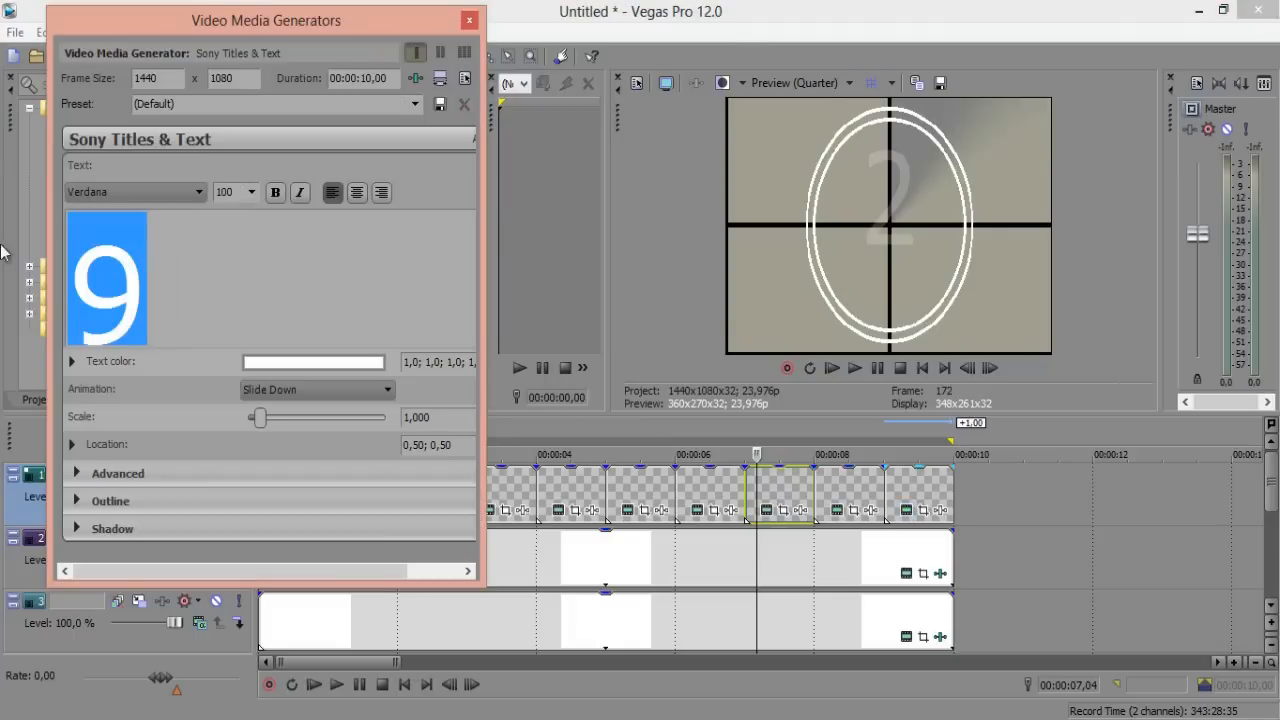
{"action": "type", "text": "0"}
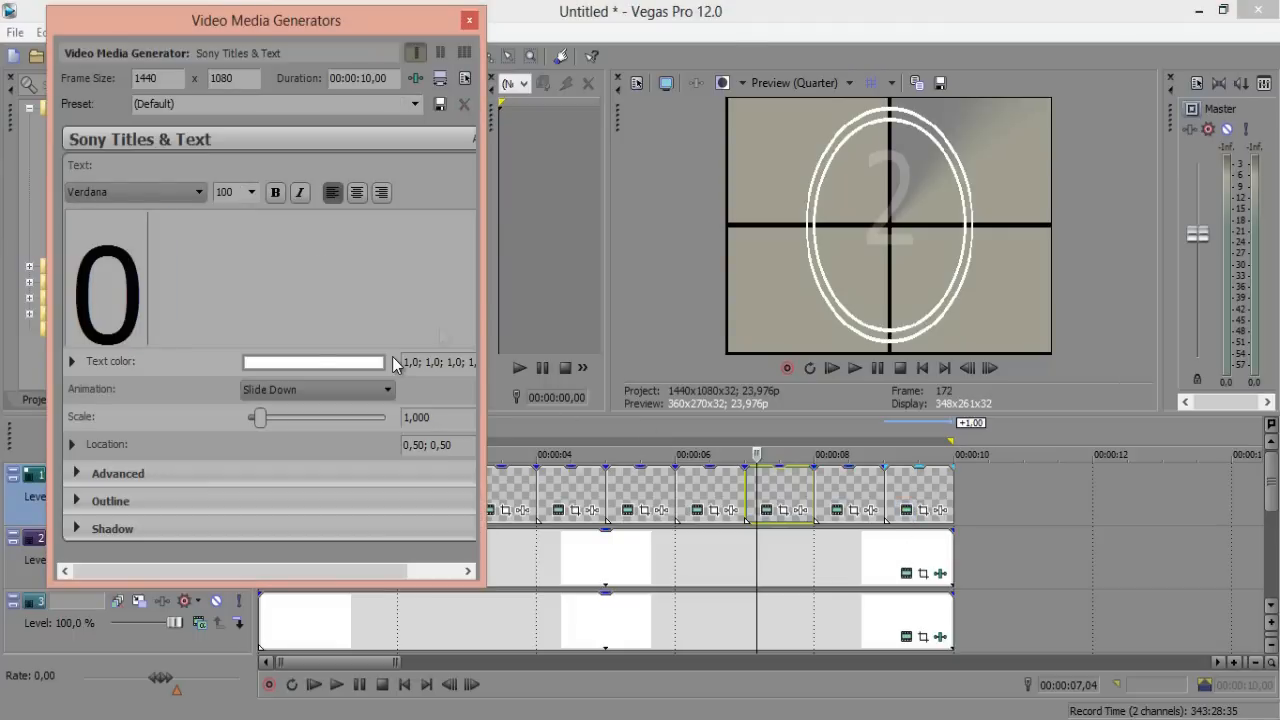
{"action": "left_click", "coordinate": [469, 20]}
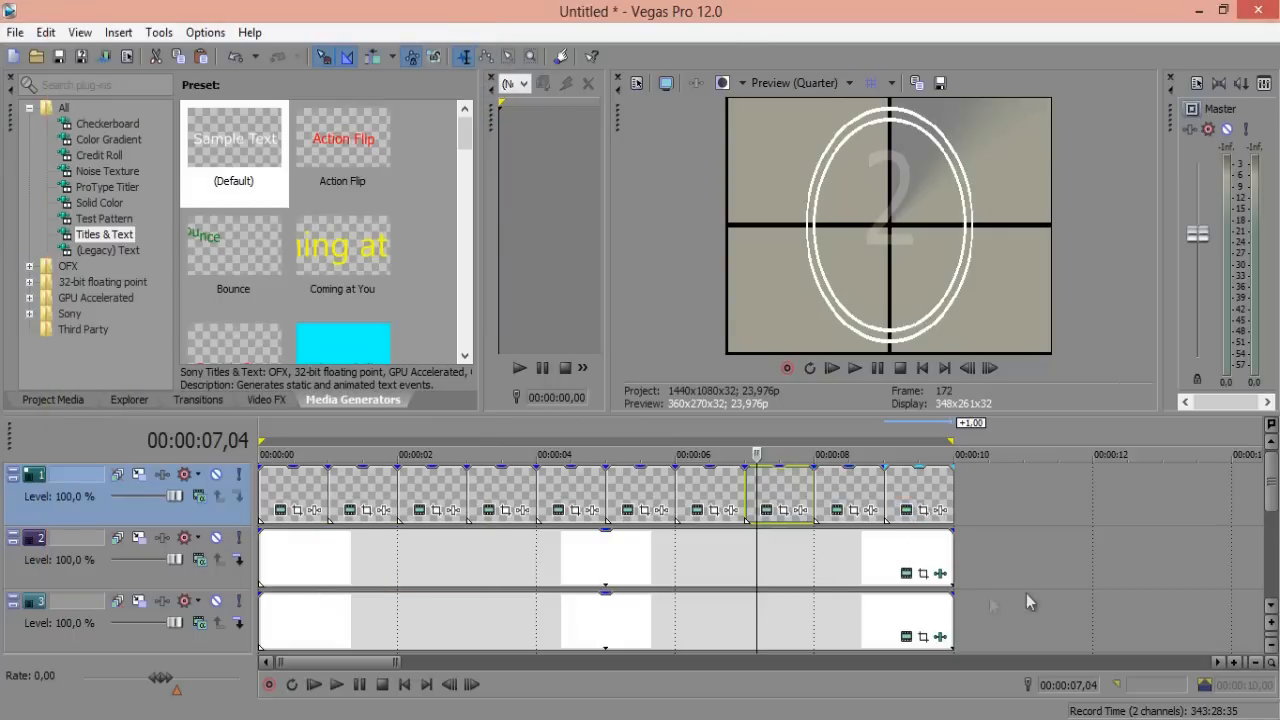
Enlarge the preview area and play the countdown from 00:00:00,12 with loop playback on, pausing it after reviewing the numbers
{"action": "left_click", "coordinate": [293, 440]}
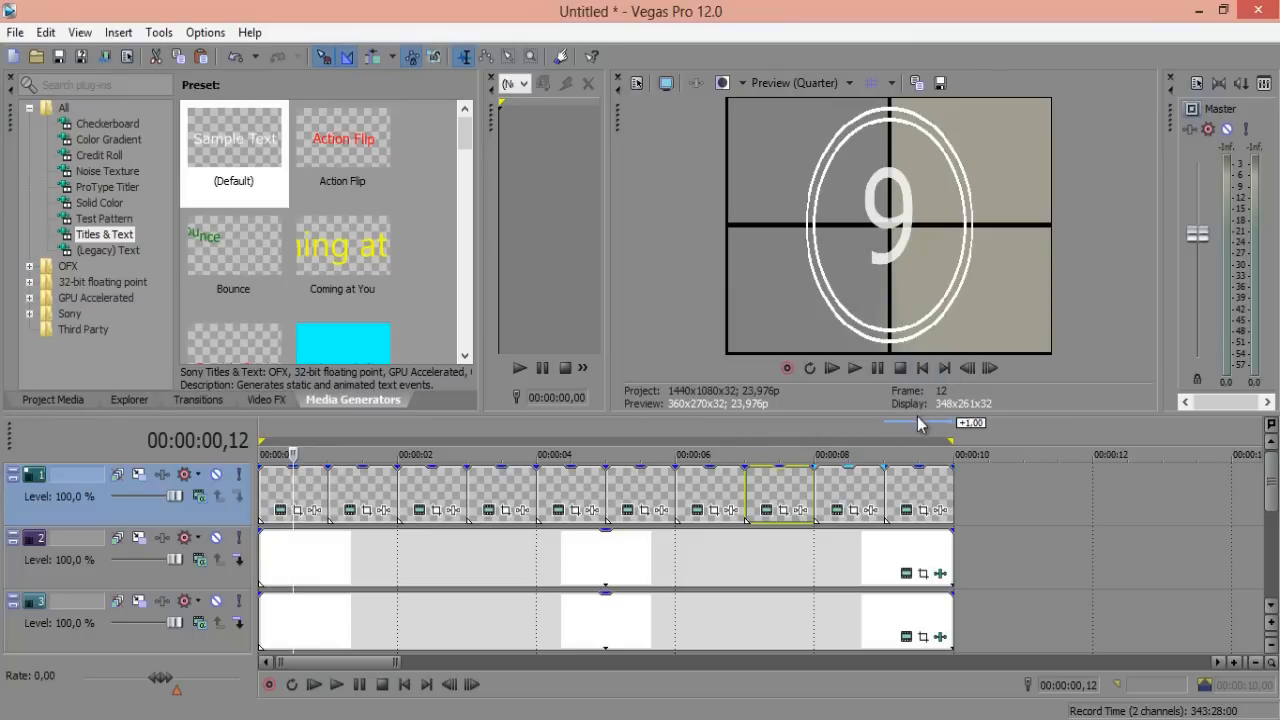
{"action": "left_click_drag", "start_coordinate": [916, 415], "coordinate": [913, 527]}
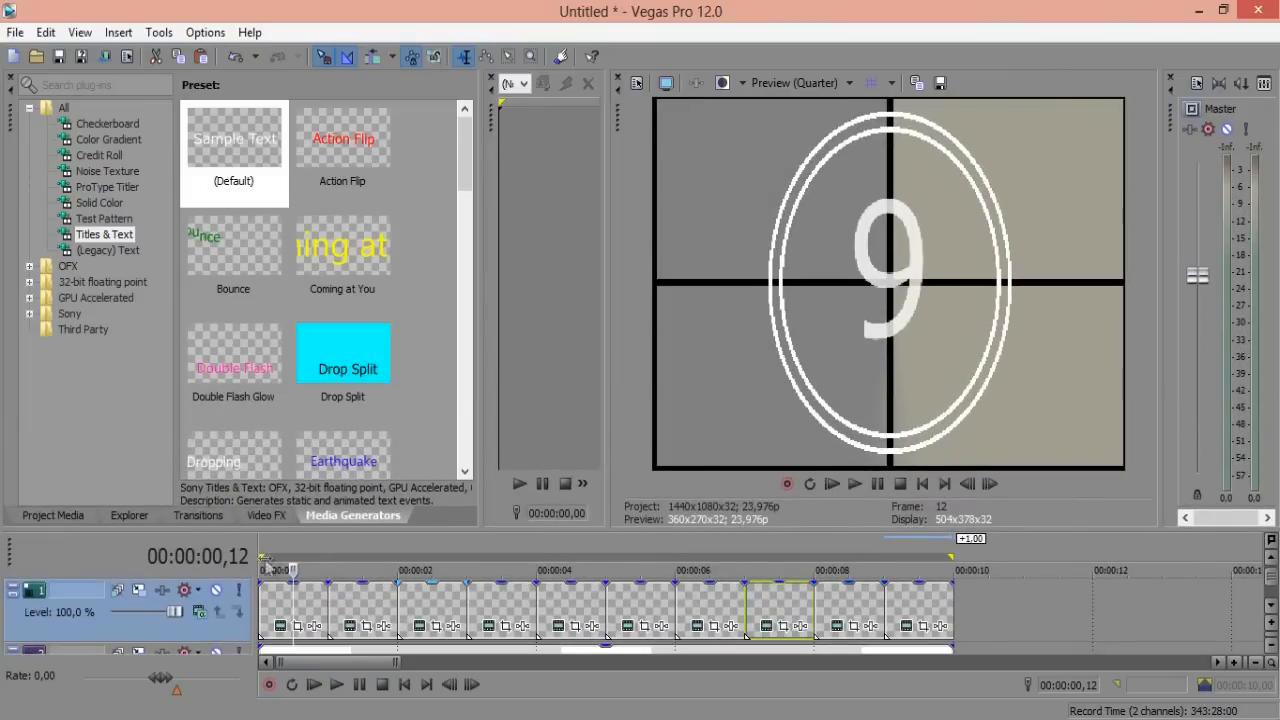
{"action": "left_click", "coordinate": [853, 484]}
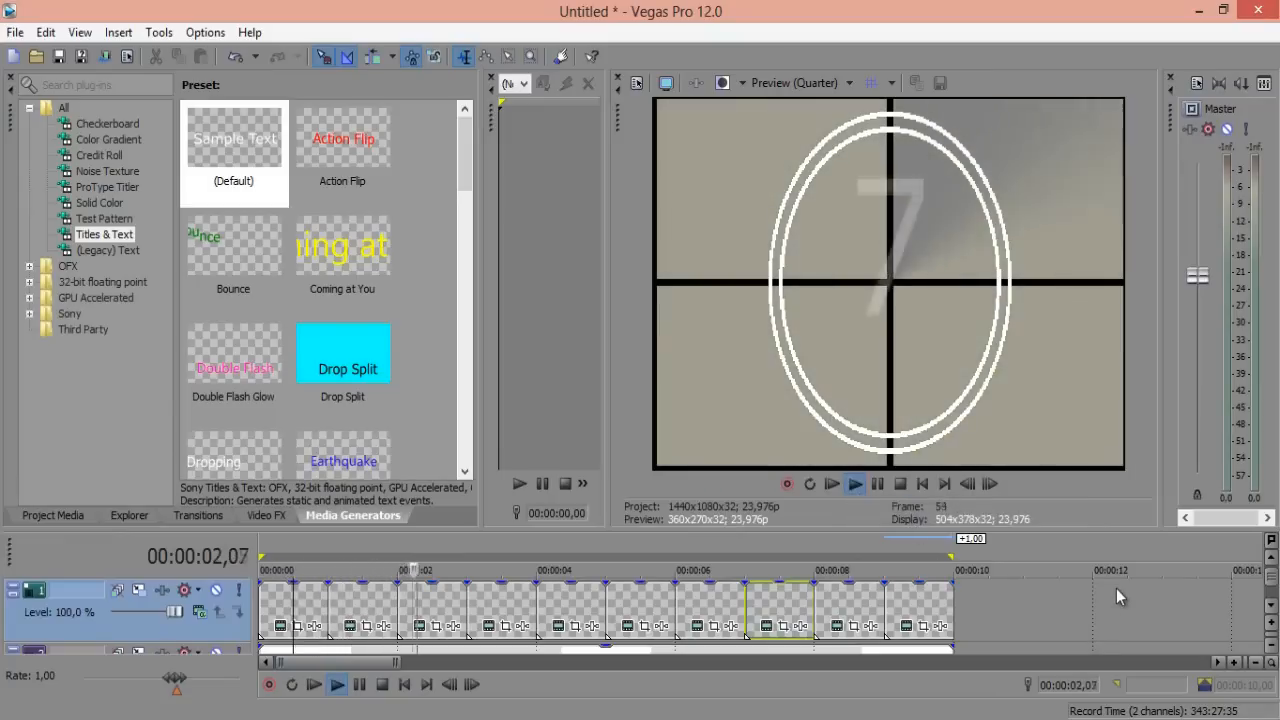
{"action": "left_click", "coordinate": [810, 484]}
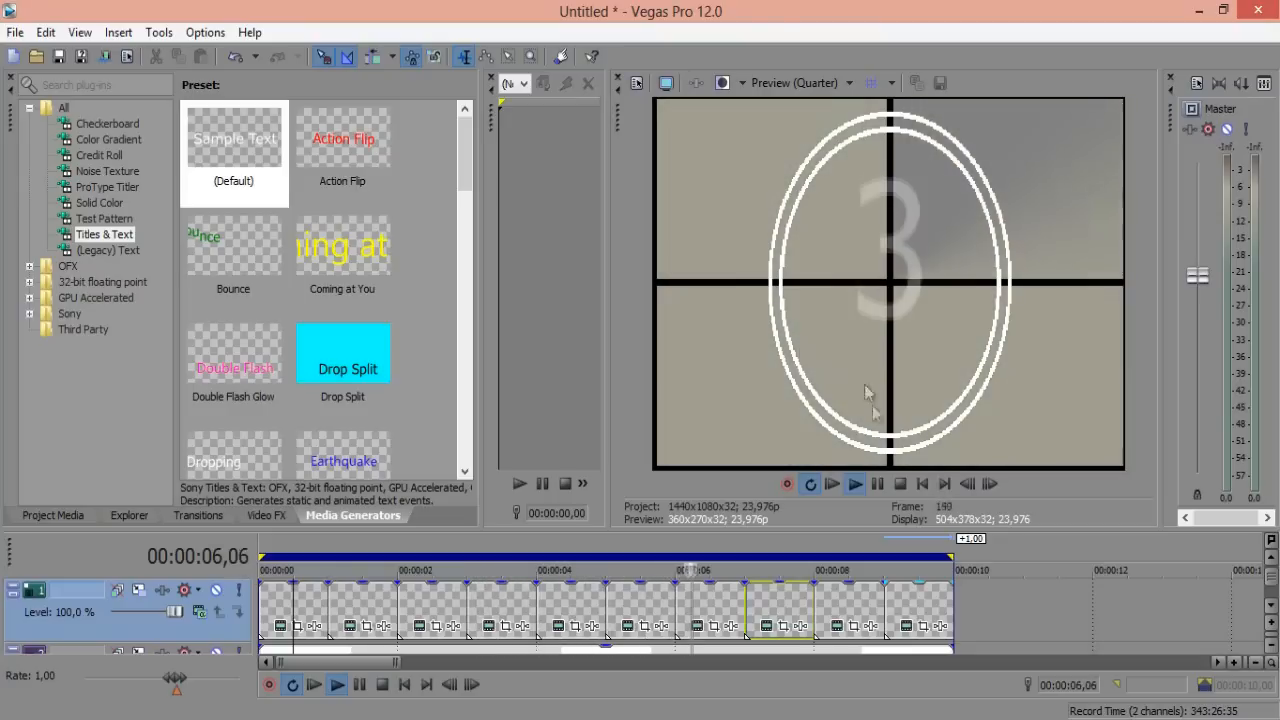
{"action": "left_click", "coordinate": [879, 483]}
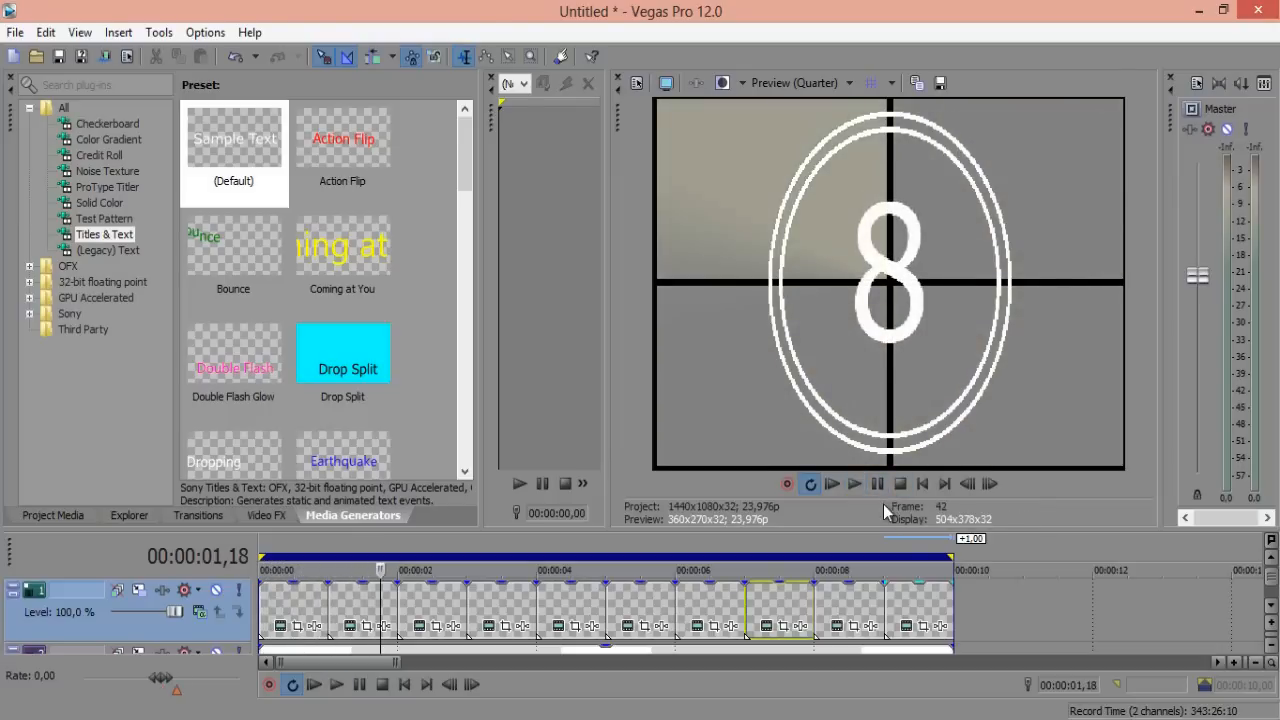